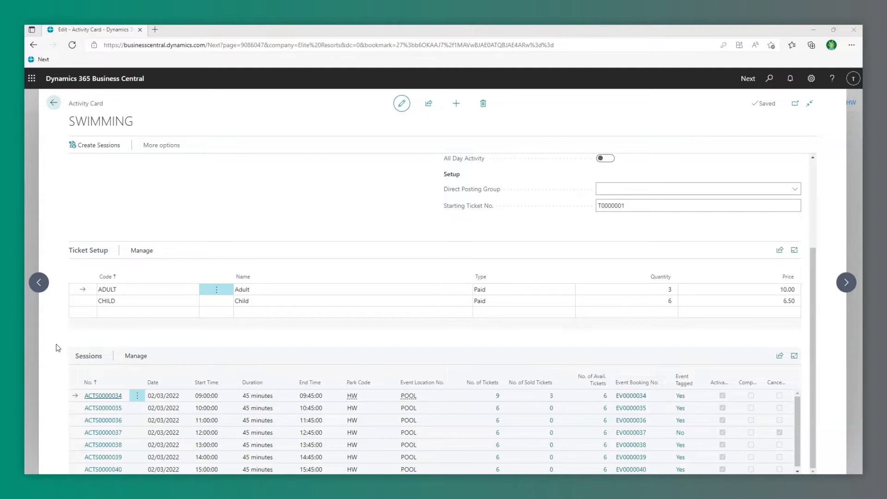
# Open the 09:00 swimming session ACTS0000034 and start a new booking with tickets.
pyautogui.click(103, 396)
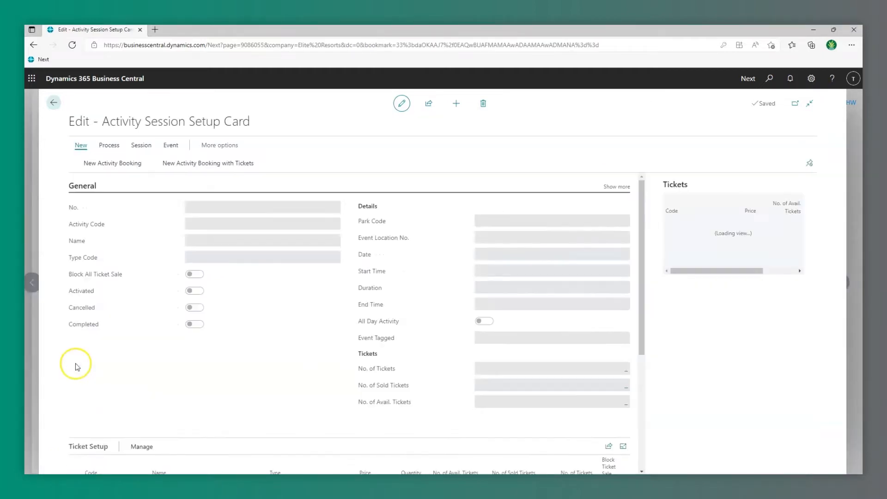
pyautogui.scroll(-2, 76, 363)
pyautogui.scroll(-3, 76, 363)
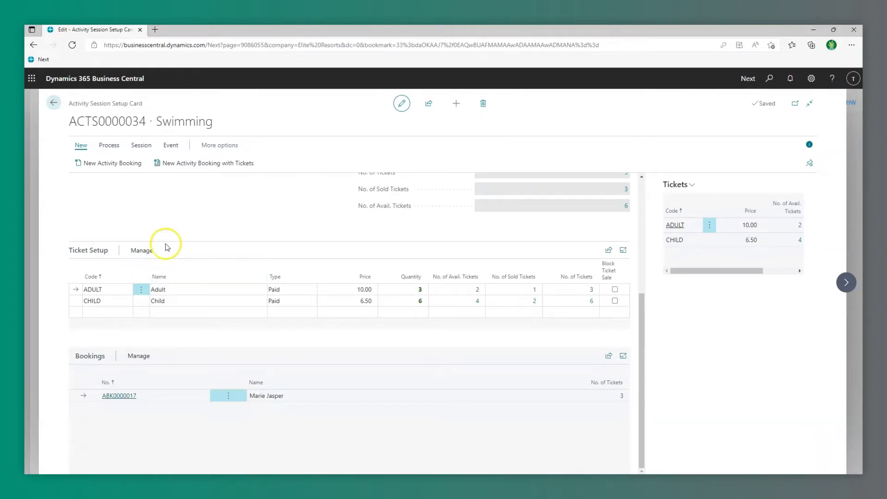
pyautogui.click(201, 167)
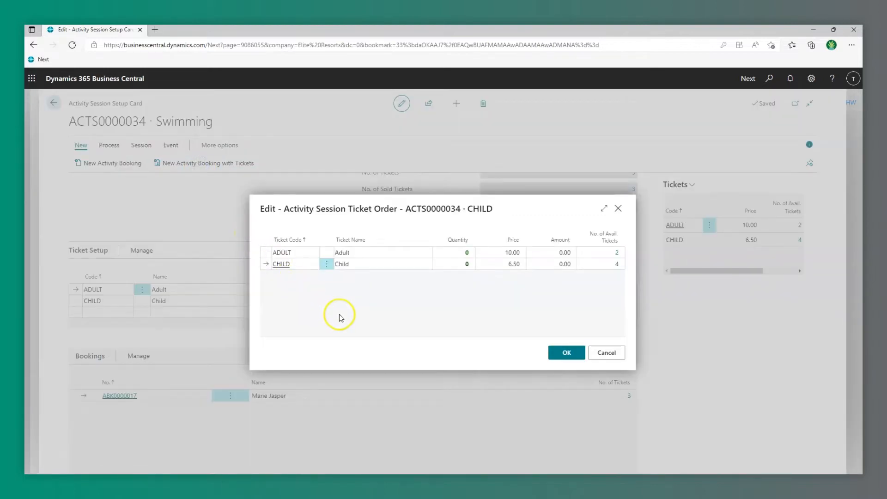
# Order 1 ADULT and 1 CHILD ticket, creating booking ABK0000018 for 16.50.
pyautogui.click(466, 252)
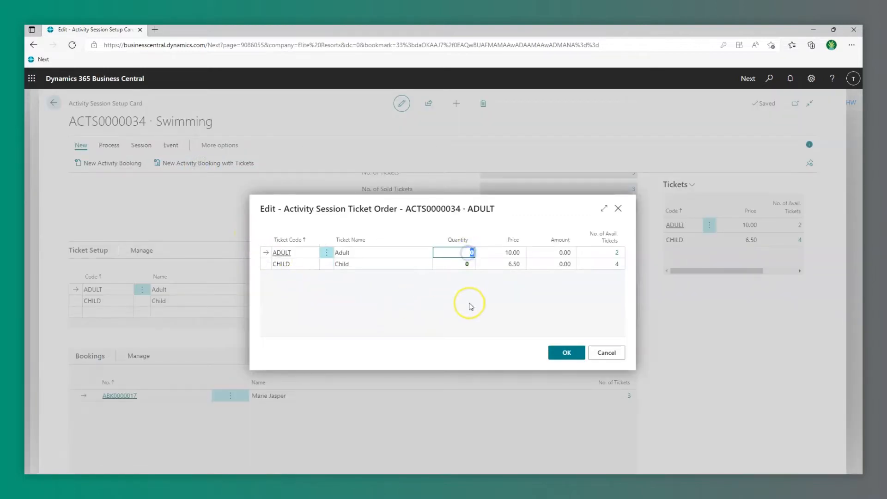
pyautogui.write('1')
pyautogui.press('Down')
pyautogui.write('1')
pyautogui.click(567, 352)
pyautogui.click(481, 305)
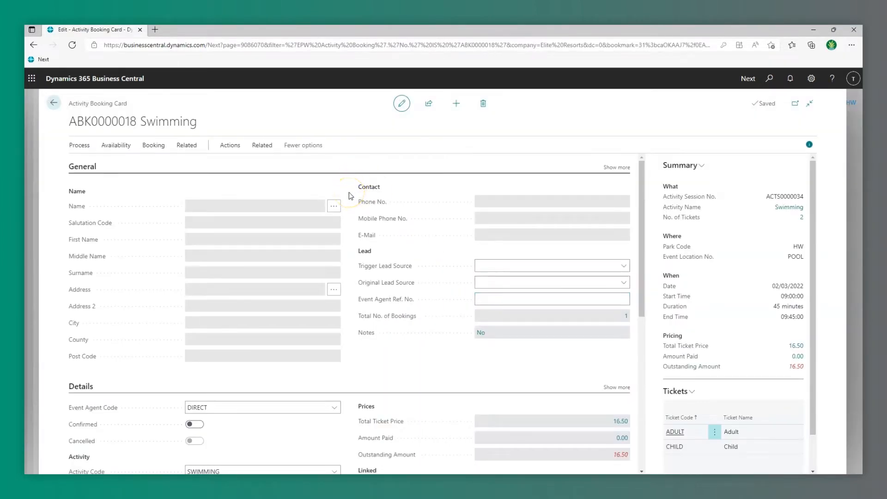
# Enter the customer's contact details on the booking: salutation MISS, name, address, post code, e-mail and phone.
pyautogui.click(334, 206)
pyautogui.write('miss')
pyautogui.press('Tab')
pyautogui.press('Tab')
pyautogui.press('Tab')
pyautogui.press('Tab')
pyautogui.press('Tab')
pyautogui.press('Tab')
pyautogui.press('Tab')
pyautogui.press('Tab')
pyautogui.press('Tab')
pyautogui.press('Tab')
pyautogui.press('Tab')
pyautogui.press('Tab')
pyautogui.press('Tab')
pyautogui.press('Tab')
pyautogui.scroll(-1, 490, 159)
pyautogui.click(505, 440)
# Name the ticket holders: adult ticket MISS with the customer's name, child ticket MR with the child's name.
pyautogui.scroll(-3, 450, 409)
pyautogui.scroll(-4, 451, 411)
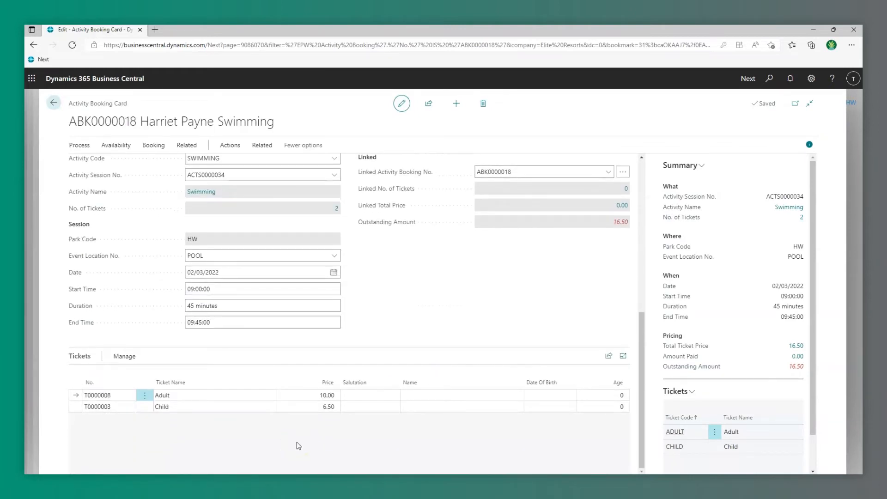
pyautogui.click(356, 396)
pyautogui.write('miss')
pyautogui.press('Tab')
pyautogui.press('Tab')
pyautogui.click(356, 407)
pyautogui.write('mr')
pyautogui.press('Tab')
pyautogui.press('Tab')
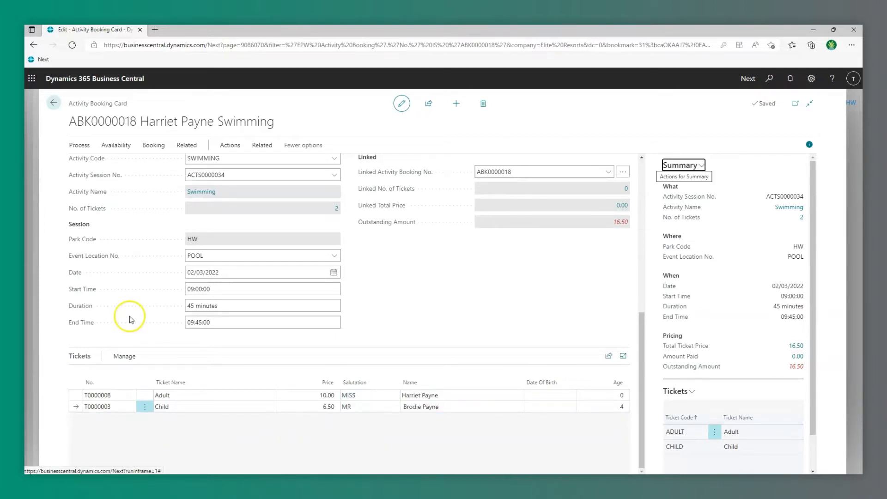
# Take the 16.50 outstanding on booking ABK0000018 through Point Of Sale.
pyautogui.scroll(1, 131, 319)
pyautogui.click(79, 145)
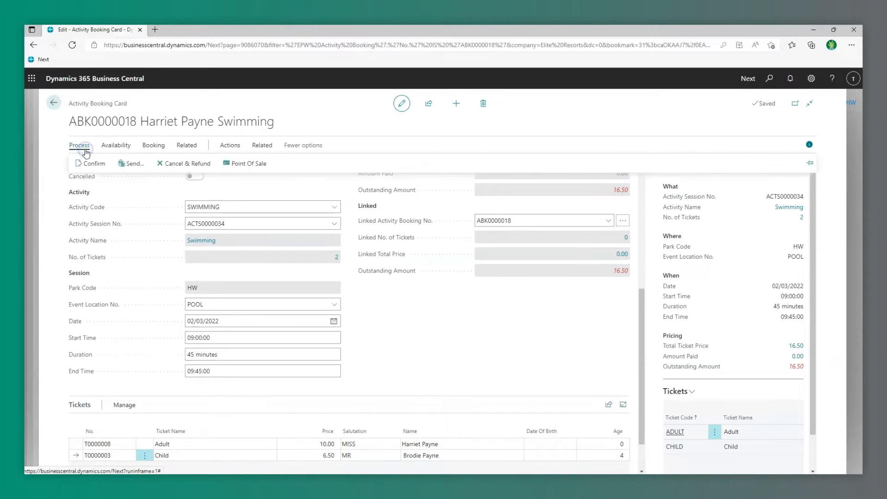
pyautogui.click(241, 165)
pyautogui.click(475, 303)
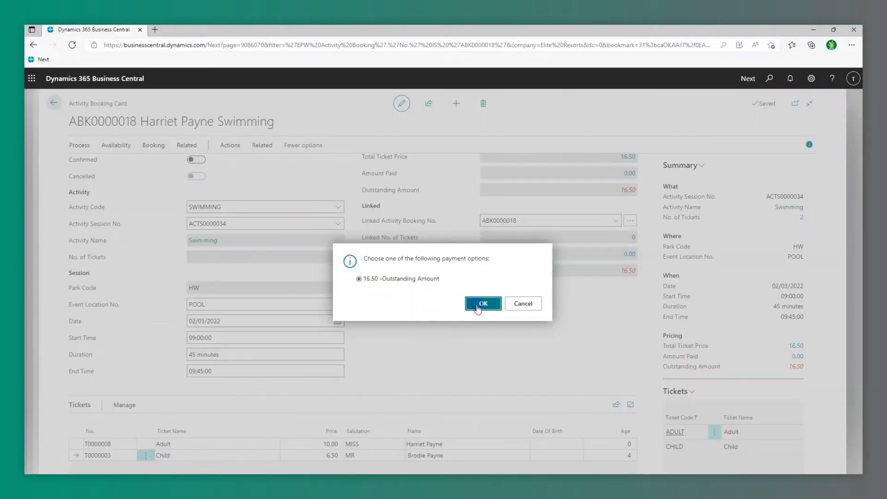
pyautogui.scroll(-3, 477, 307)
pyautogui.click(504, 385)
# Receive the payment as CASH with the PIN and post it.
pyautogui.write('••••••••••')
pyautogui.press('Tab')
pyautogui.write('CASH')
pyautogui.press('Tab')
pyautogui.press('Tab')
pyautogui.press('Tab')
pyautogui.click(567, 380)
pyautogui.click(490, 302)
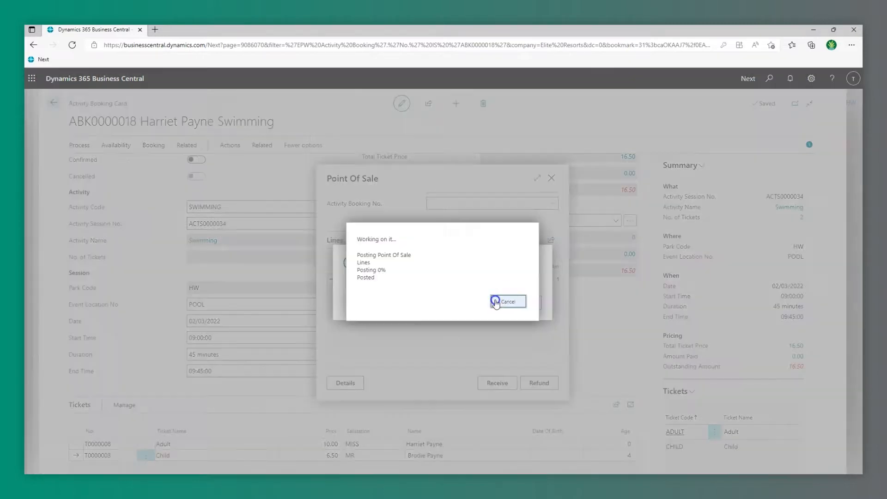
pyautogui.click(489, 309)
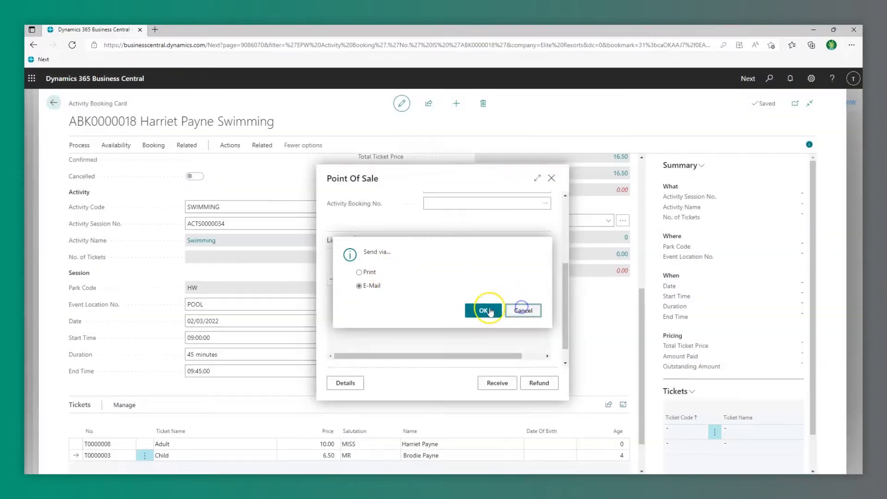
pyautogui.click(80, 146)
pyautogui.click(135, 163)
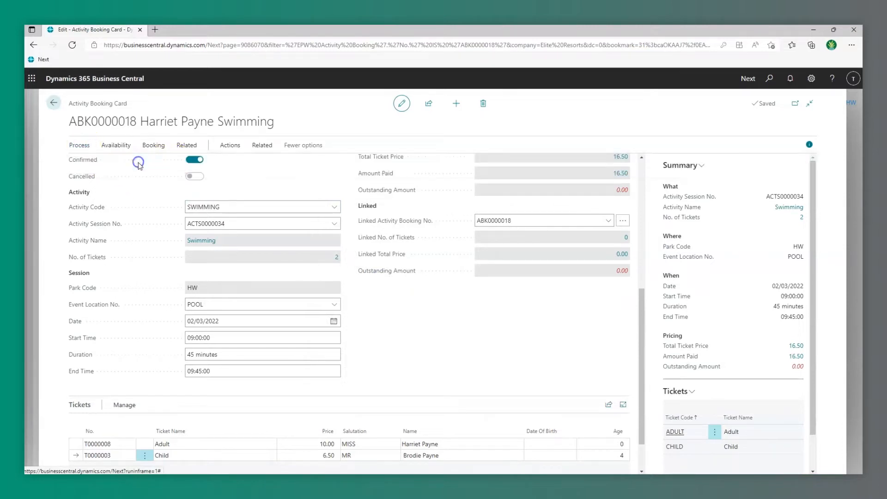
pyautogui.click(382, 287)
pyautogui.click(360, 273)
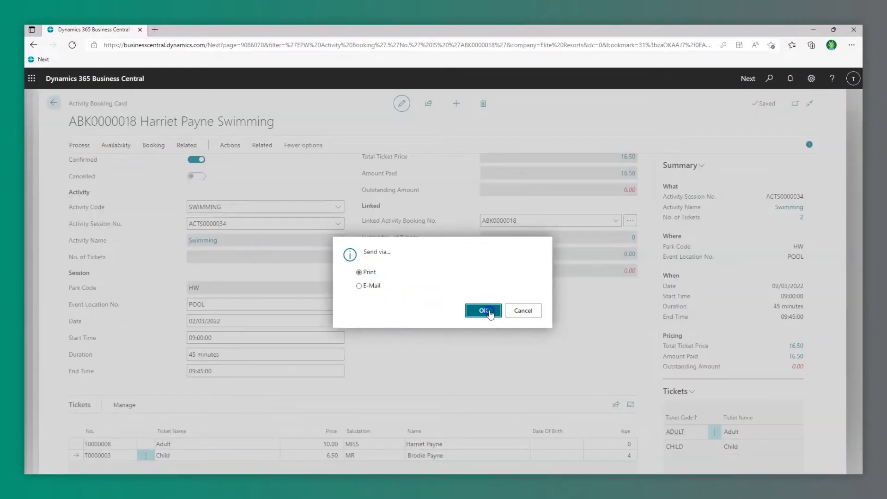
pyautogui.click(482, 311)
pyautogui.click(496, 416)
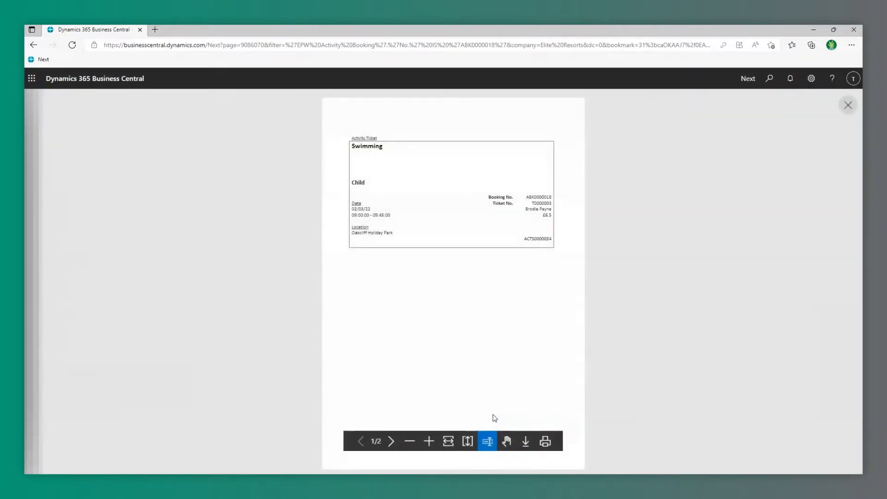
pyautogui.scroll(-6, 496, 415)
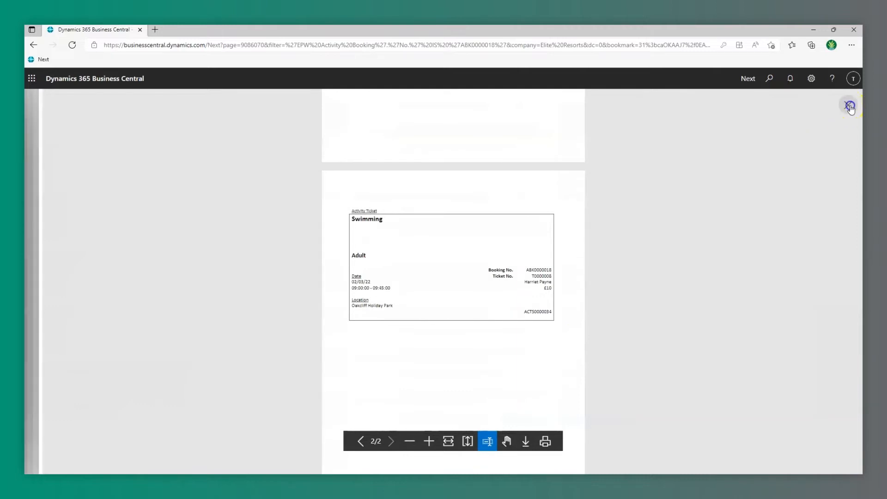
pyautogui.click(848, 105)
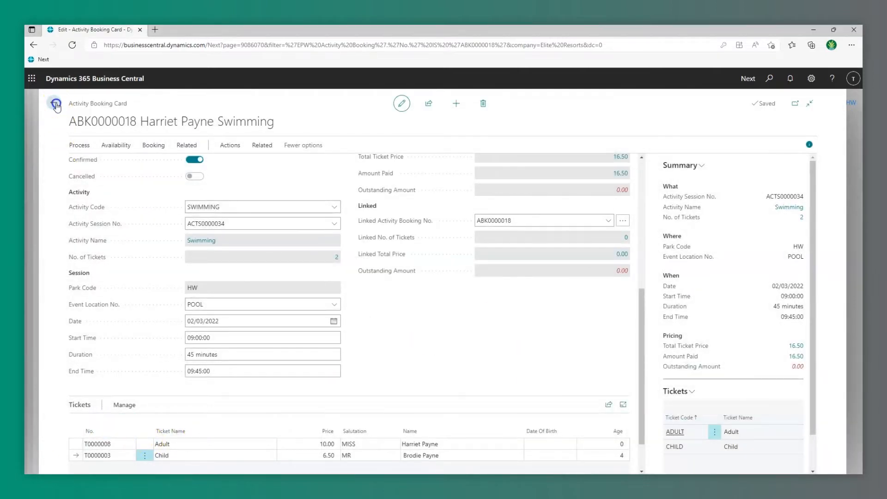
pyautogui.click(54, 103)
# Return to the Activity Manager home page and open session ACTS0000017 from this week's sessions.
pyautogui.click(54, 103)
pyautogui.click(54, 105)
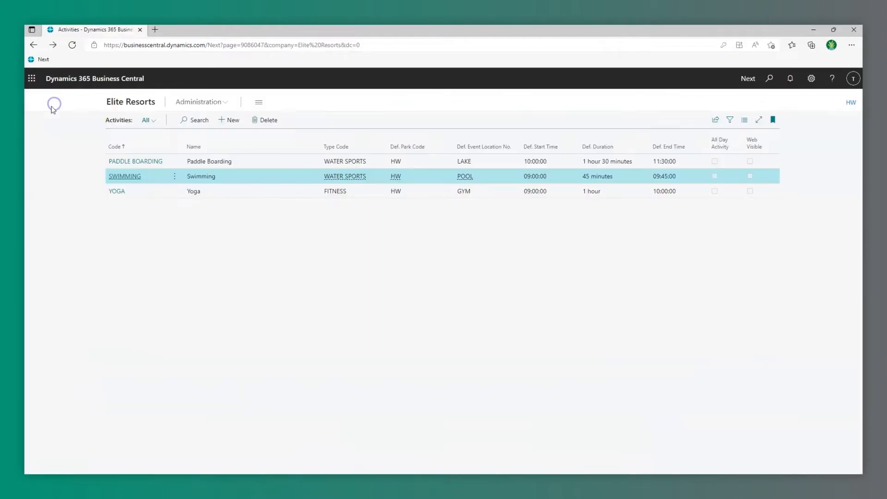
pyautogui.click(126, 100)
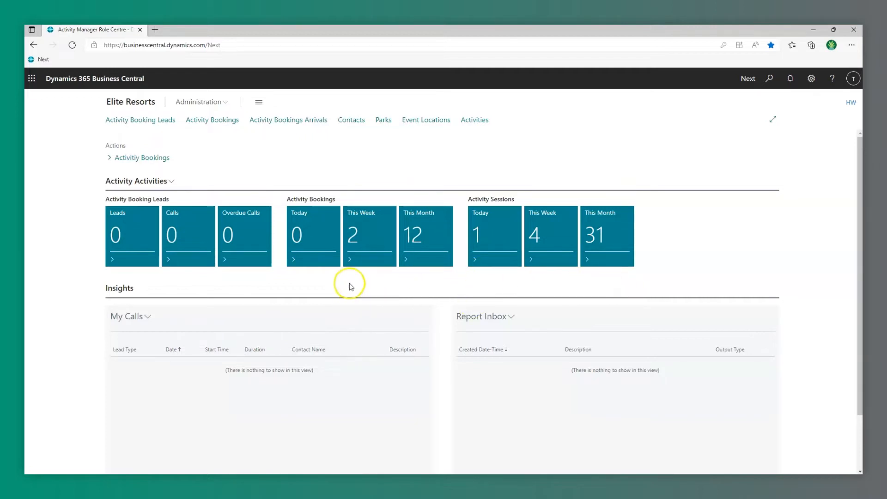
pyautogui.click(364, 239)
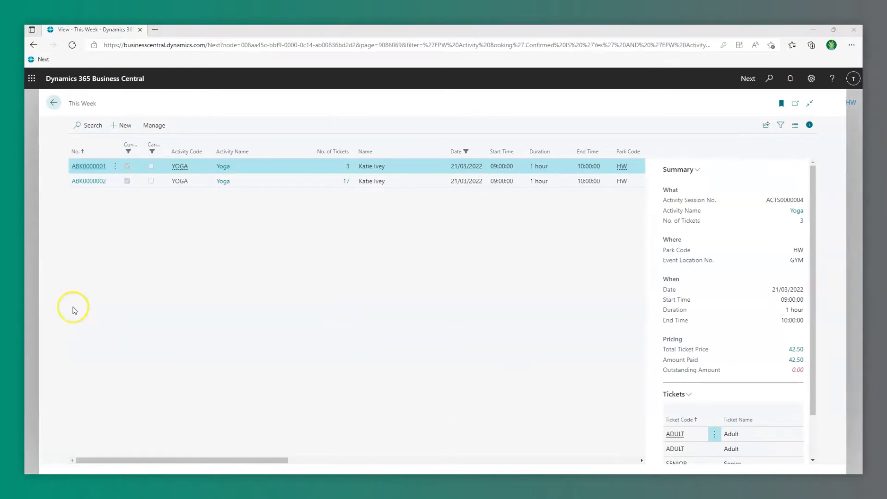
pyautogui.click(53, 103)
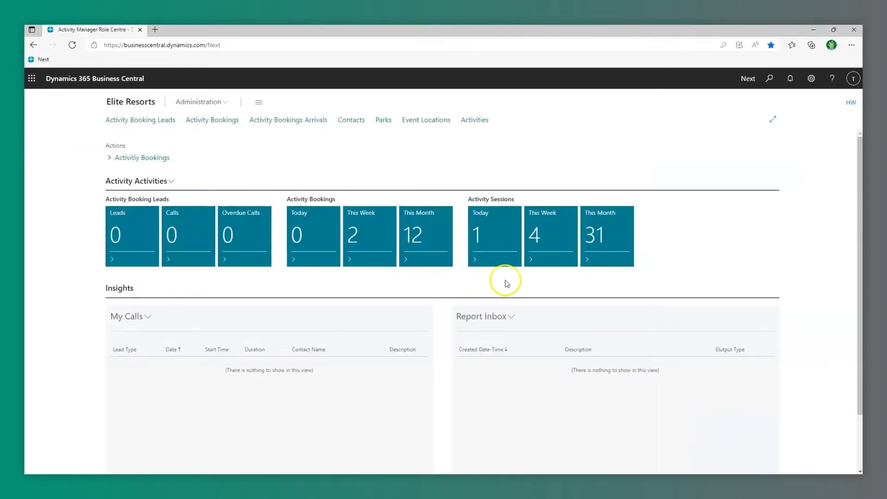
pyautogui.click(553, 241)
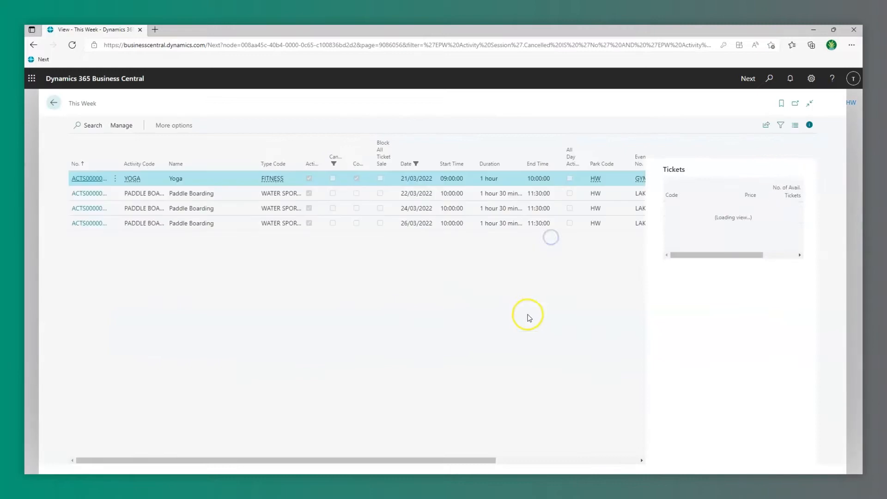
pyautogui.click(90, 211)
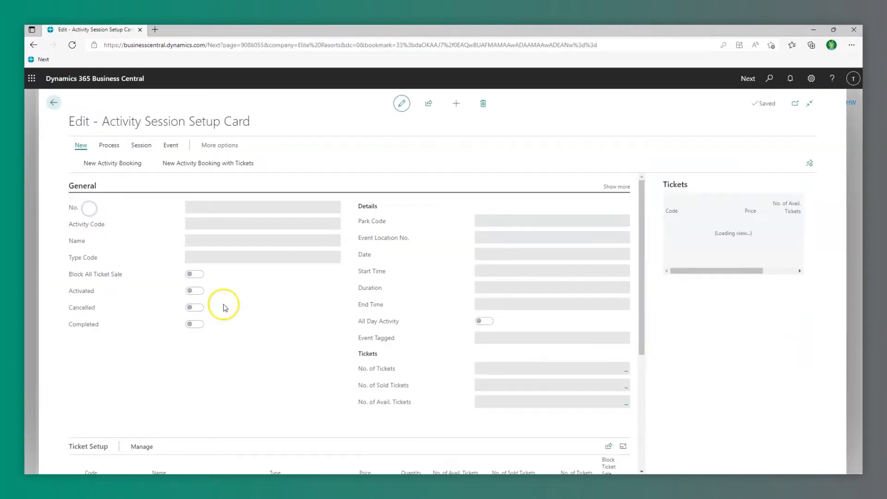
# Cancel Paddle Boarding session ACTS0000017 and go back to this week's sessions list.
pyautogui.scroll(-3, 225, 308)
pyautogui.scroll(-2, 227, 310)
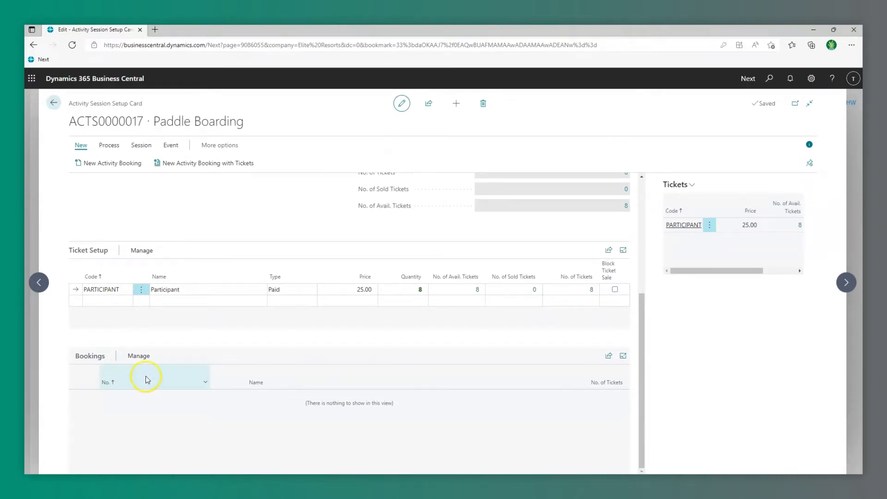
pyautogui.click(111, 145)
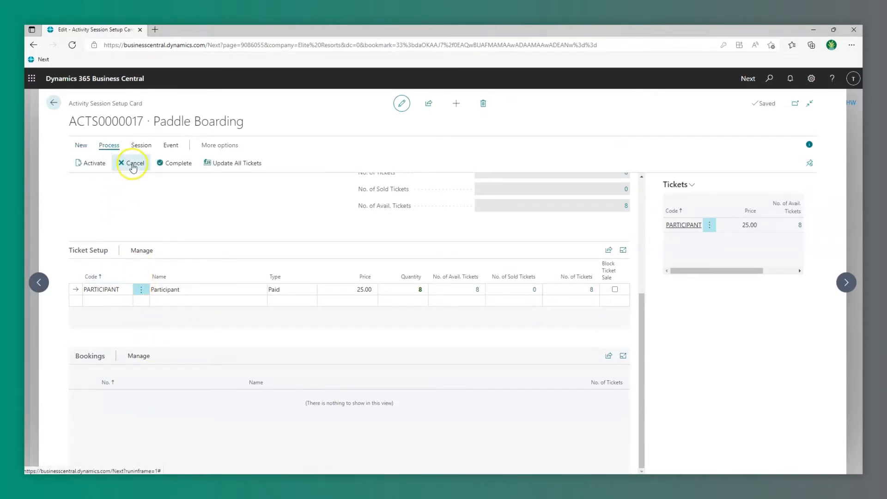
pyautogui.click(133, 166)
pyautogui.click(482, 303)
pyautogui.click(523, 302)
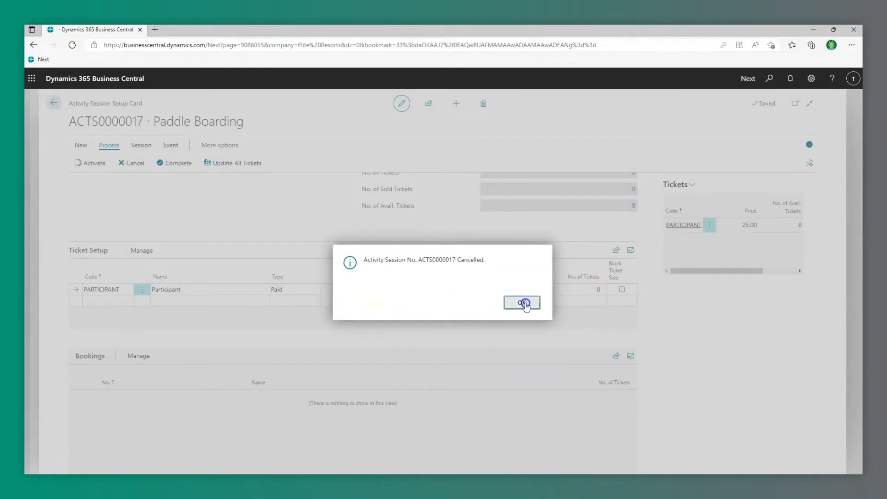
pyautogui.click(53, 104)
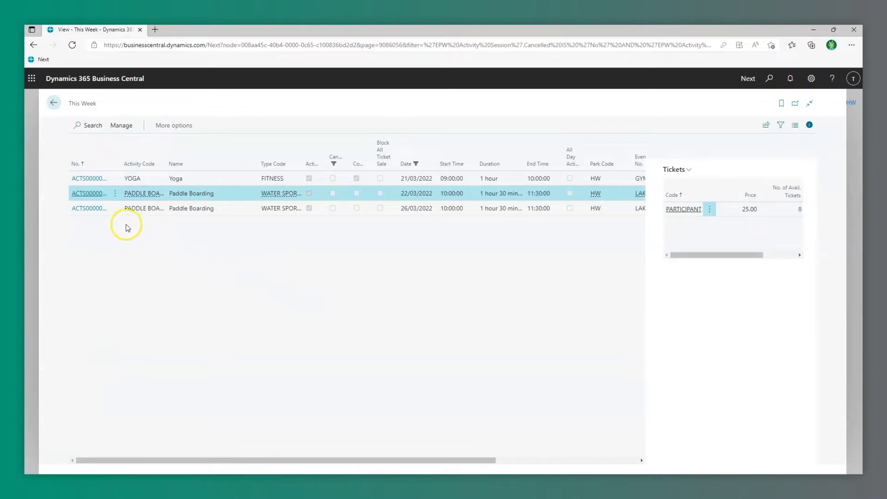
# Set the PARTICIPANT ticket quantity on session ACTS0000016 to 10 and update its tickets.
pyautogui.click(94, 194)
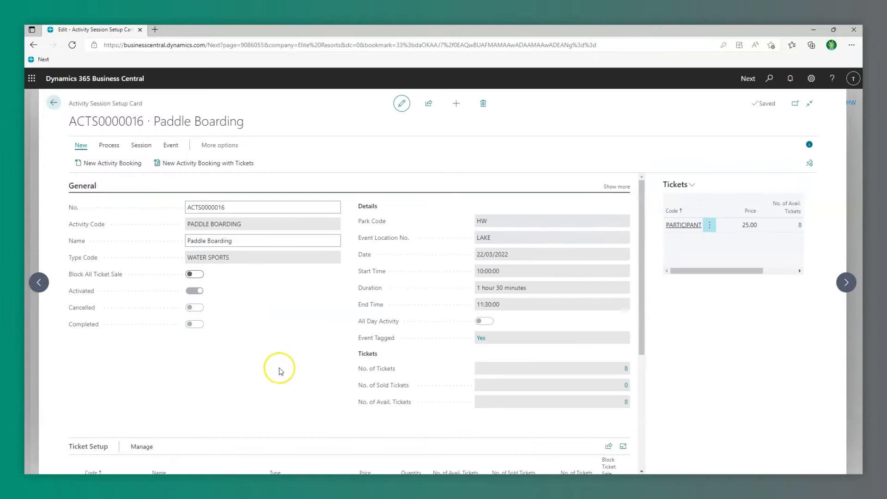
pyautogui.scroll(-3, 300, 373)
pyautogui.click(420, 350)
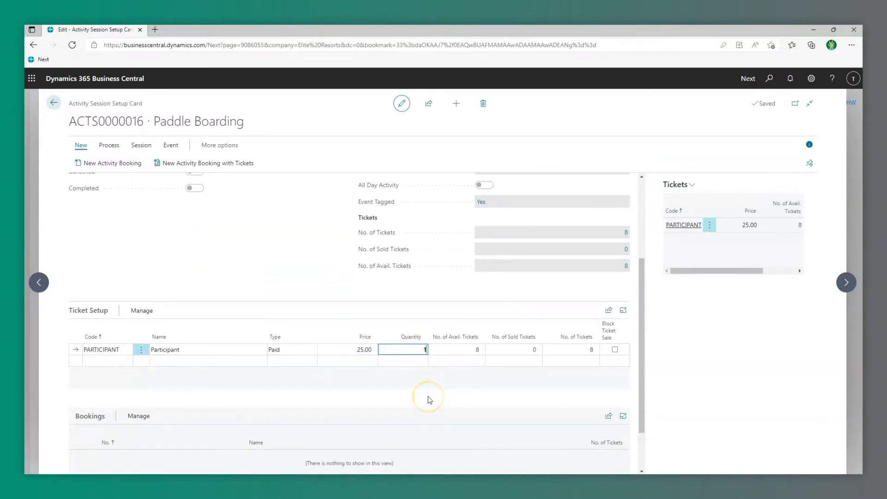
pyautogui.write('10')
pyautogui.click(142, 310)
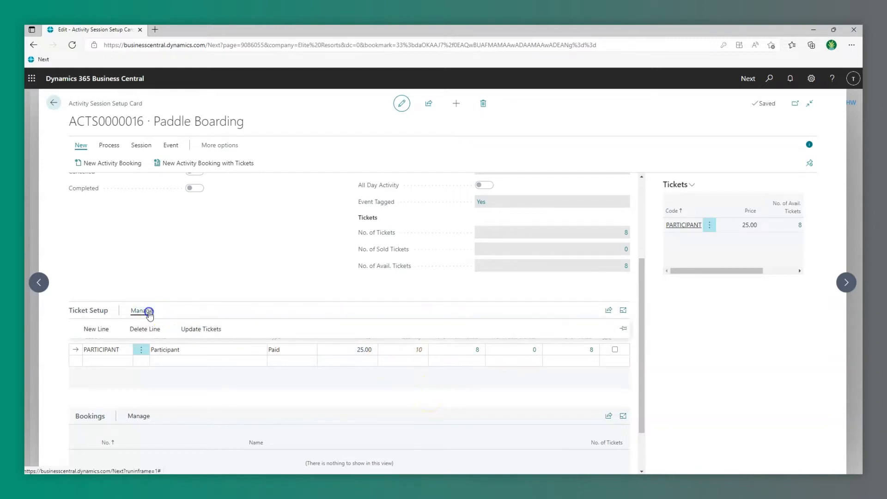
pyautogui.click(206, 332)
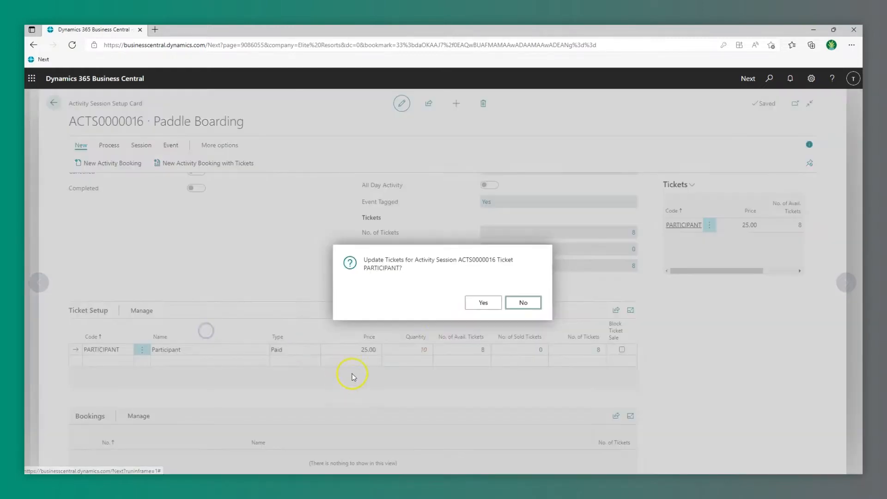
pyautogui.click(484, 303)
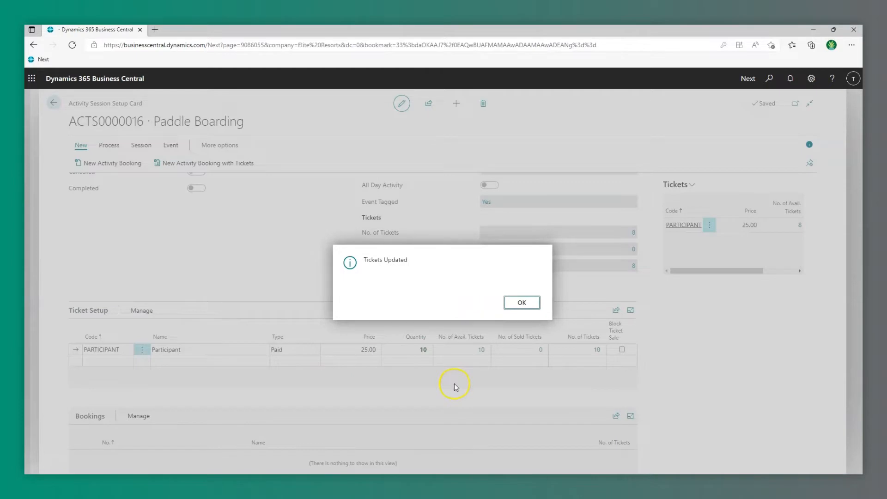
pyautogui.click(524, 303)
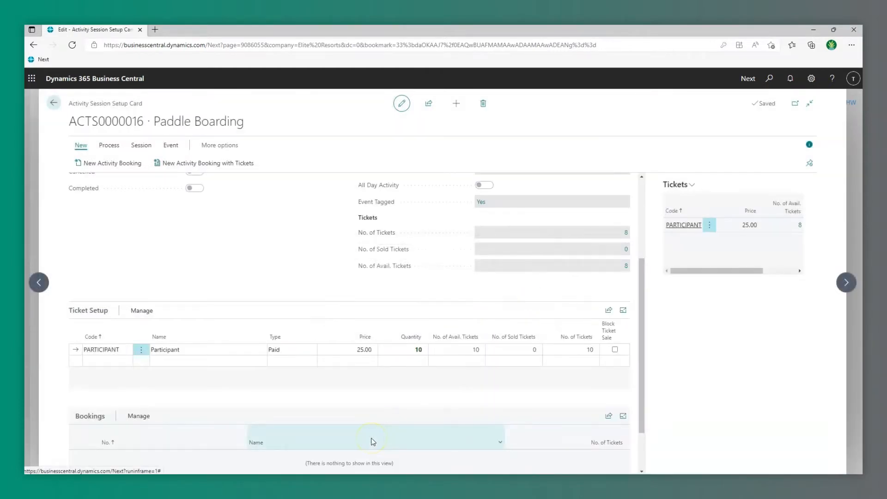
pyautogui.click(54, 103)
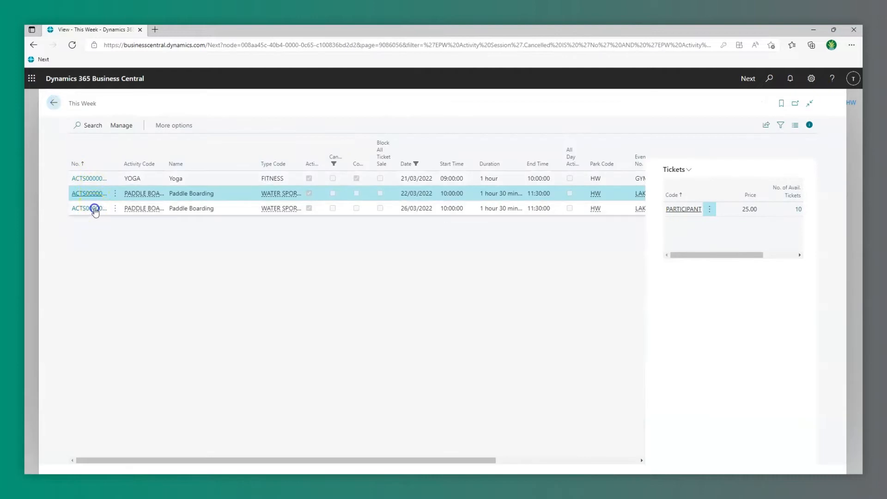
# Inspect the booking behind the 26/03 Paddle Boarding session's five sold tickets, then return home.
pyautogui.click(95, 211)
pyautogui.scroll(-4, 261, 328)
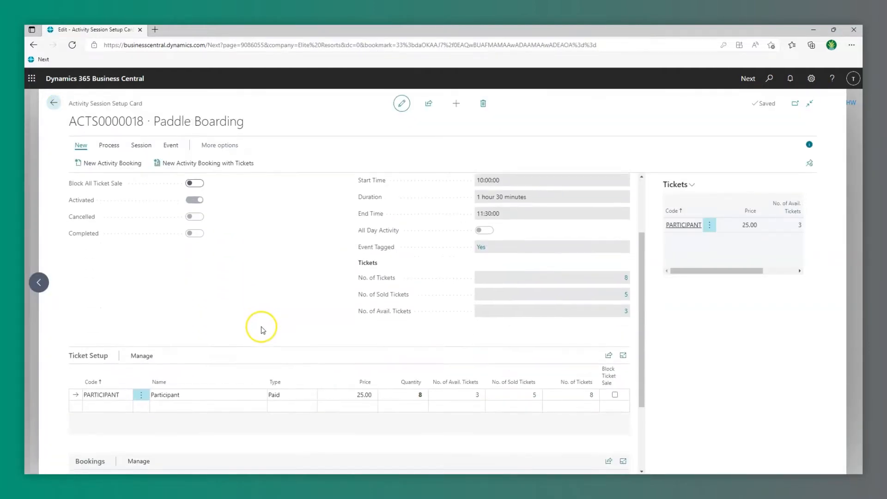
pyautogui.scroll(-1, 262, 328)
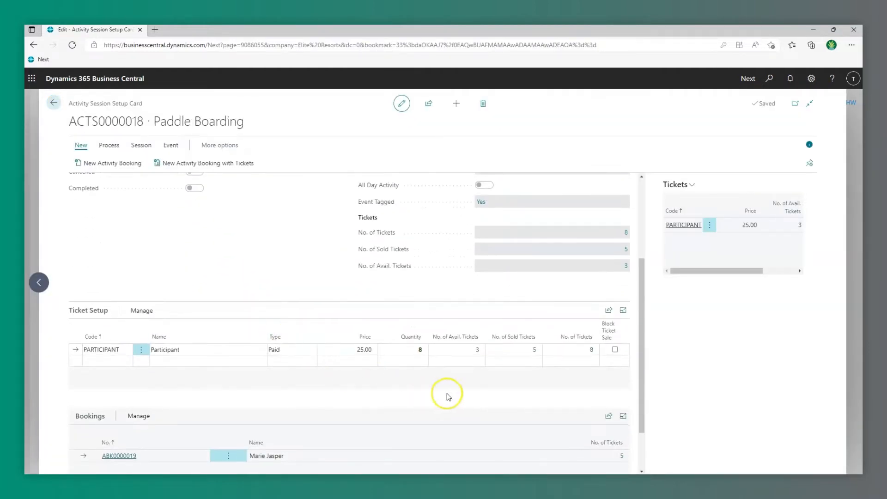
pyautogui.click(535, 351)
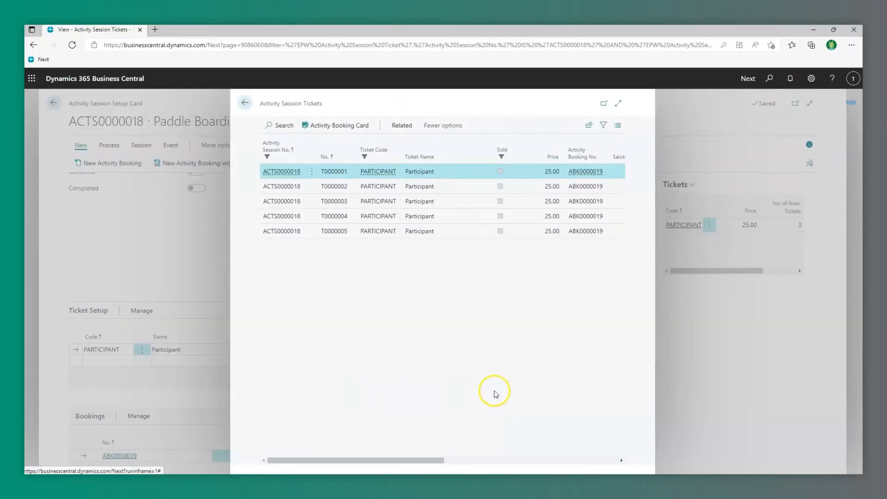
pyautogui.click(350, 128)
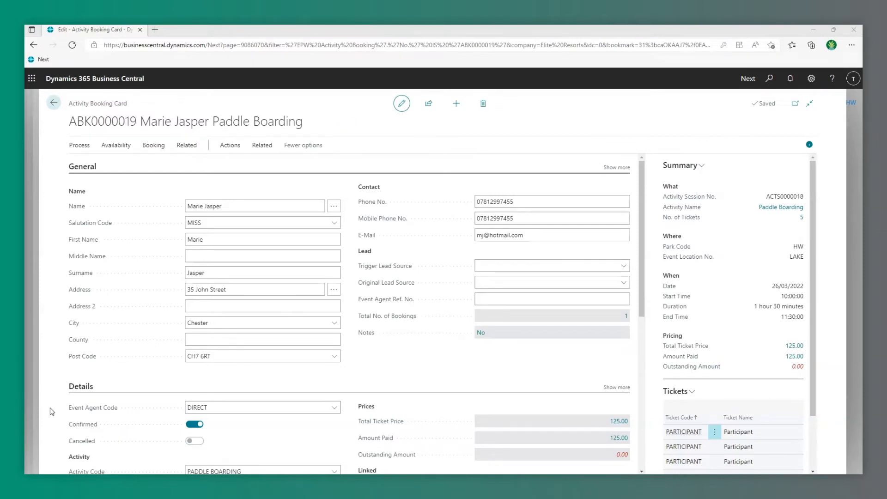
pyautogui.click(38, 220)
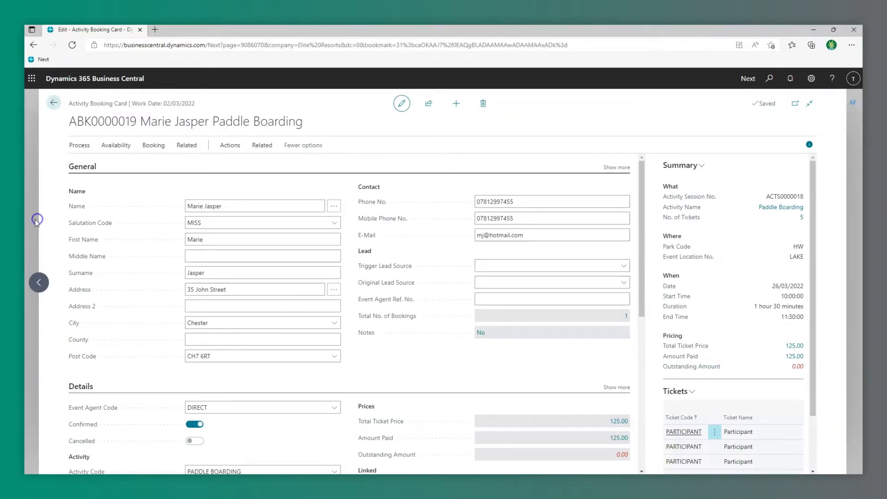
pyautogui.click(62, 100)
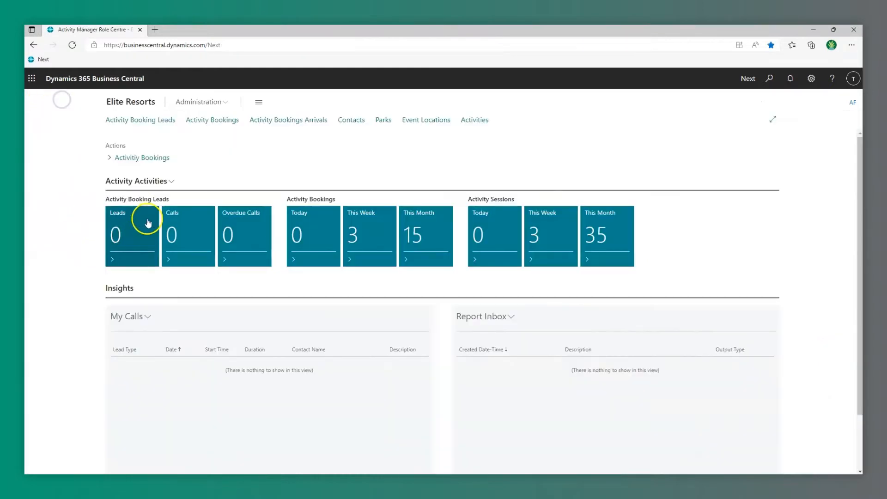
# Open the Event Booking Matrix, filter Type Code to WATER SPORTS, then clear the filter.
pyautogui.click(141, 158)
pyautogui.click(142, 190)
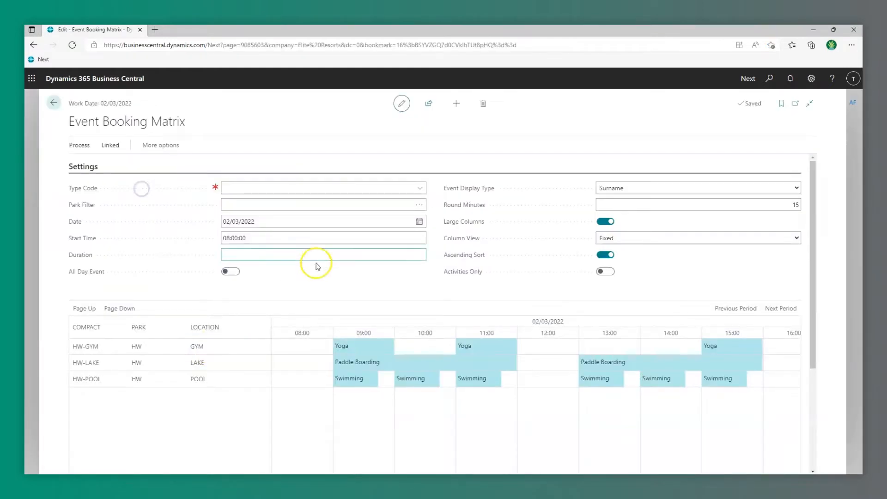
pyautogui.click(419, 189)
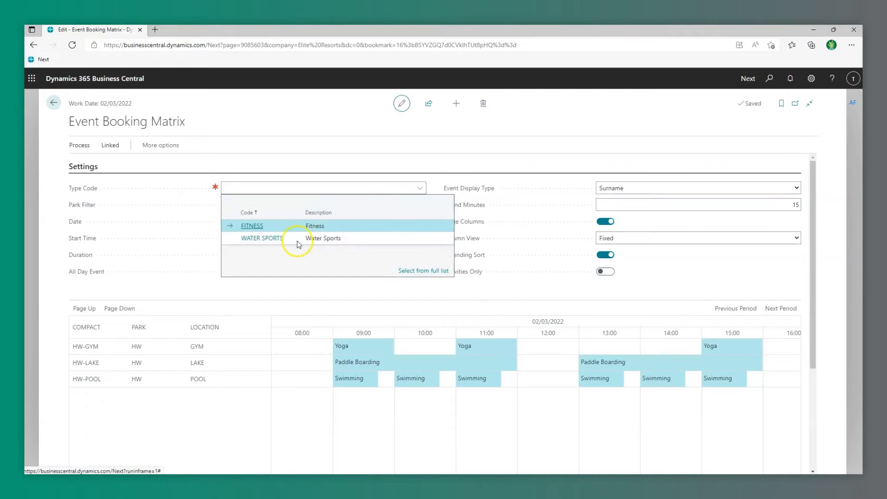
pyautogui.click(280, 240)
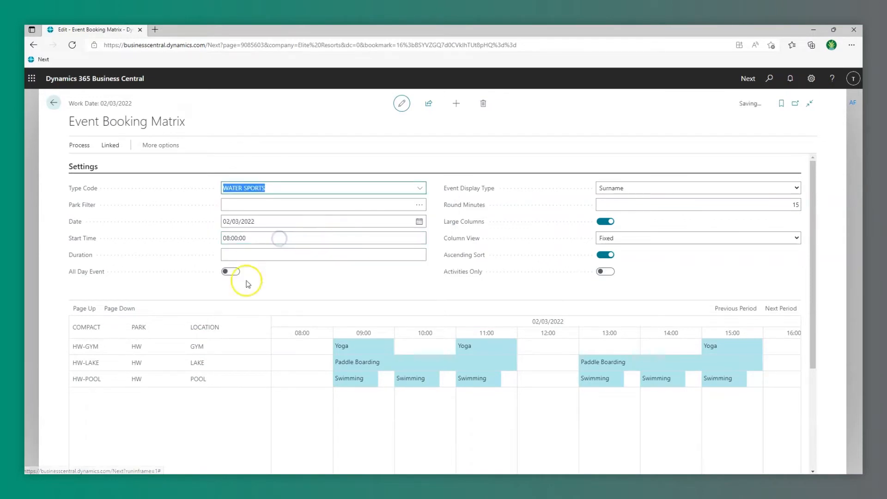
pyautogui.click(419, 188)
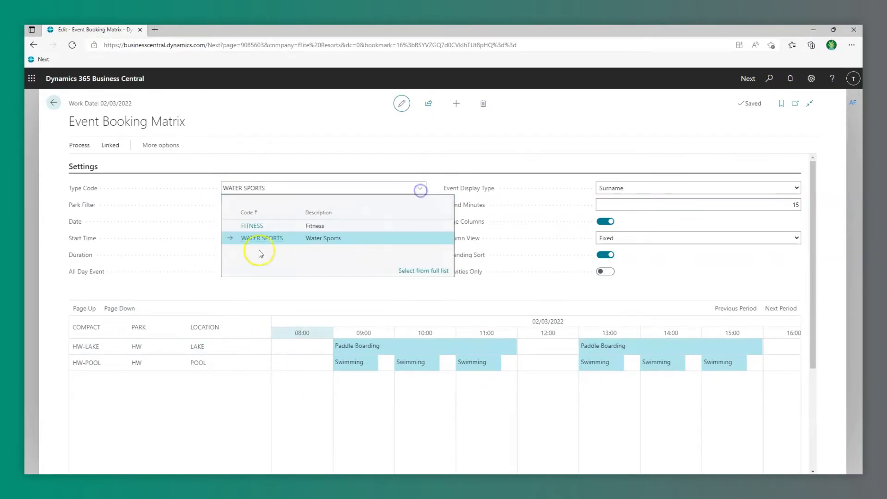
pyautogui.click(203, 182)
pyautogui.press('BackSpace')
pyautogui.press('Tab')
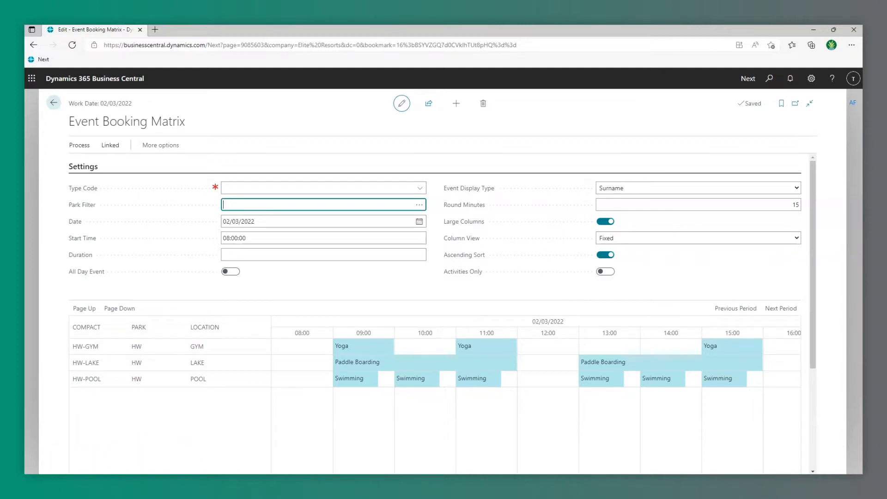
# Open Paddle Boarding session ACTS0000053 from the matrix and book 2 tickets as ABK0000020.
pyautogui.click(419, 363)
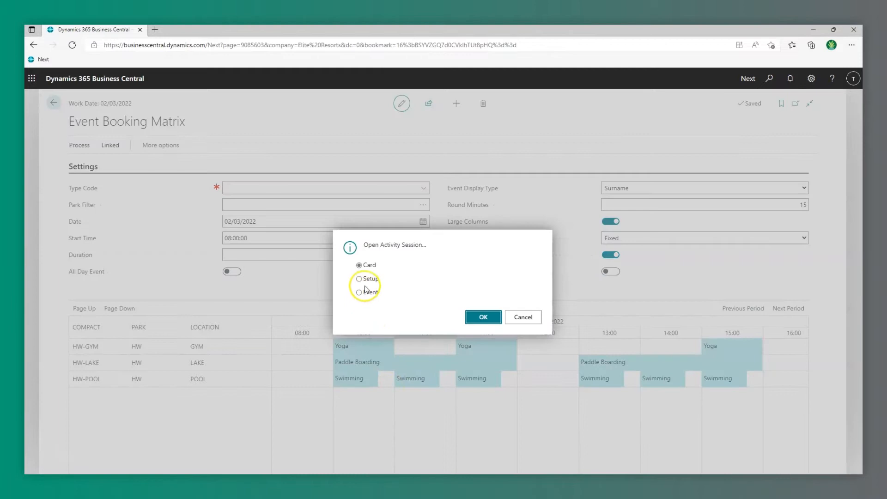
pyautogui.click(483, 318)
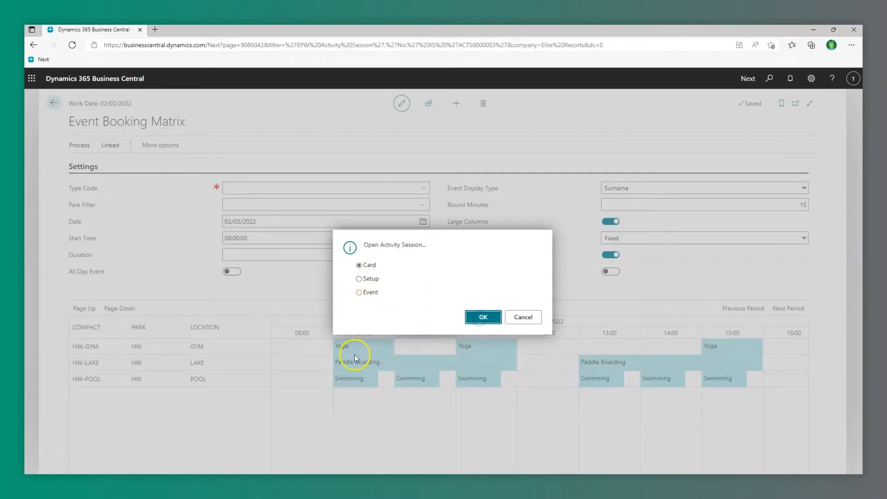
pyautogui.scroll(-3, 269, 392)
pyautogui.click(139, 356)
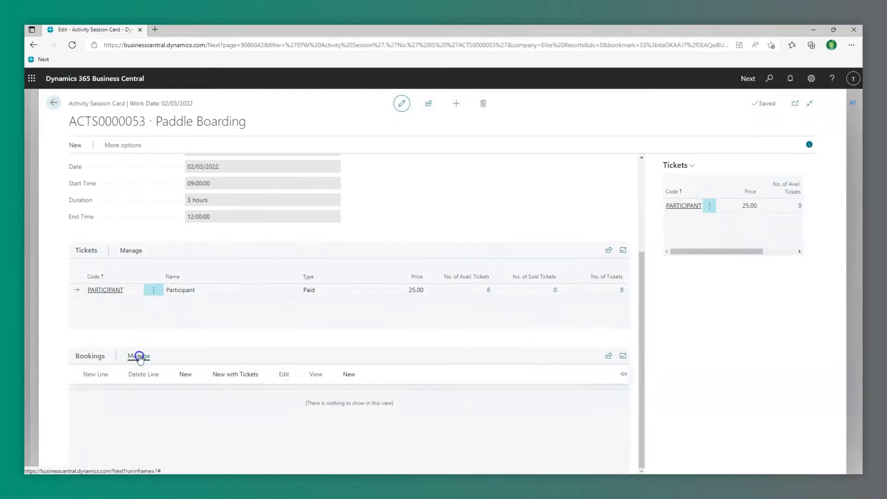
pyautogui.click(233, 378)
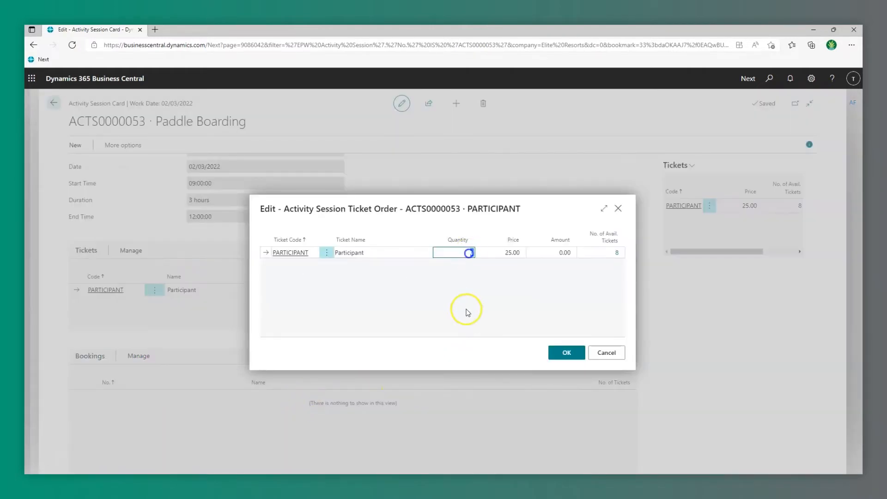
pyautogui.write('2')
pyautogui.click(558, 353)
pyautogui.click(477, 301)
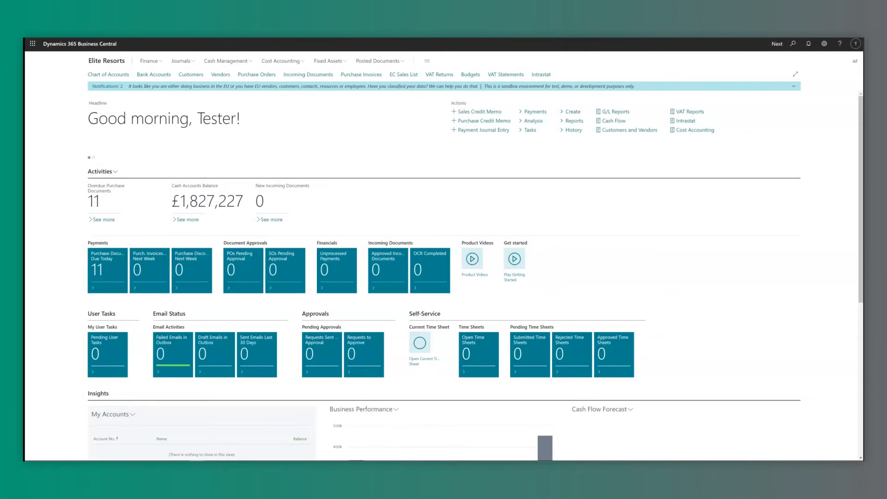
# Preview the Booking Accrual Report to period end 30/04/2022 with Create Journal turned on.
pyautogui.hotkey('alt', 'q')
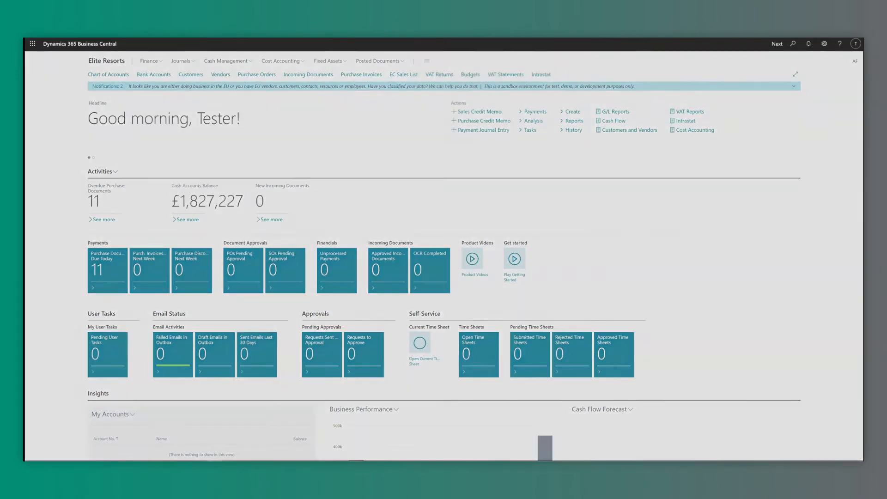
pyautogui.write('booking acc')
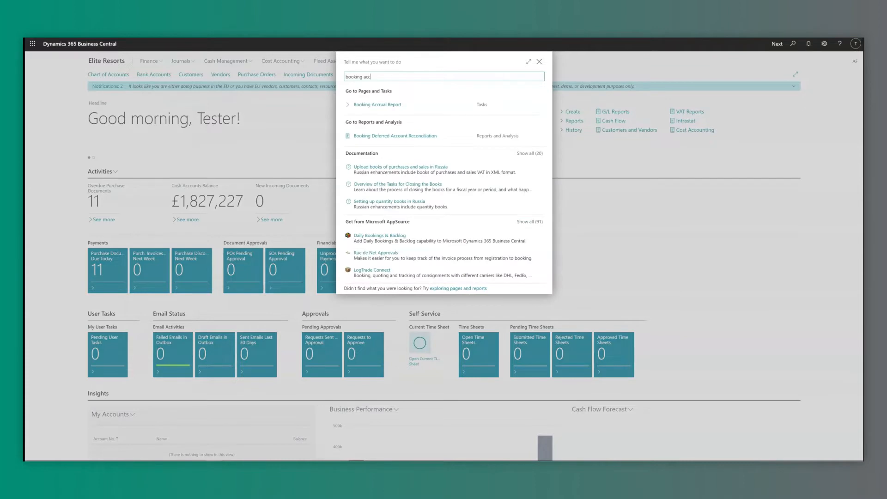
pyautogui.press('Down')
pyautogui.press('Return')
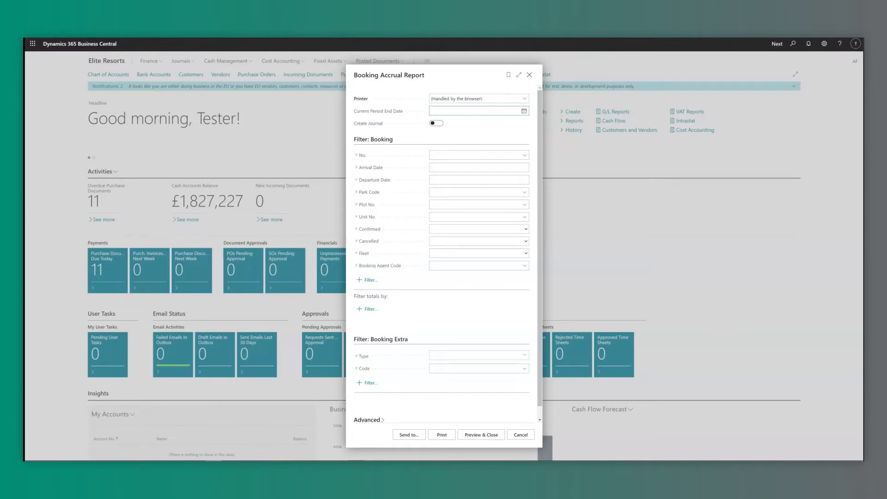
pyautogui.click(524, 111)
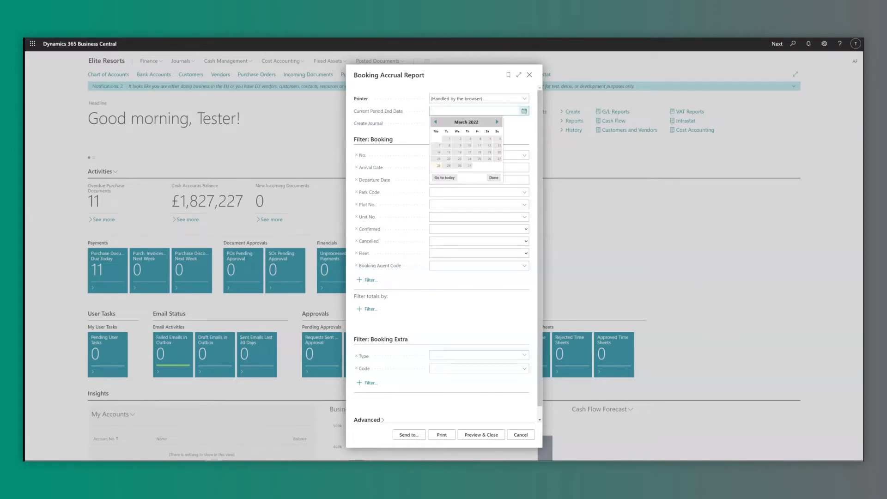
pyautogui.click(490, 166)
pyautogui.press('Tab')
pyautogui.press('space')
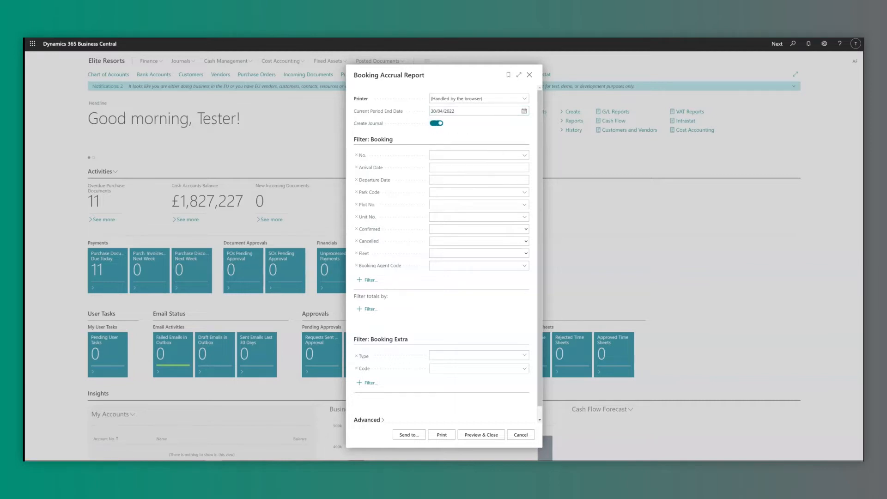
pyautogui.click(481, 435)
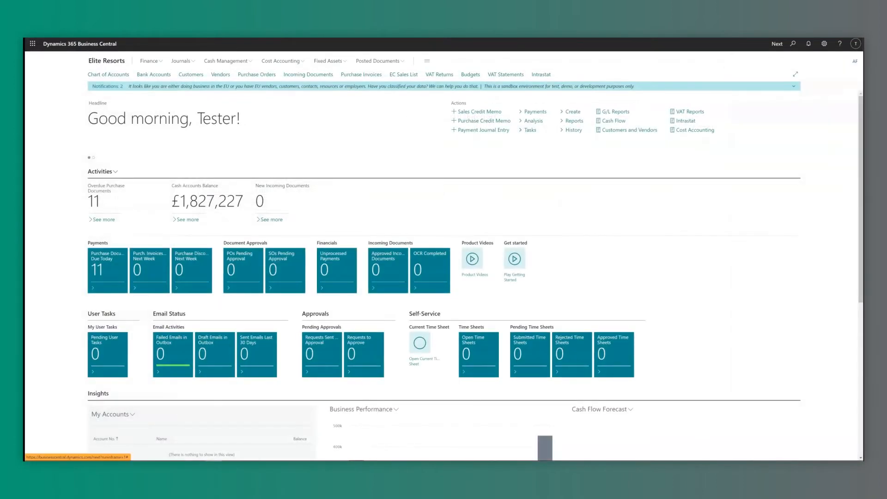
pyautogui.click(182, 61)
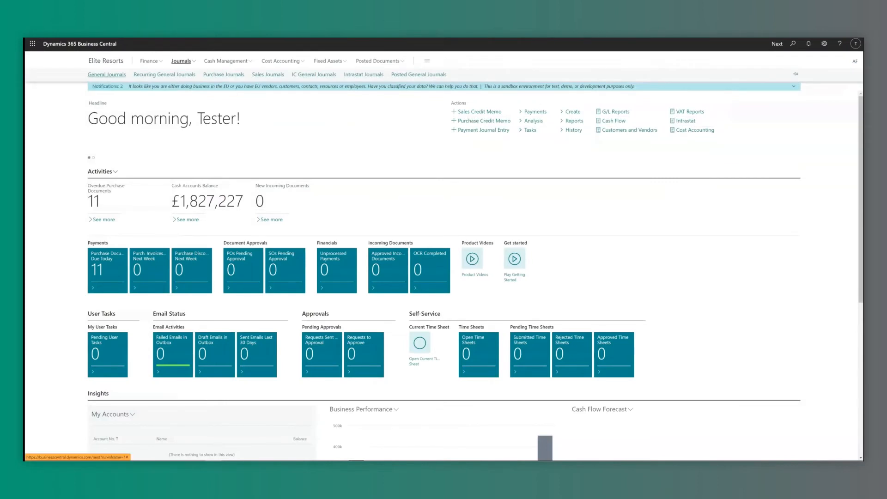
# Review the 20 accrued-income lines in the ACCRUAL general journal batch.
pyautogui.click(107, 74)
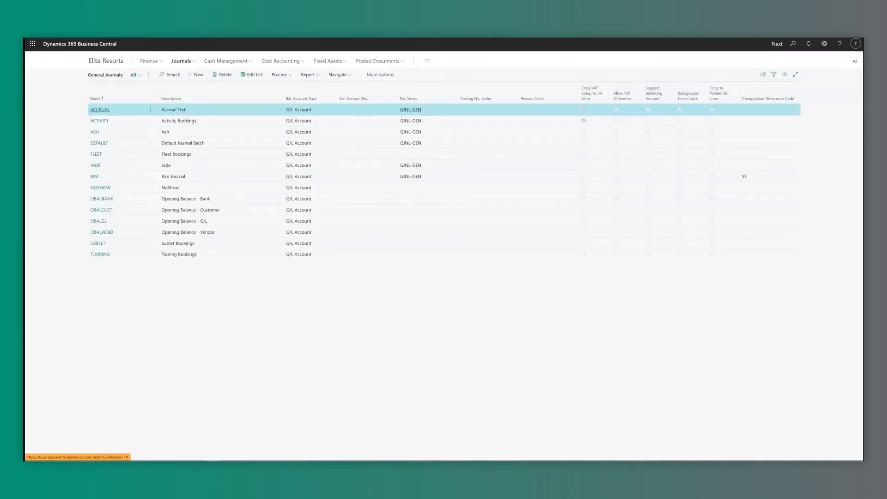
pyautogui.click(100, 110)
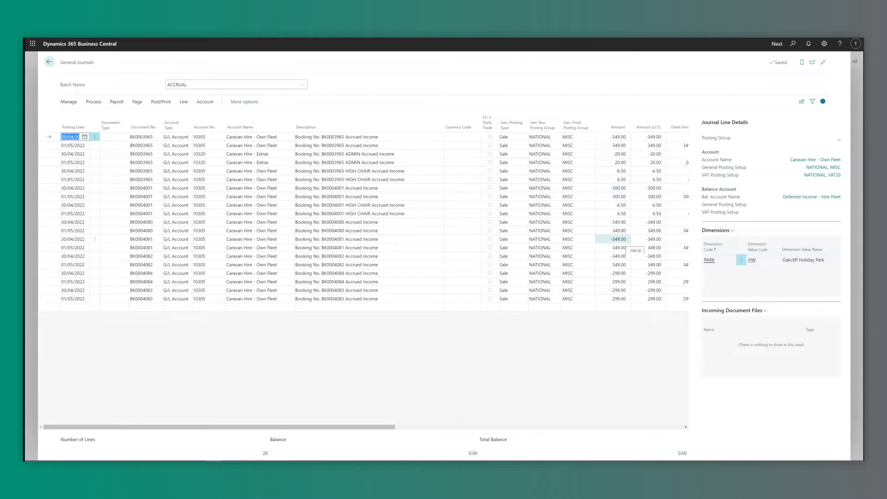
pyautogui.press('Escape')
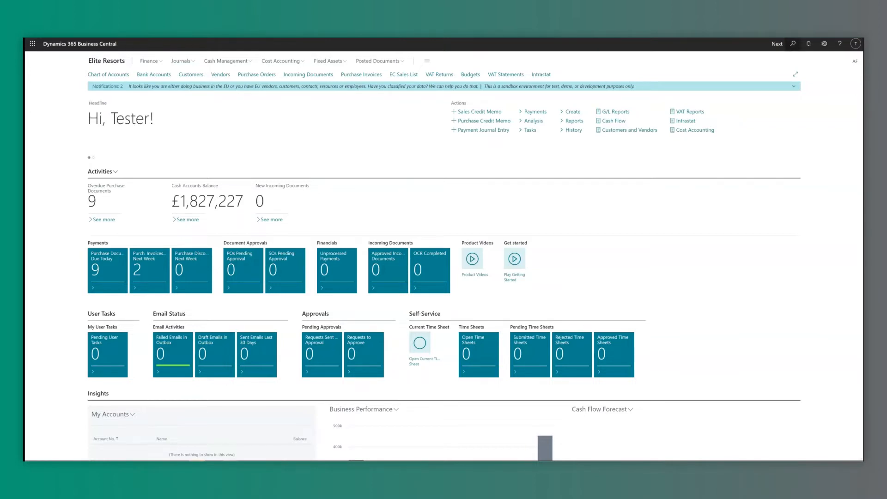
# Preview the Owner Sublet Statement for 01/03/2021–01/03/2022, one customer, with customer names hidden.
pyautogui.hotkey('alt', 'q')
pyautogui.write('owner sublet')
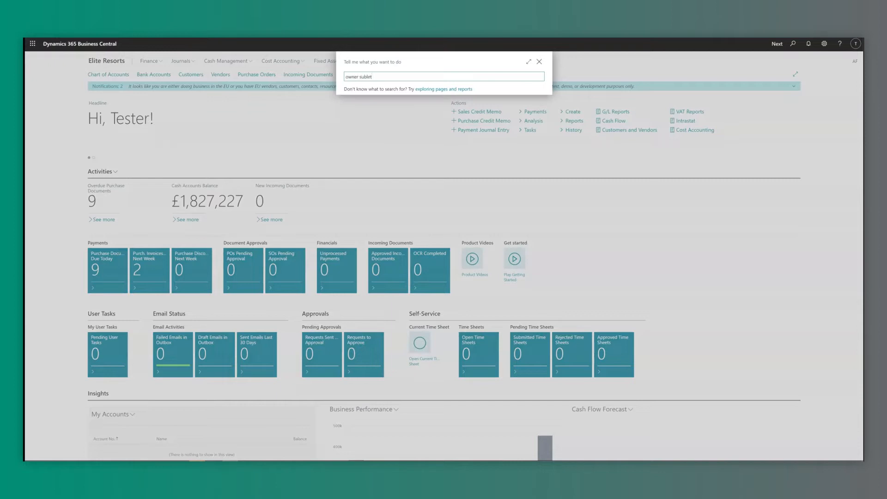
pyautogui.press('Return')
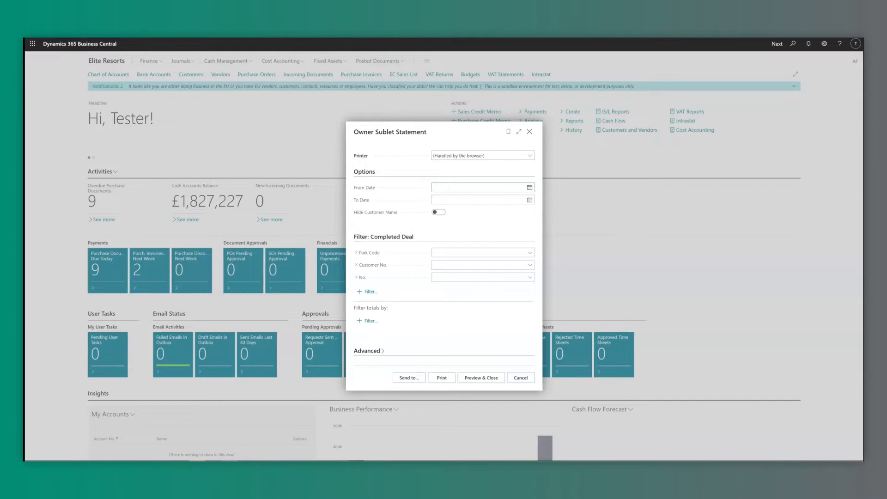
pyautogui.click(529, 187)
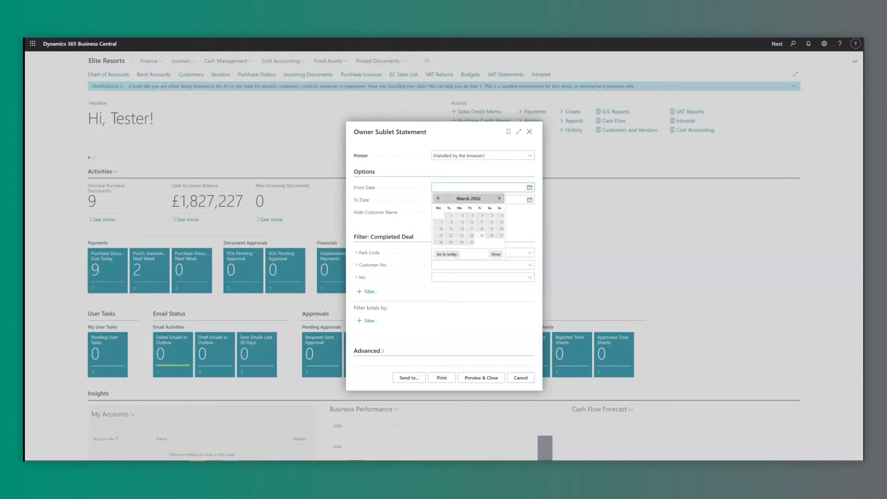
pyautogui.write('1/03/2021')
pyautogui.press('Tab')
pyautogui.write('1/03/202')
pyautogui.press('Tab')
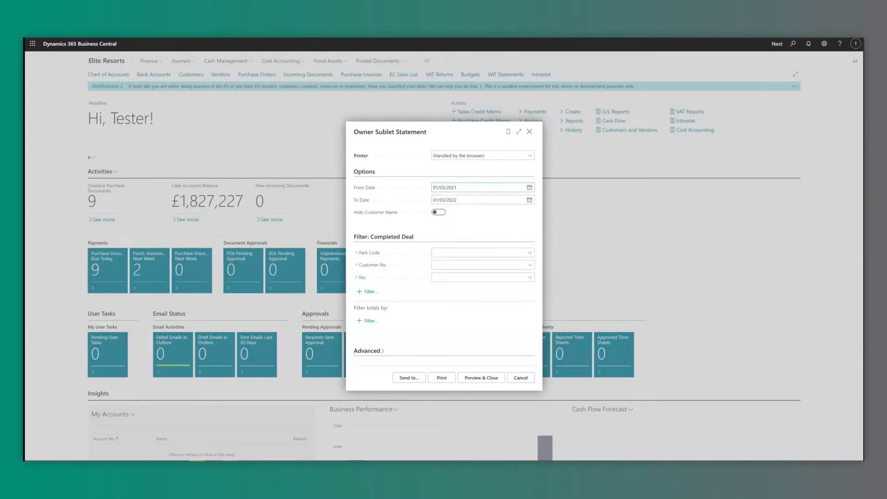
pyautogui.press('space')
pyautogui.write('*51')
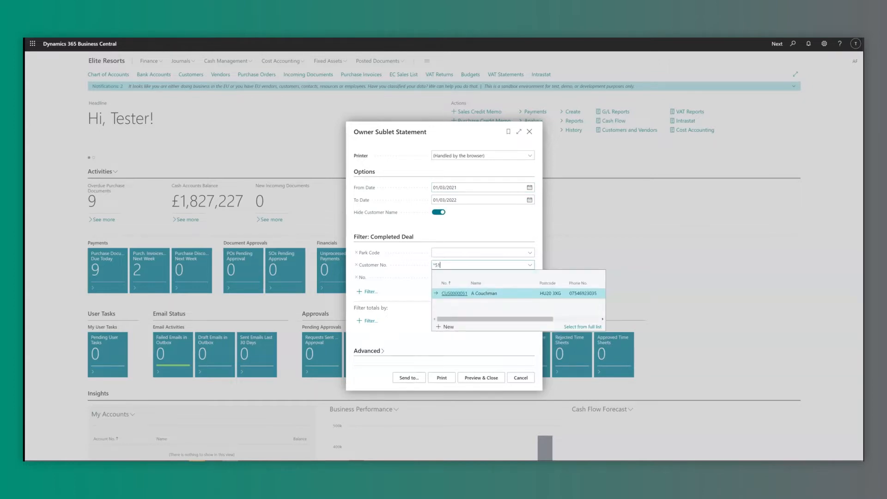
pyautogui.press('Return')
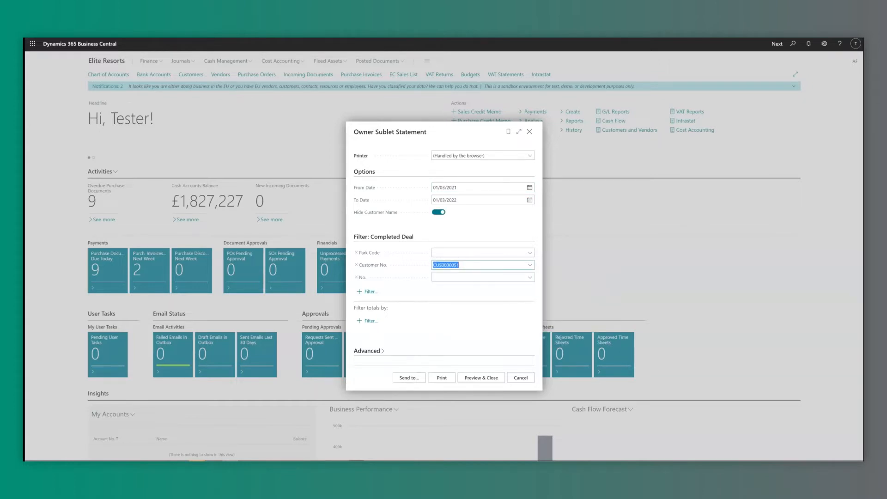
pyautogui.click(481, 378)
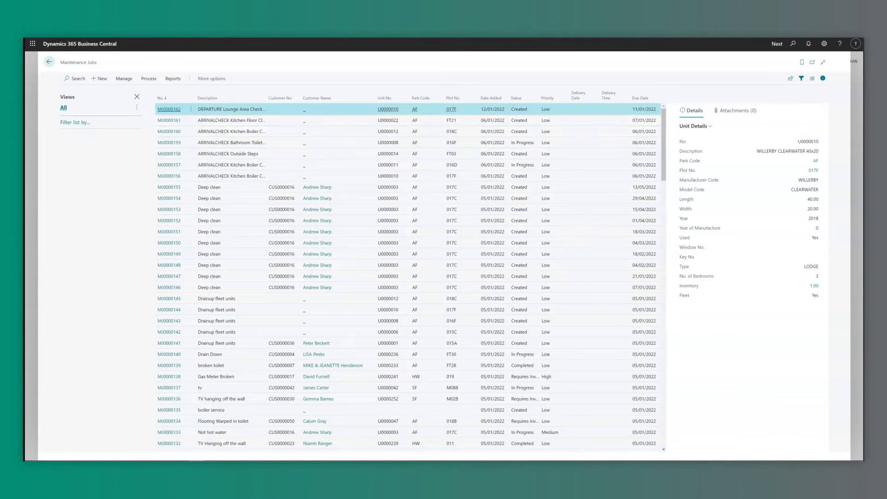
# Review maintenance job MJ0000162, then add a Source filter to the Maintenance Jobs list.
pyautogui.click(173, 110)
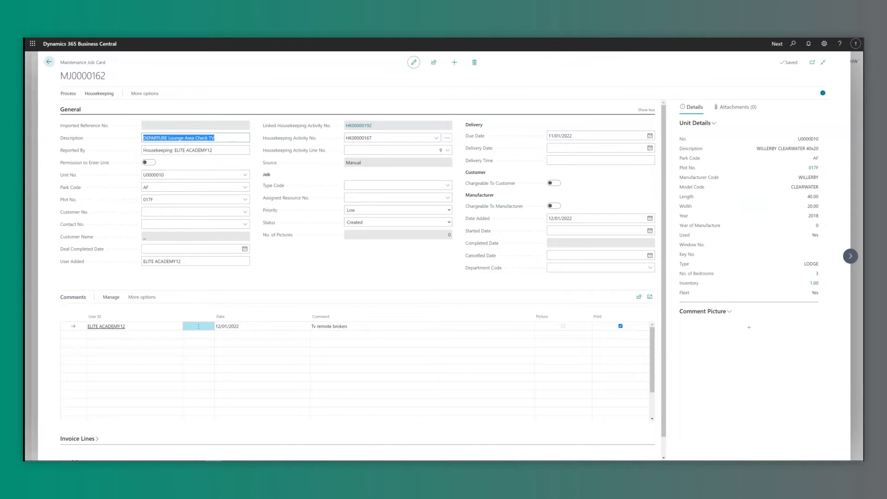
pyautogui.click(49, 62)
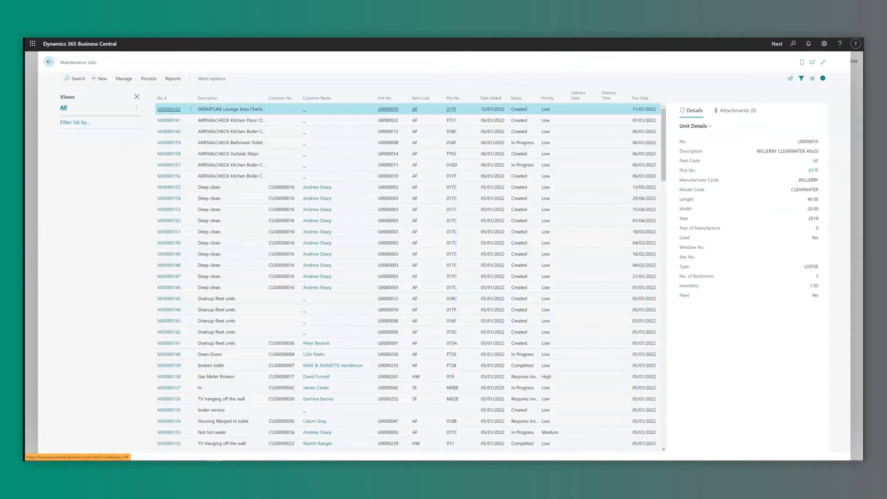
pyautogui.click(75, 122)
pyautogui.click(73, 135)
pyautogui.write('Source')
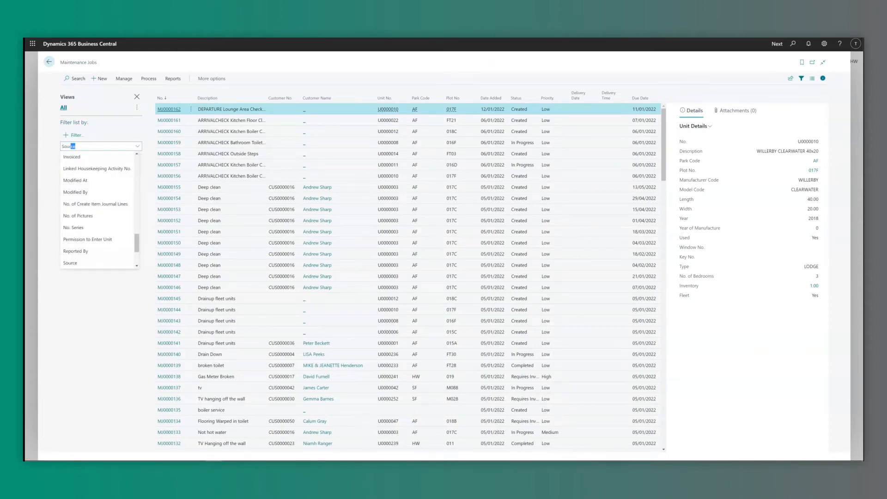
pyautogui.click(70, 263)
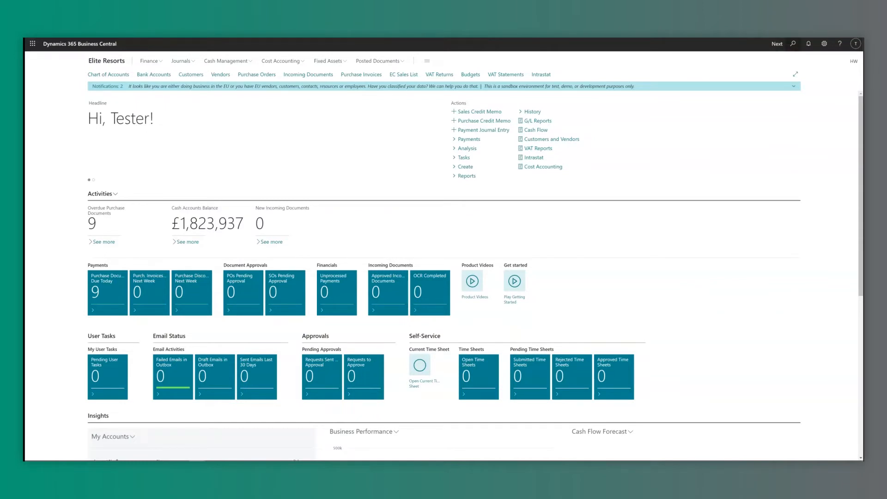
pyautogui.hotkey('alt', 'q')
pyautogui.write('delete')
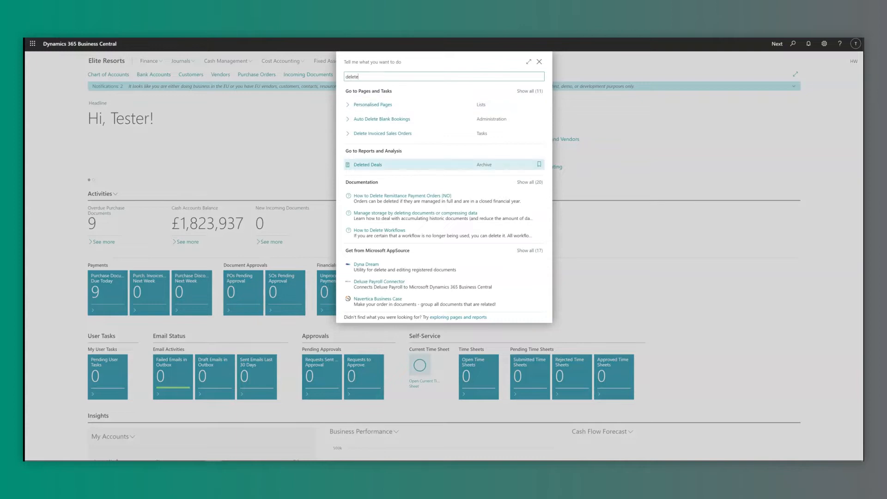
pyautogui.press('Return')
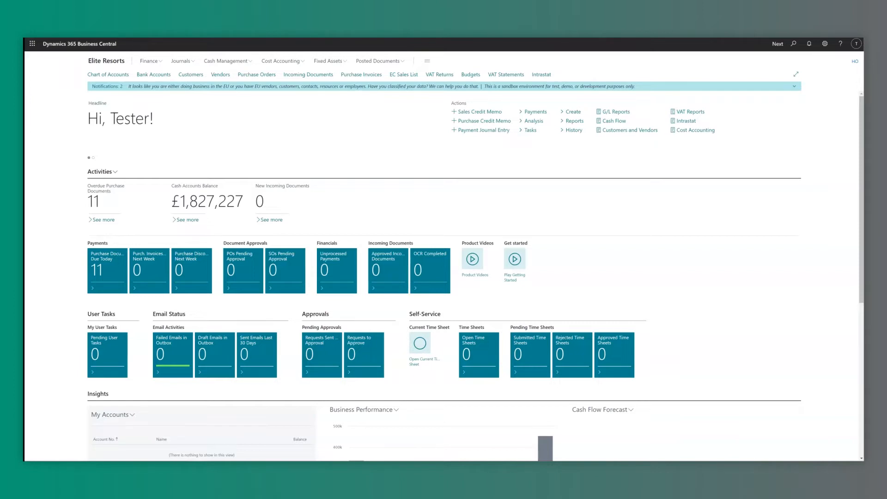
# Review the eight PARK dimension values, such as Amber Farm and Head Office.
pyautogui.hotkey('alt', 'q')
pyautogui.write('dimension')
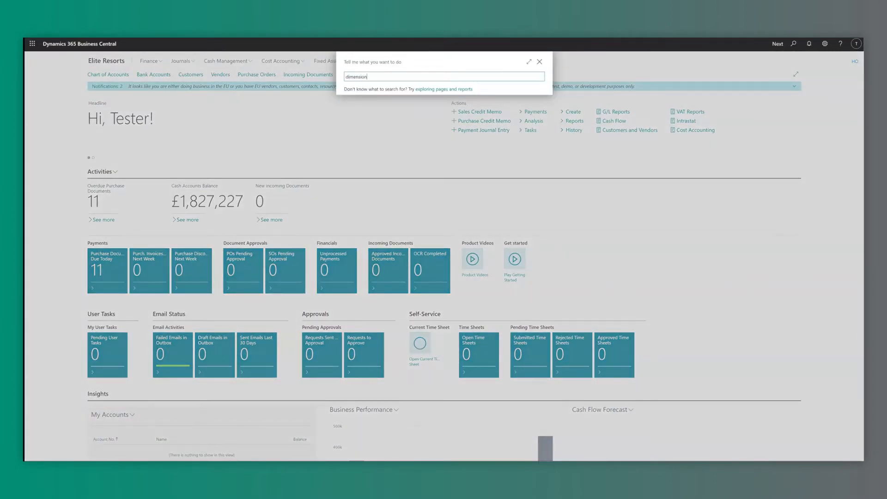
pyautogui.click(364, 173)
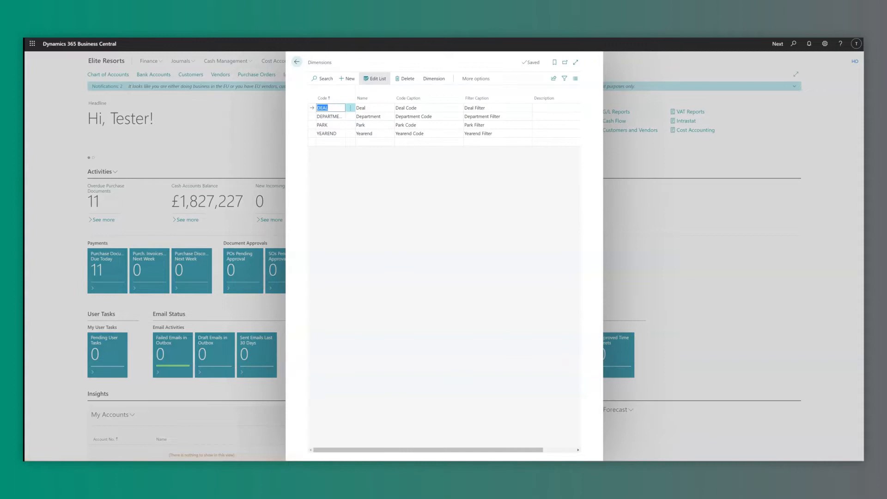
pyautogui.click(323, 126)
pyautogui.click(434, 78)
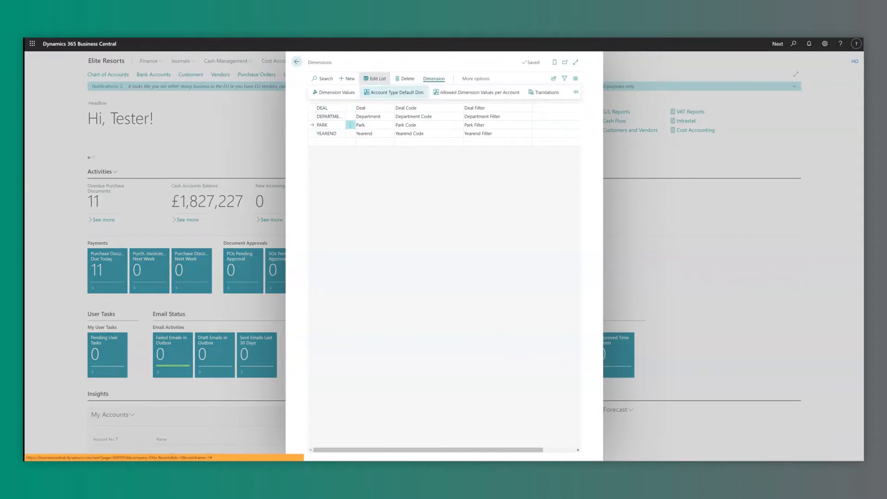
pyautogui.click(334, 92)
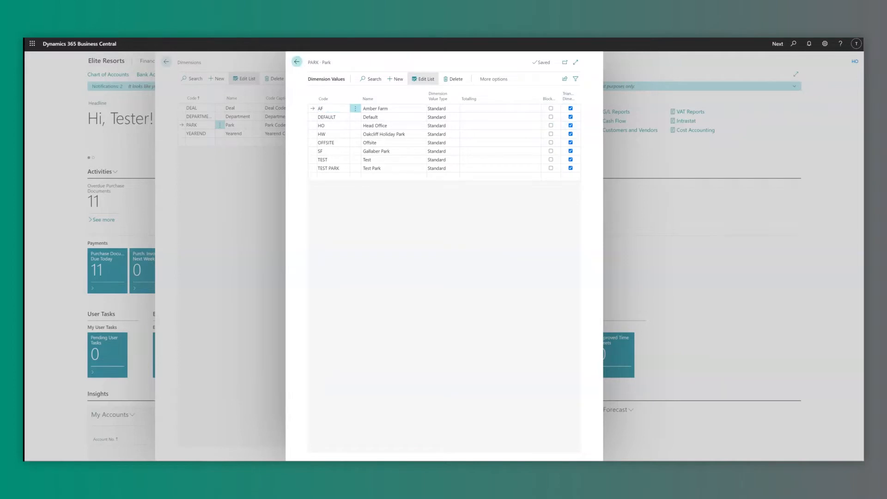
pyautogui.click(297, 61)
pyautogui.click(297, 62)
pyautogui.click(181, 61)
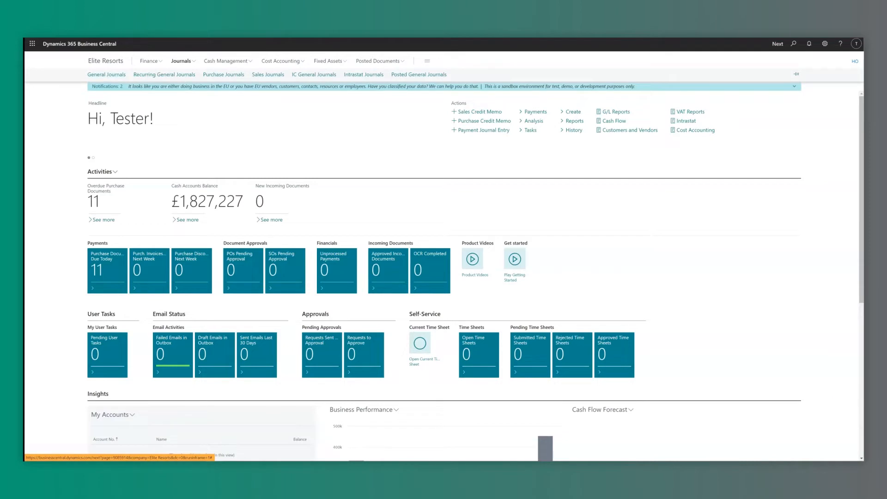
# In the DEFAULT journal batch, list the park codes for the first line's Triangulation Dimension Code.
pyautogui.click(106, 74)
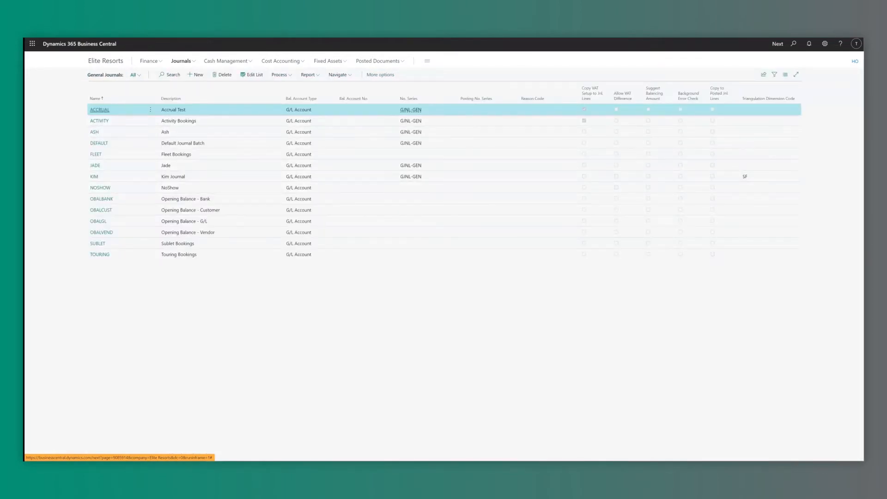
pyautogui.click(99, 143)
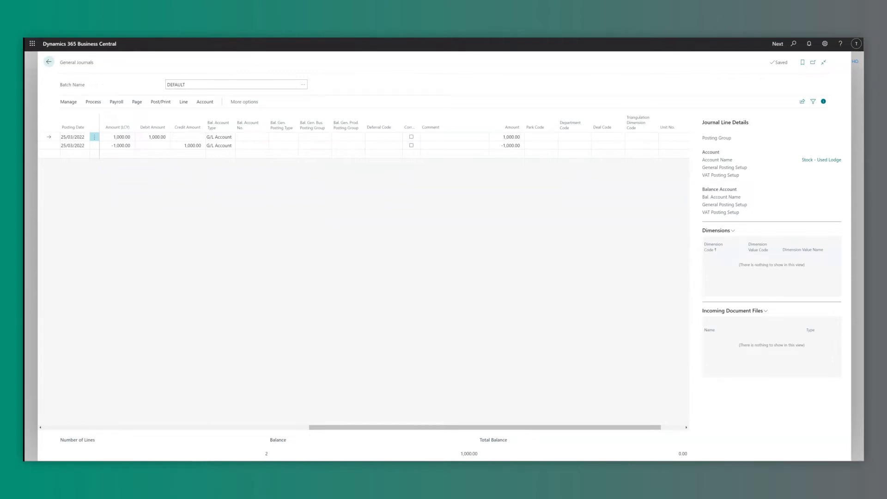
pyautogui.click(653, 137)
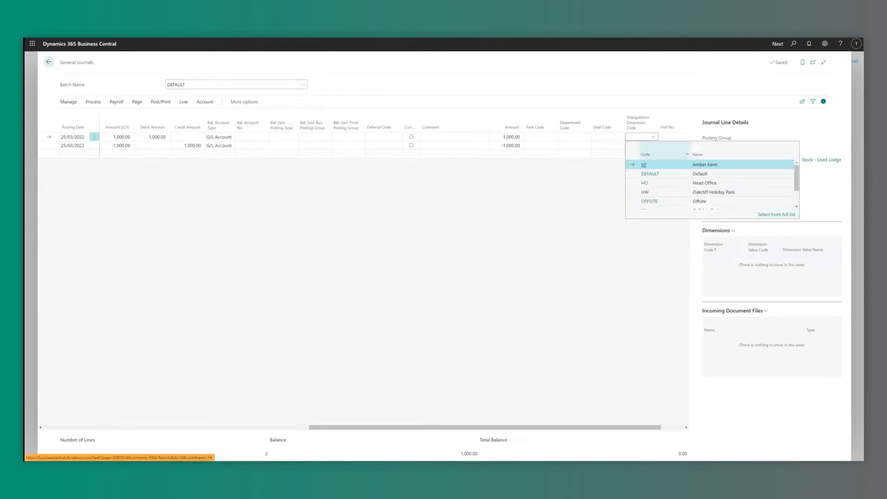
pyautogui.scroll(-2, 712, 194)
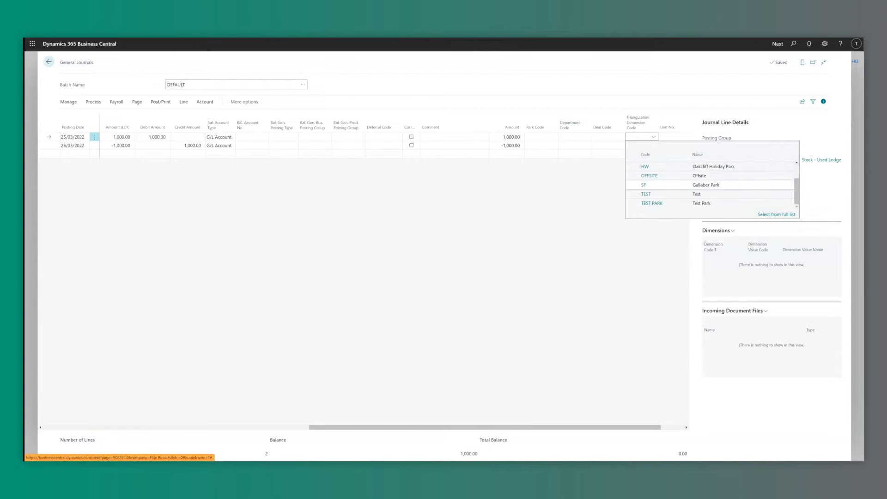
pyautogui.scroll(3, 712, 185)
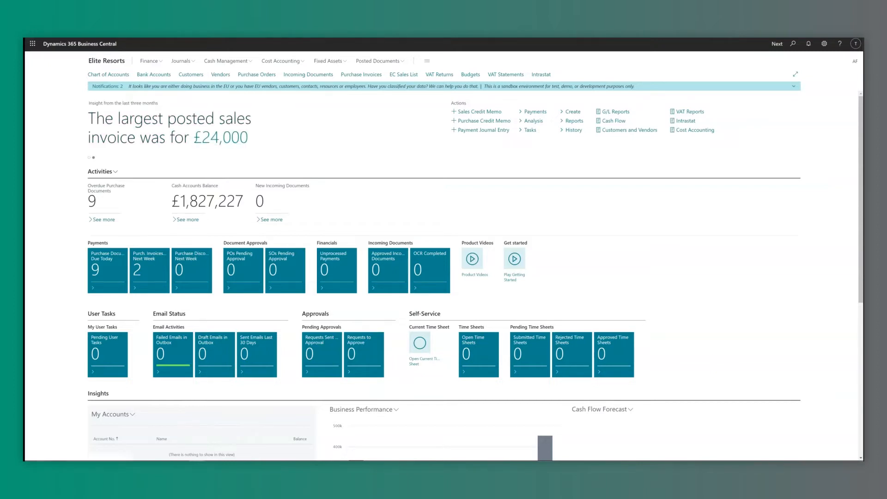
# Reopen the DEFAULT general journal, now holding one 1,000.00 Stock - Used Lodge line.
pyautogui.click(181, 60)
pyautogui.click(107, 74)
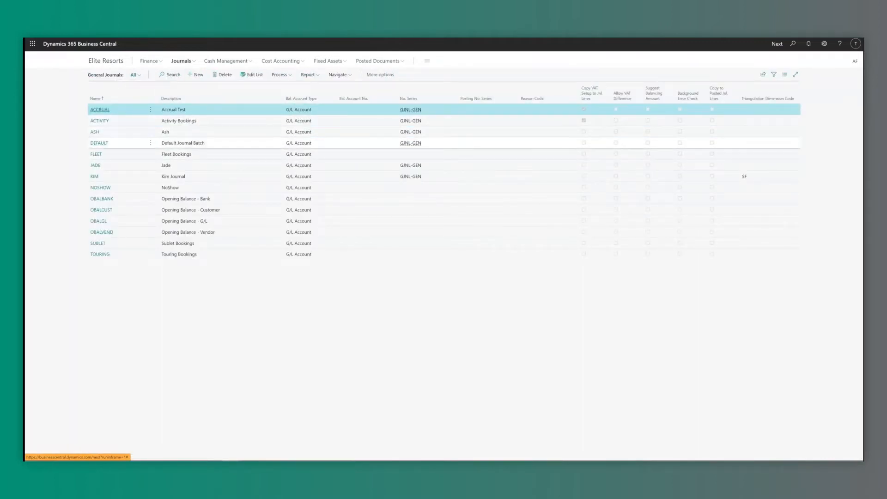
pyautogui.click(99, 142)
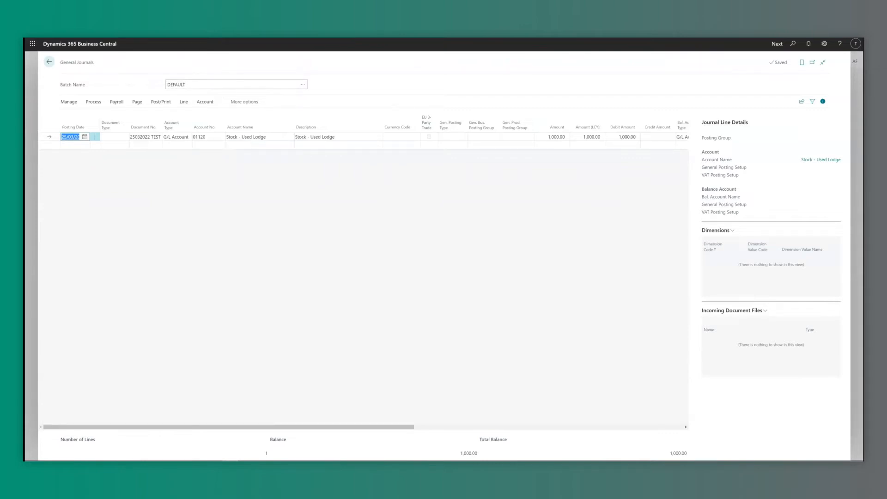
pyautogui.click(94, 101)
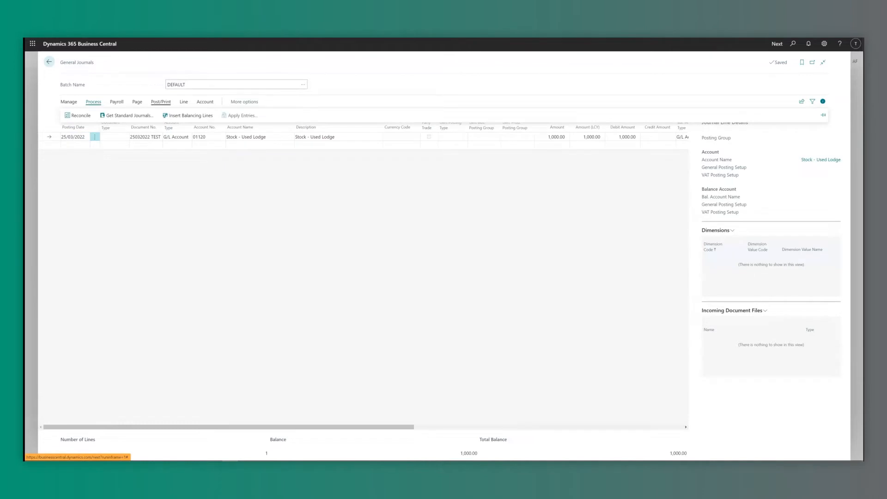
# Insert a -1,000.00 balancing line against bank account 8010, zeroing the DEFAULT journal.
pyautogui.click(187, 115)
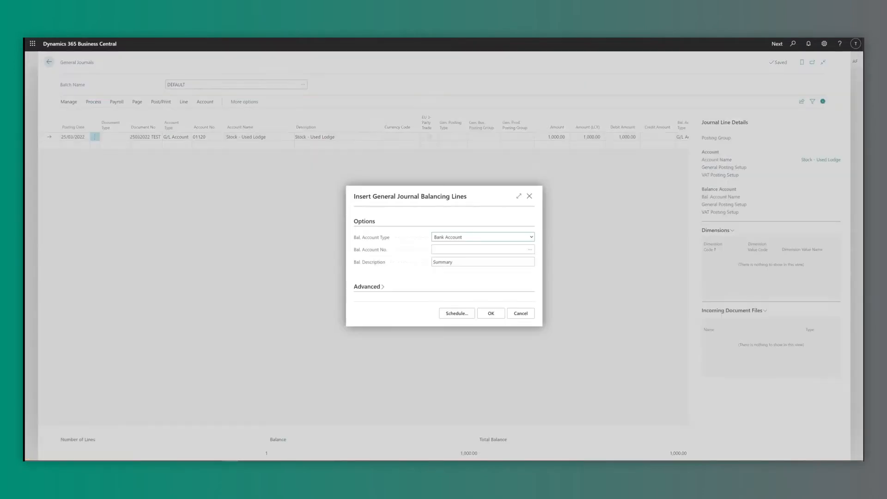
pyautogui.click(483, 237)
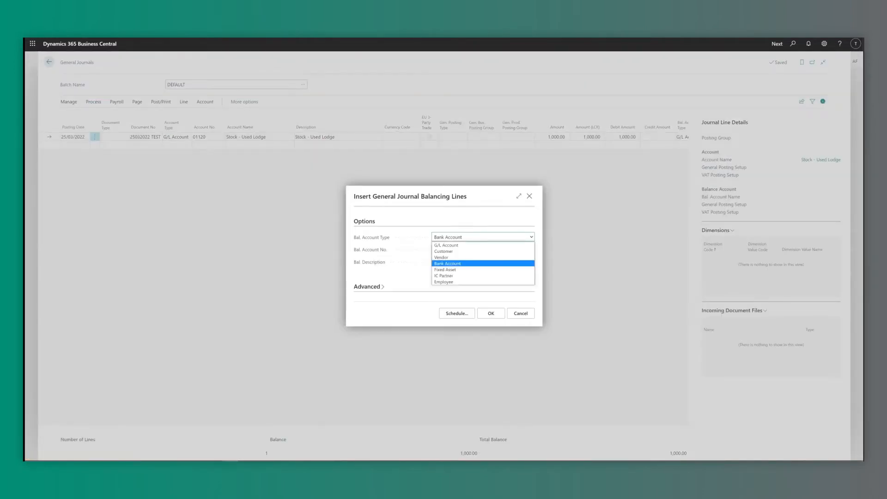
pyautogui.press('Up')
pyautogui.press('Up')
pyautogui.press('Up')
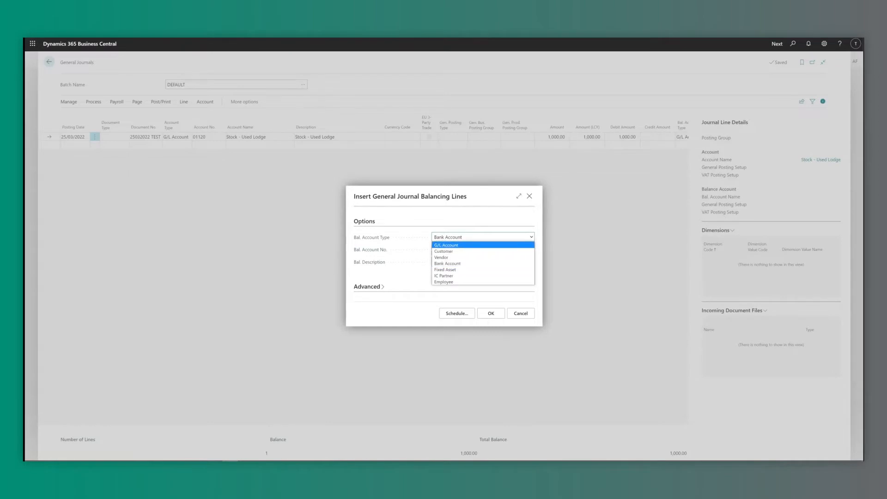
pyautogui.press('Down')
pyautogui.press('Down')
pyautogui.press('Down')
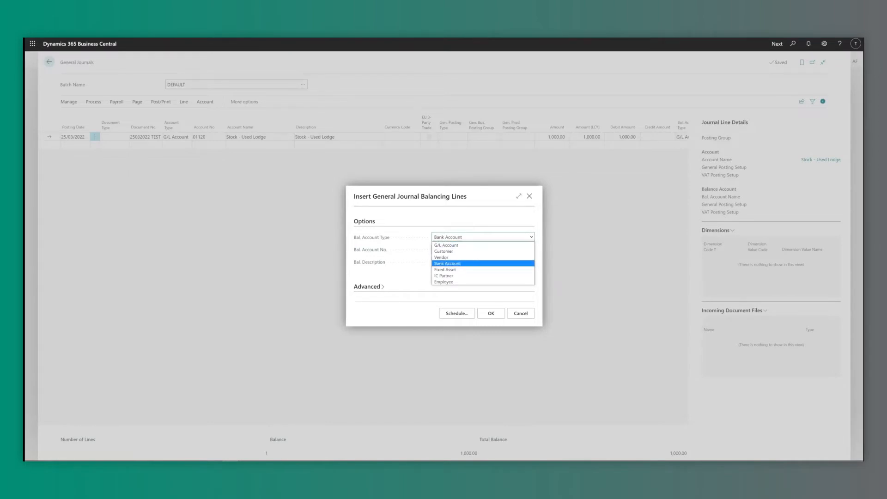
pyautogui.press('Return')
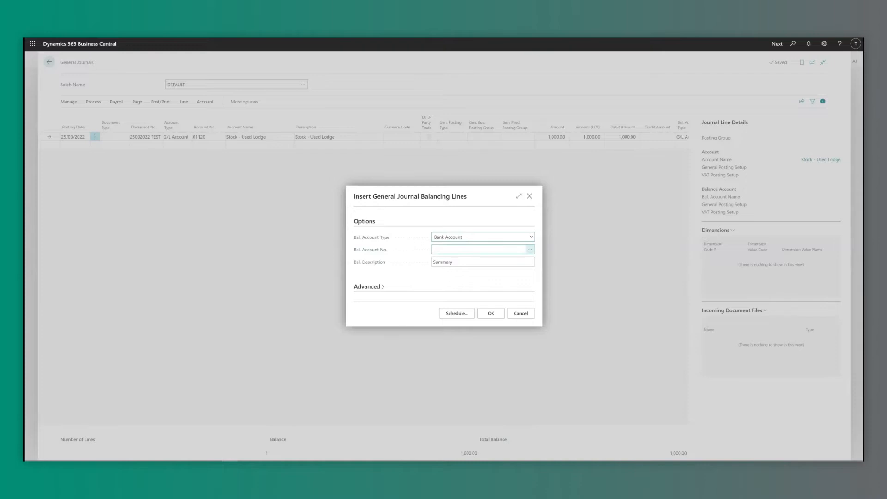
pyautogui.click(530, 250)
pyautogui.click(536, 385)
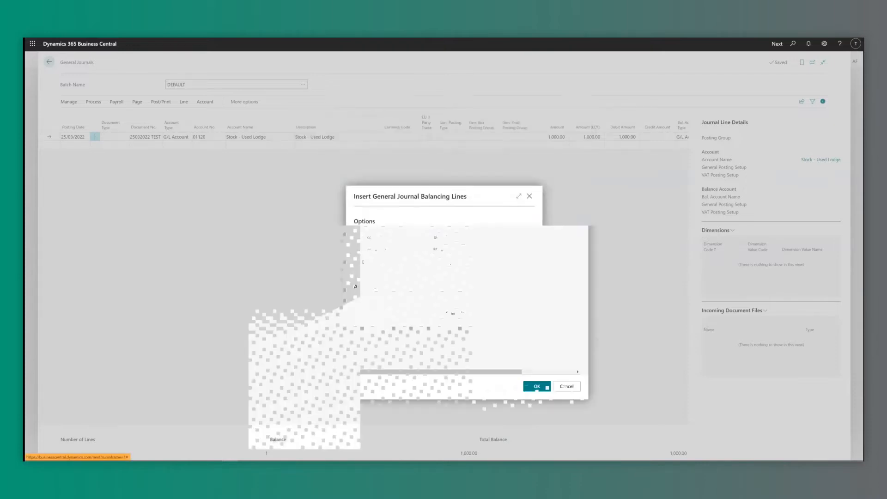
pyautogui.press('Return')
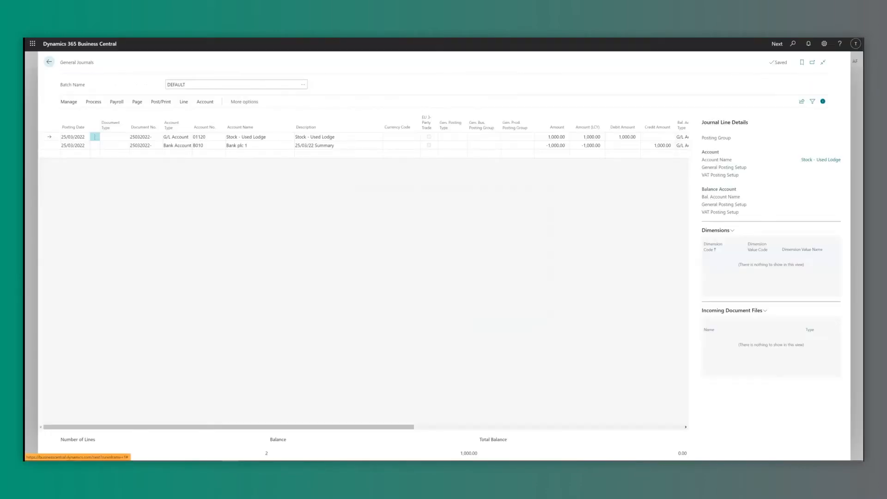
pyautogui.press('Tab')
pyautogui.press('Tab')
pyautogui.press('Tab')
pyautogui.click(208, 145)
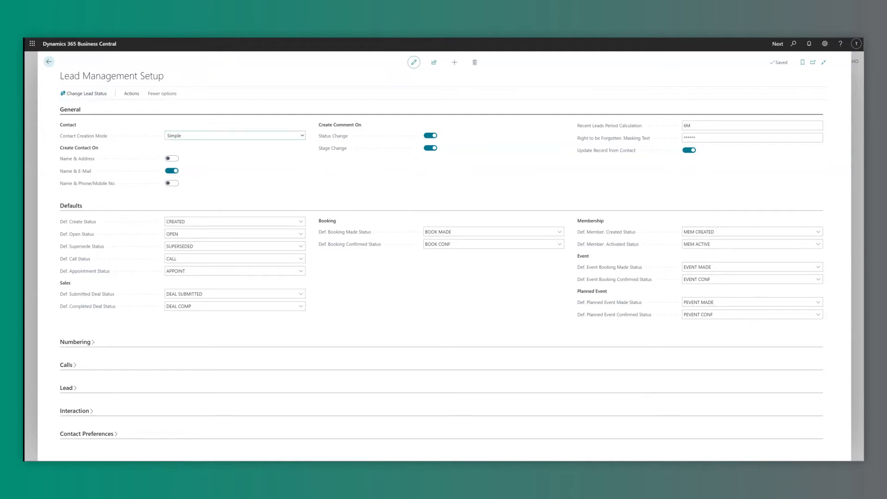
# Set Contact Creation Mode to Advanced and review the auto-assign profile codes, including TEST.
pyautogui.click(302, 135)
pyautogui.press('Down')
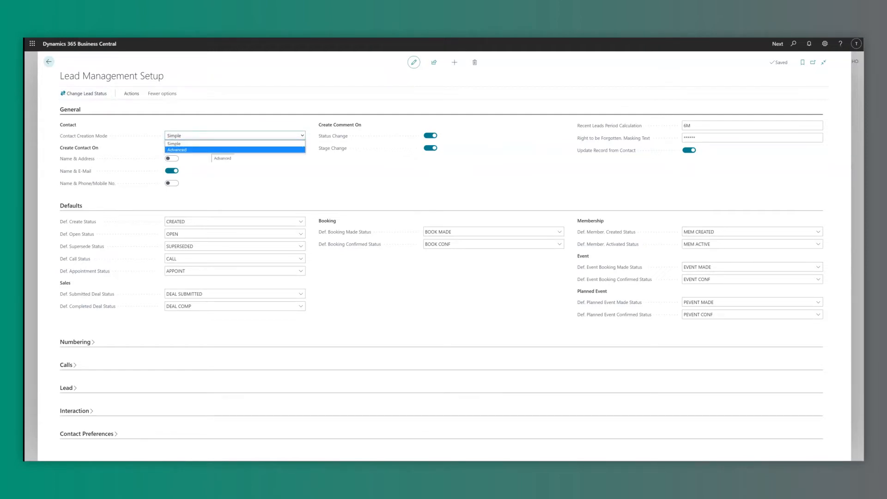
pyautogui.press('Return')
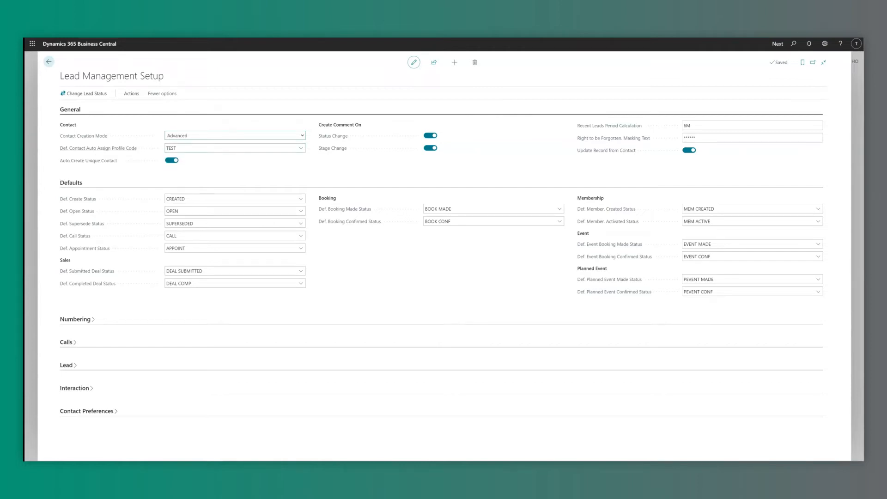
pyautogui.click(301, 148)
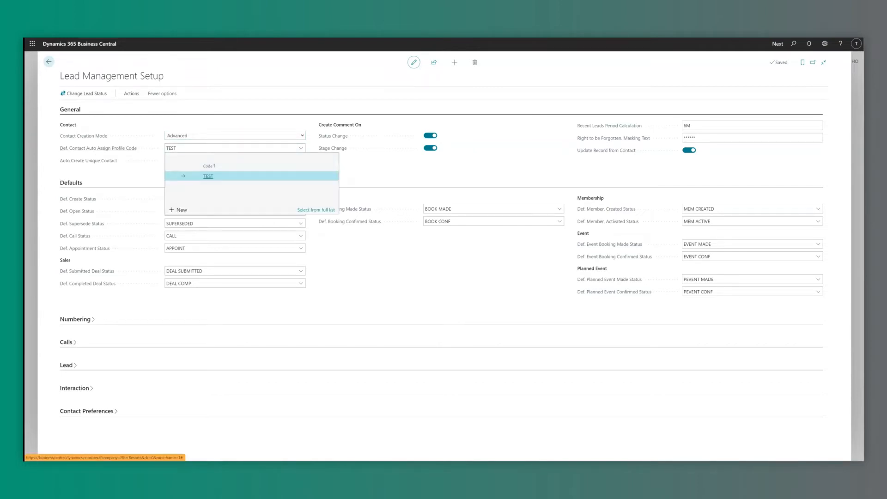
pyautogui.click(316, 210)
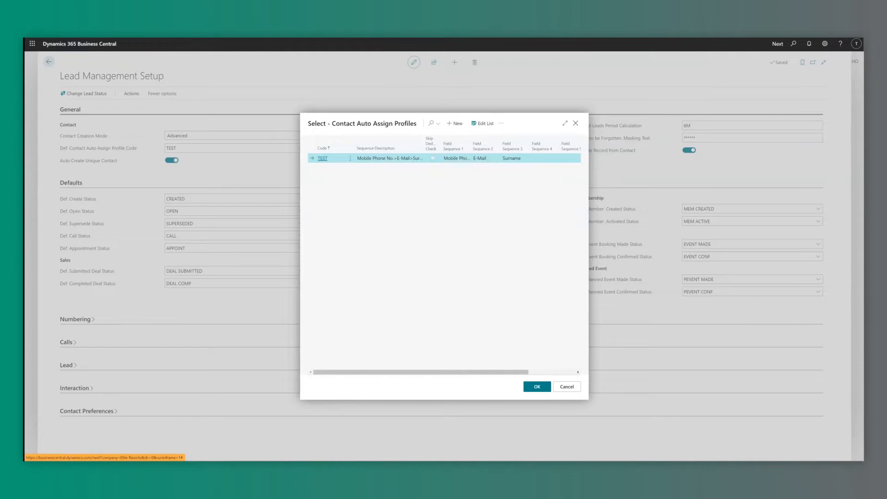
pyautogui.hscroll(3, 443, 372)
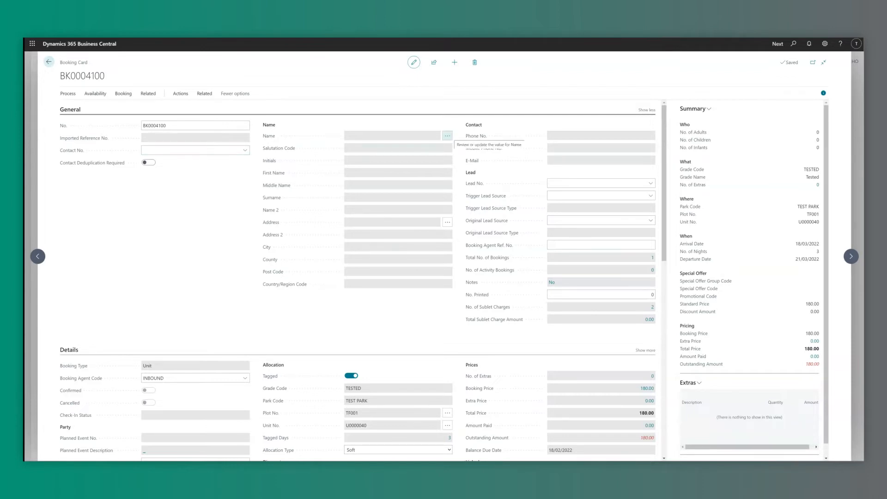
# Enter the guest's salutation, first name and surname in the booking's contact details form.
pyautogui.click(448, 135)
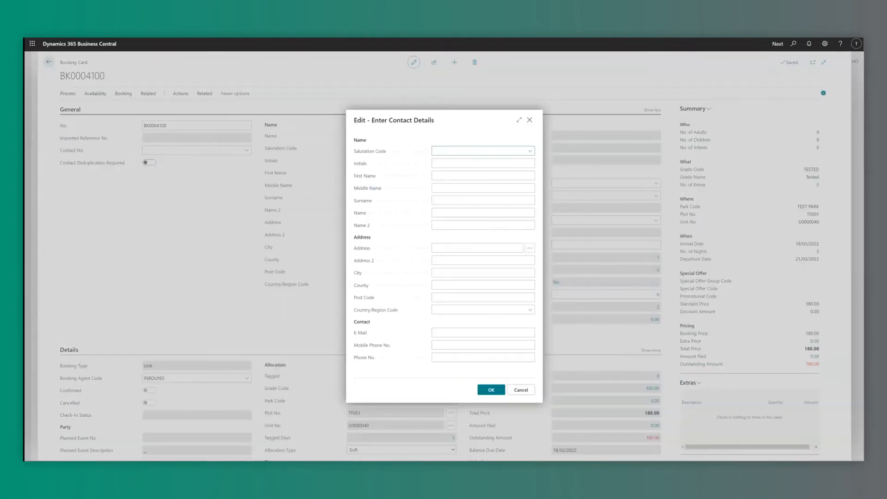
pyautogui.write('Mr')
pyautogui.press('Tab')
pyautogui.press('Tab')
pyautogui.press('Tab')
pyautogui.press('Tab')
# Fill in the guest's street address, city, county, post code and e-mail, then confirm.
pyautogui.click(476, 248)
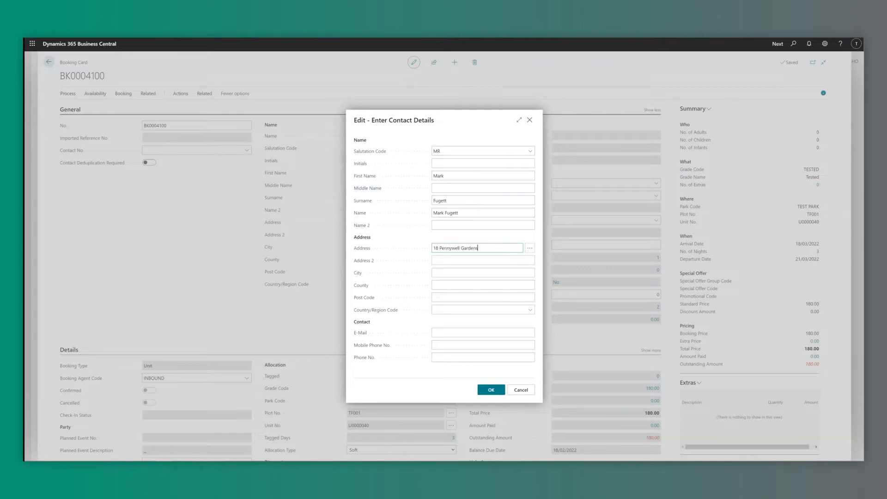
pyautogui.press('Tab')
pyautogui.press('Tab')
pyautogui.press('Tab')
pyautogui.press('Tab')
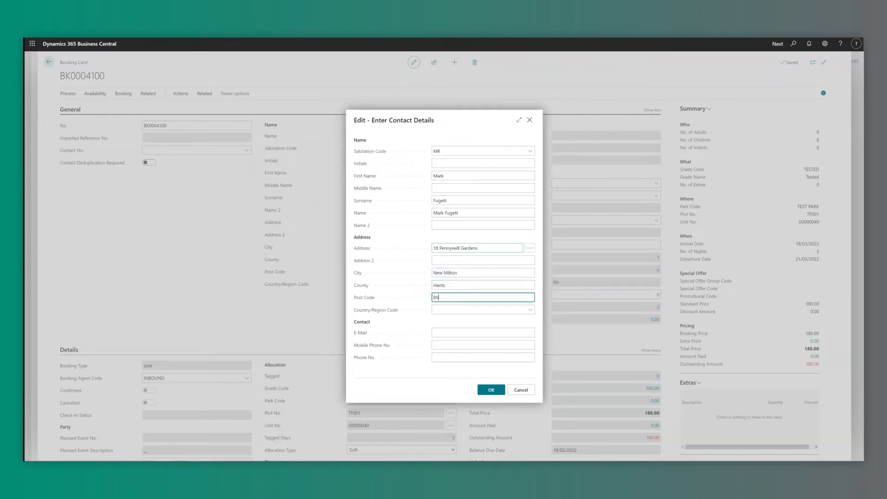
pyautogui.press('Tab')
pyautogui.press('Tab')
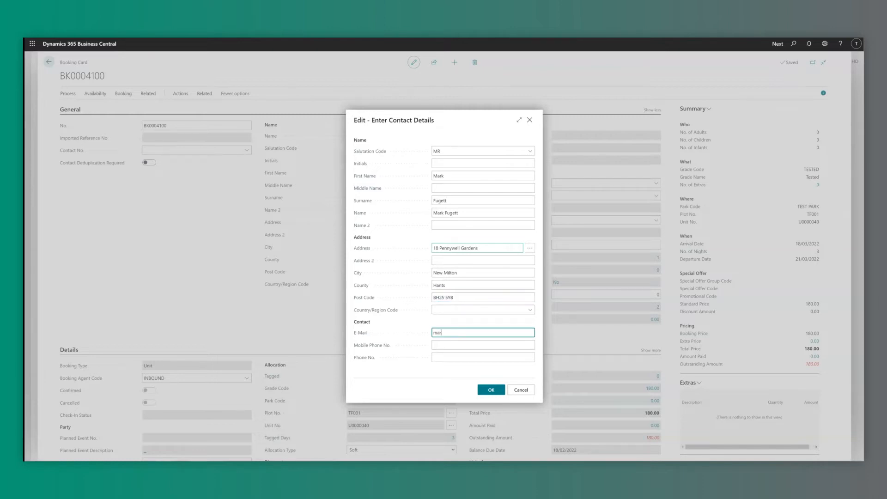
pyautogui.press('Return')
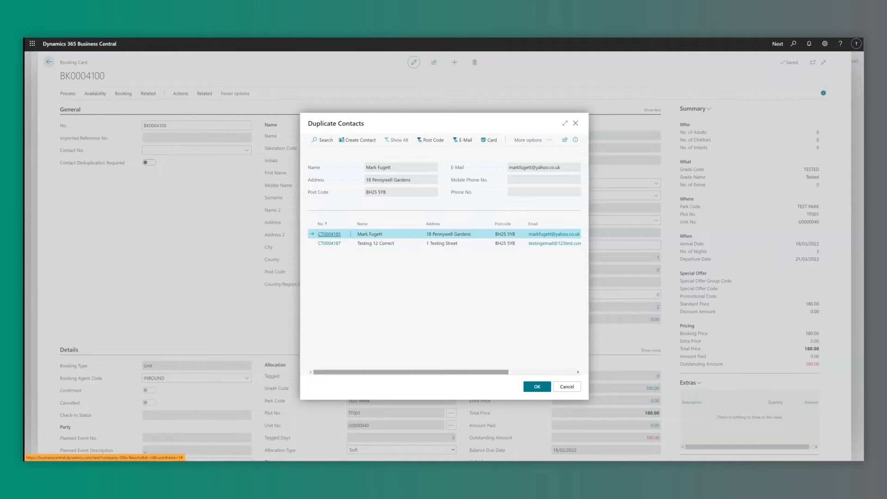
# Keep the first matching contact in Duplicate Contacts and link it to booking BK0004100.
pyautogui.hscroll(5, 444, 239)
pyautogui.hscroll(-5, 443, 238)
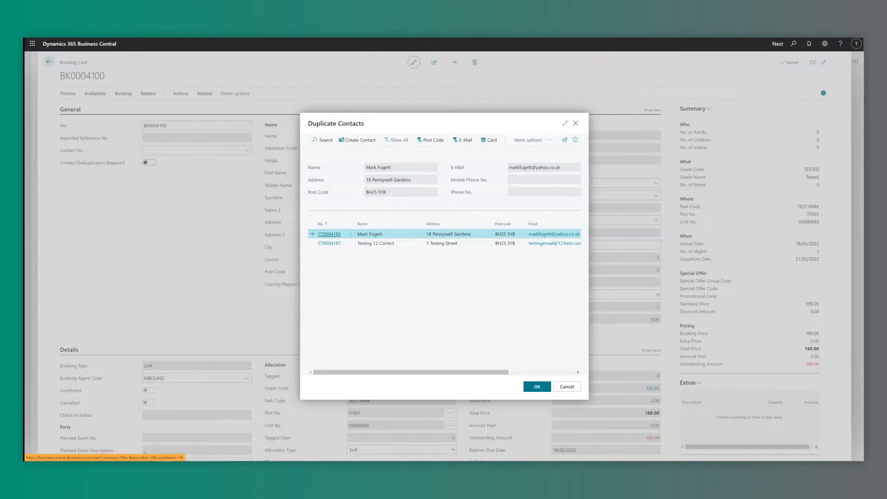
pyautogui.press('Return')
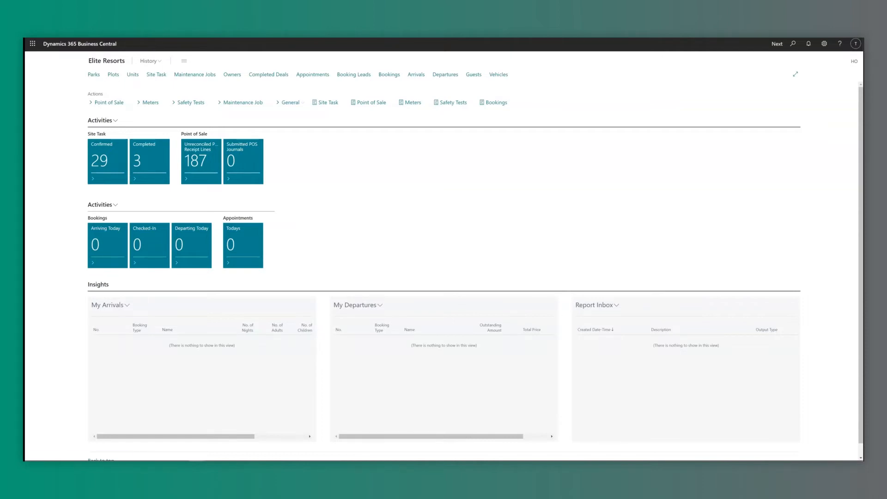
# Switch to the finance Role Center showing payments, approvals and the cash accounts balance.
pyautogui.click(291, 103)
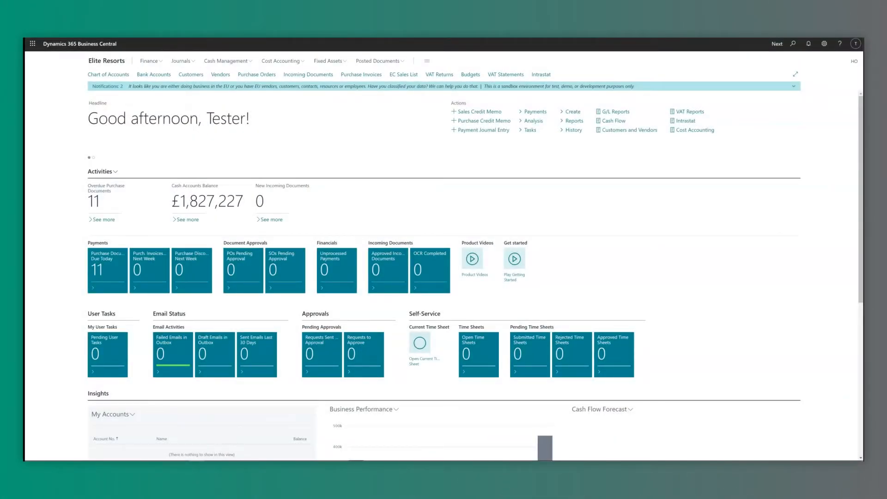
pyautogui.hotkey('alt', 'q')
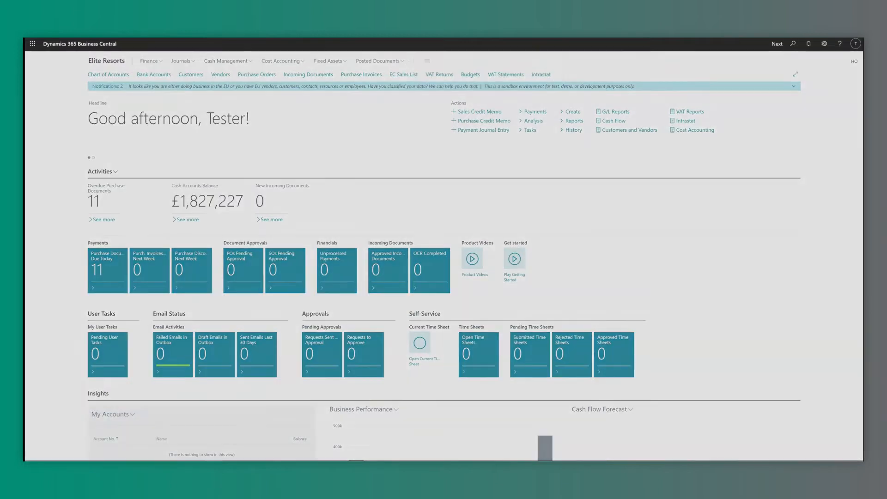
# Start multiple maintenance jobs of type BOILSERV, described 'Boiler Service', reported by HO.
pyautogui.write('multiple job')
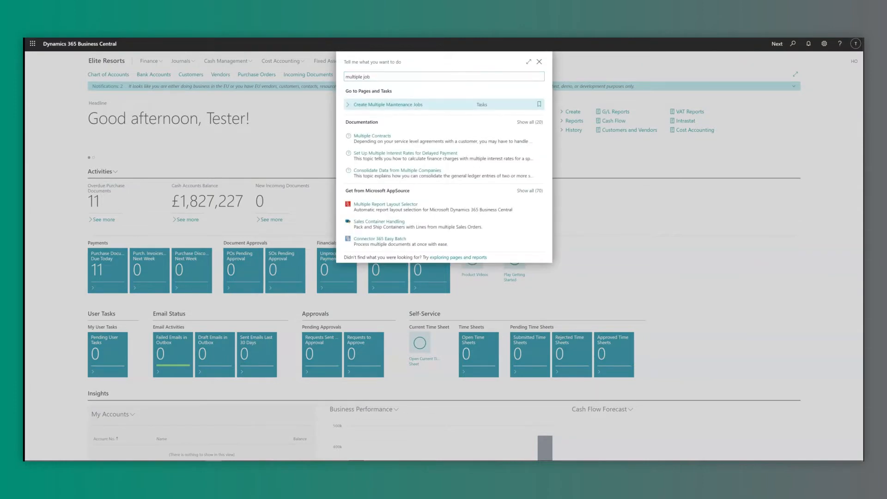
pyautogui.press('Return')
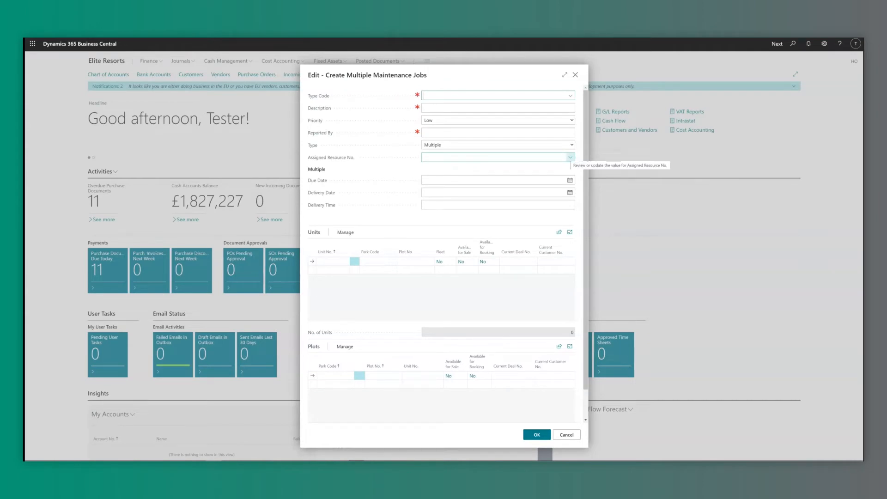
pyautogui.click(570, 95)
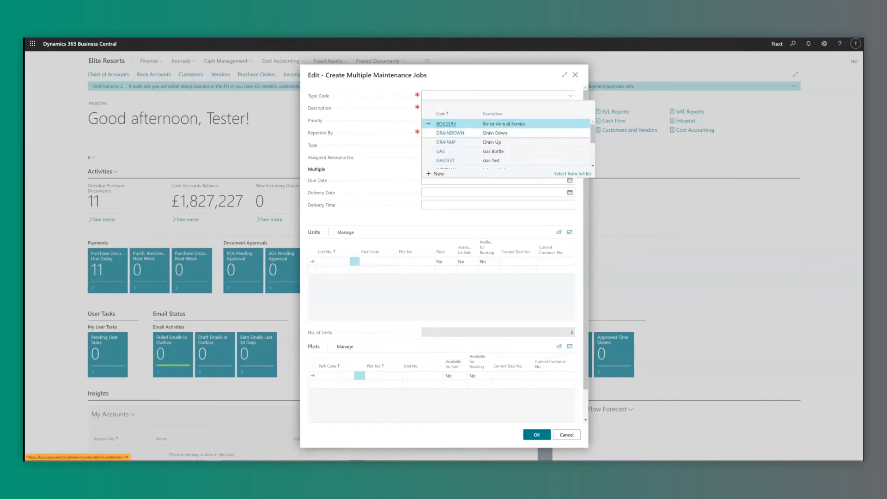
pyautogui.press('Return')
pyautogui.write('Boiler Service')
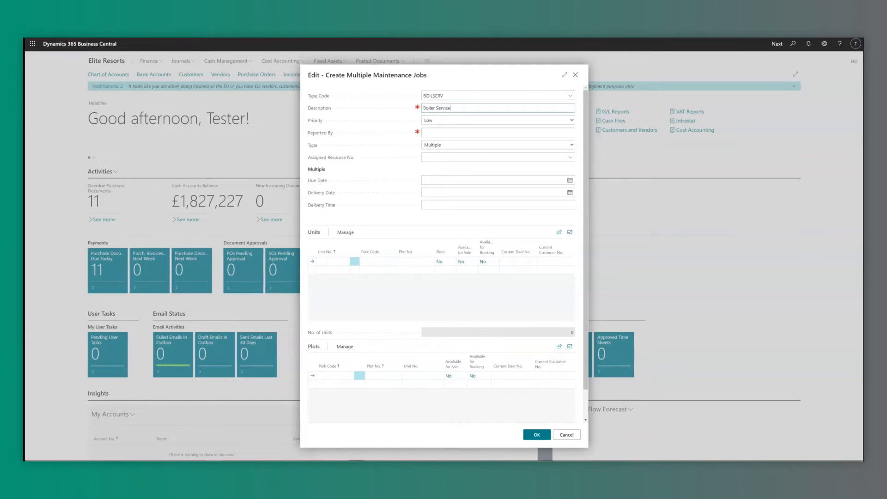
pyautogui.press('Tab')
pyautogui.press('Tab')
pyautogui.write('HO')
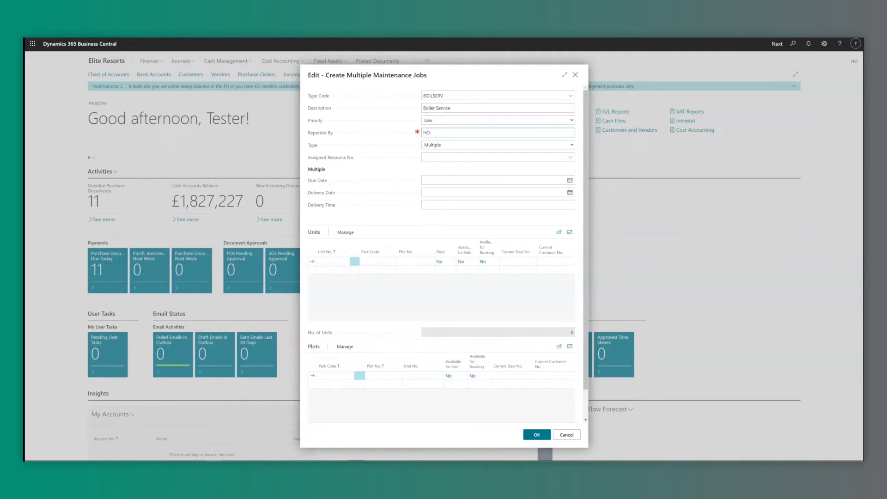
pyautogui.press('Tab')
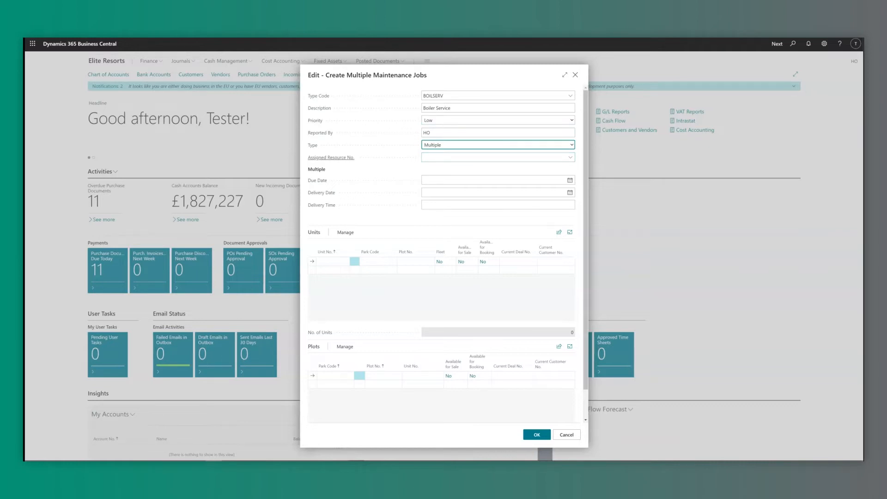
# Assign the jobs to resource R0010 with a due date of 31/03/2022.
pyautogui.click(571, 157)
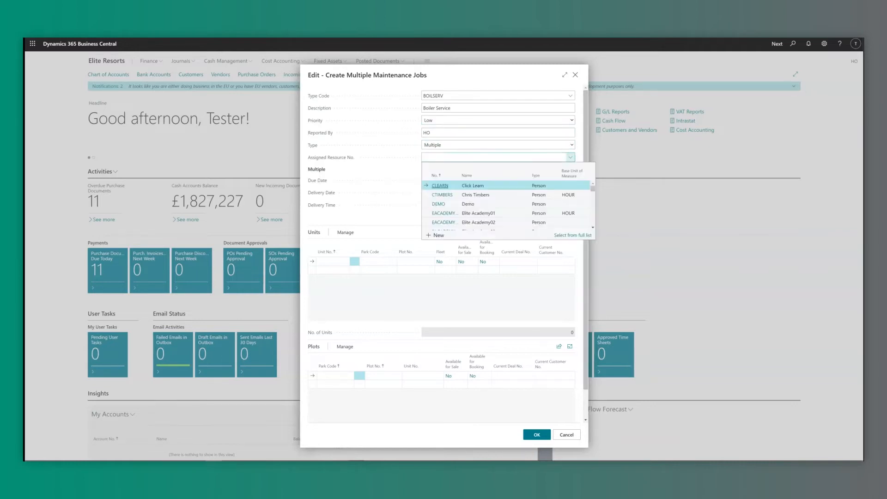
pyautogui.scroll(-5, 508, 204)
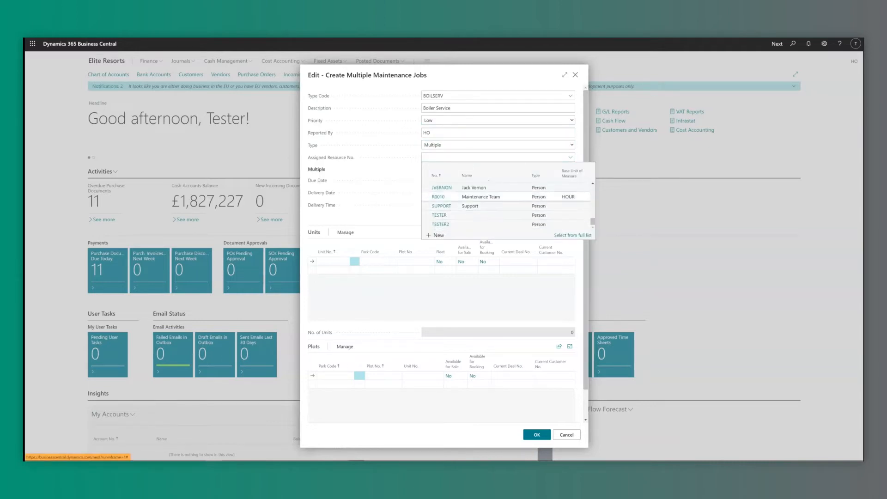
pyautogui.click(480, 197)
pyautogui.click(494, 180)
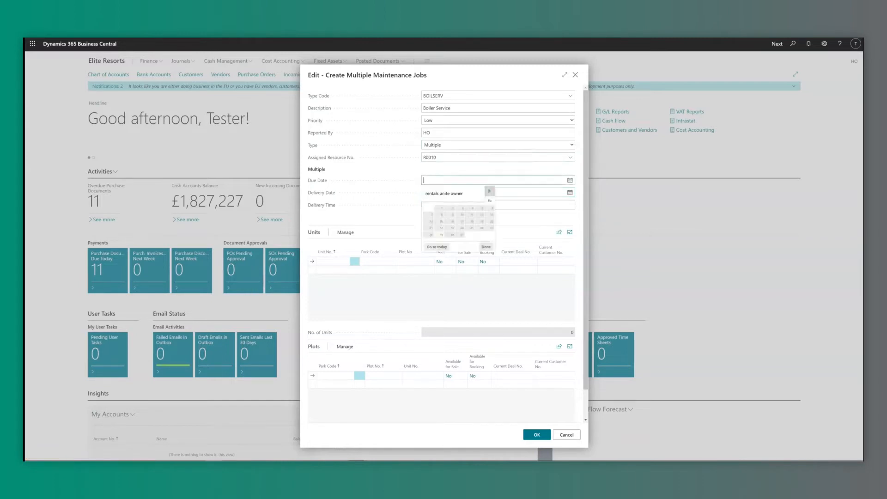
pyautogui.click(462, 235)
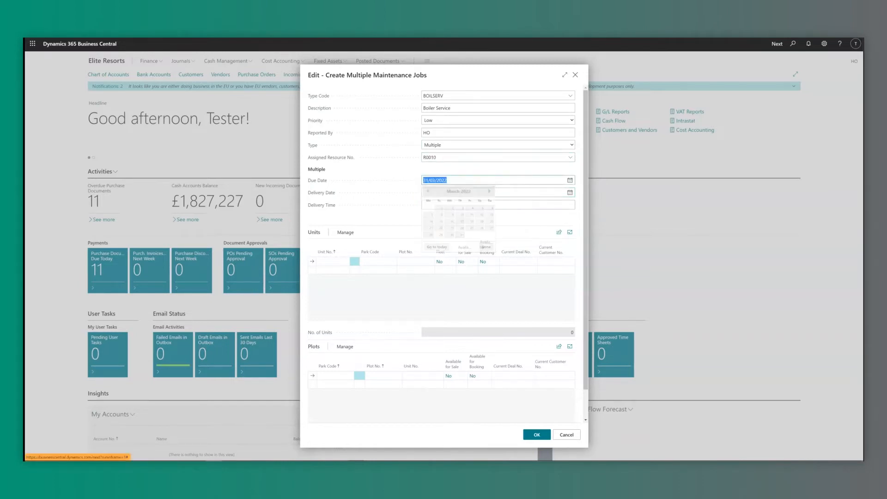
pyautogui.click(481, 157)
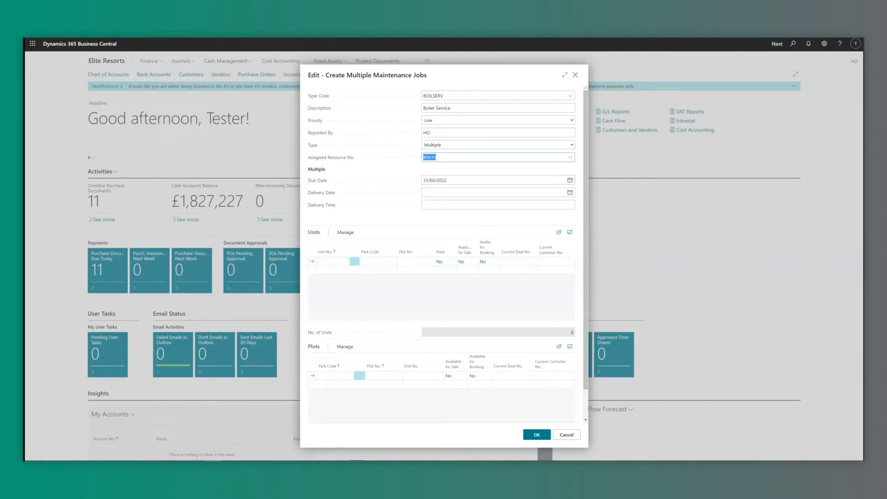
# Add units U0000014 and U0000015 to the maintenance job list.
pyautogui.click(345, 233)
pyautogui.click(331, 246)
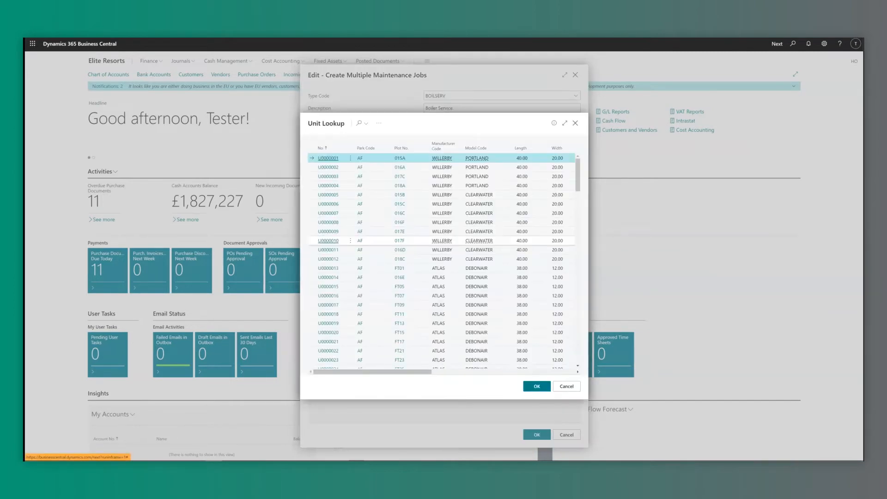
pyautogui.click(365, 277)
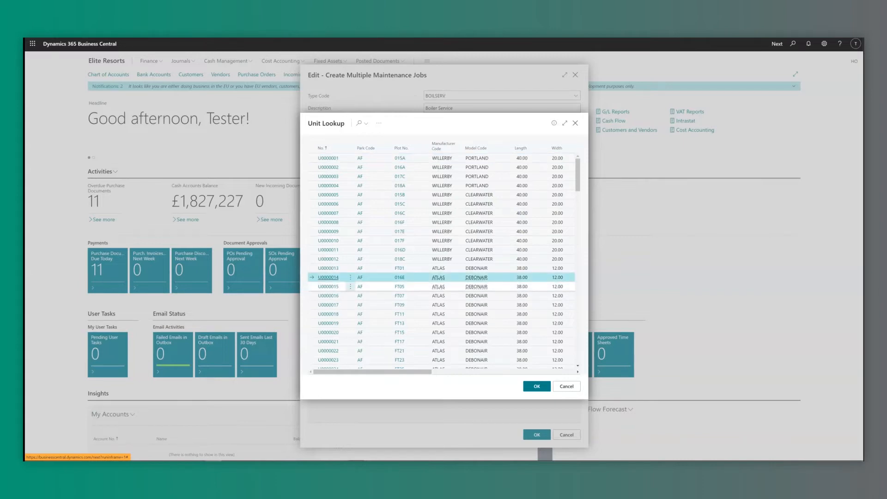
pyautogui.keyDown('shift'); pyautogui.click(365, 286); pyautogui.keyUp('shift')
pyautogui.click(537, 386)
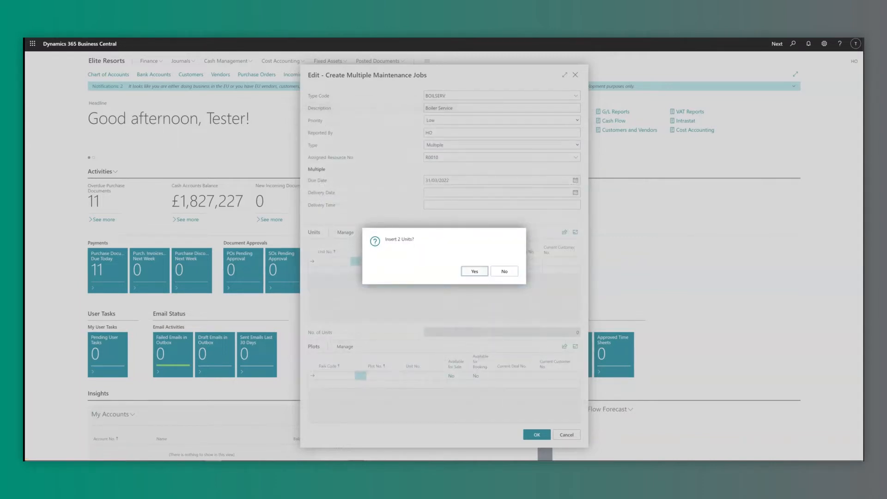
pyautogui.press('Return')
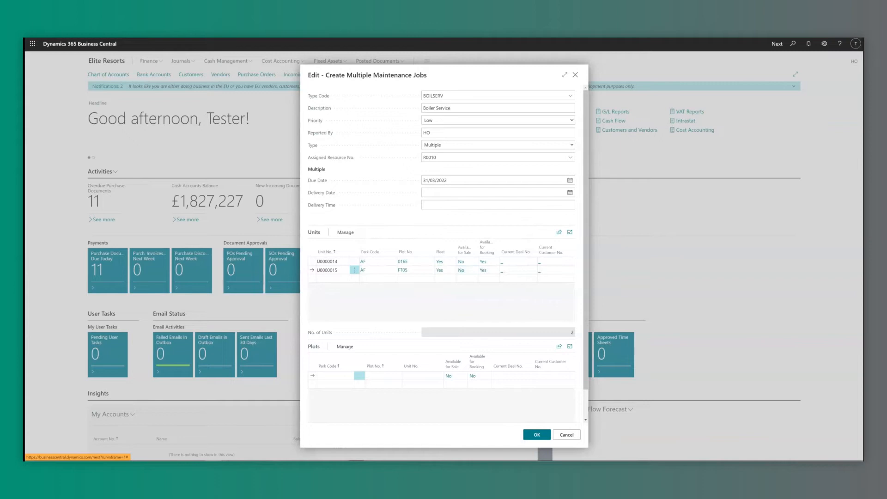
# Create the BOILSERV maintenance jobs for both units and dismiss the confirmation.
pyautogui.click(537, 434)
pyautogui.press('Return')
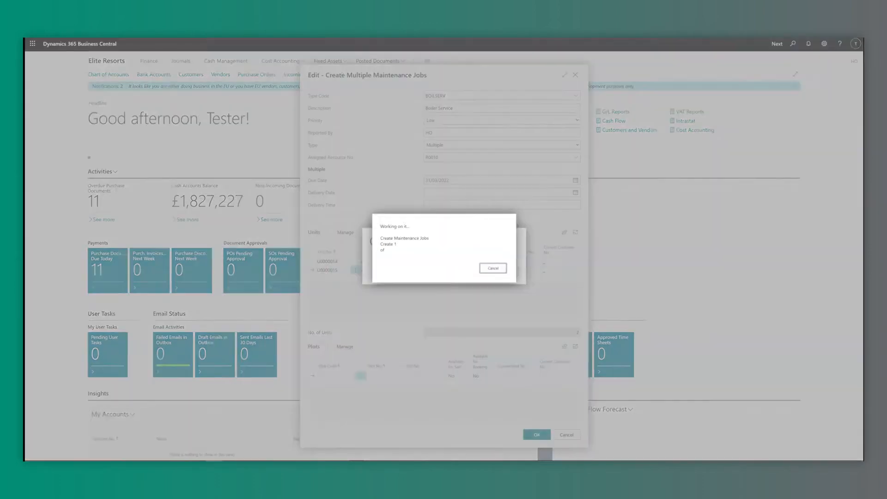
pyautogui.press('Return')
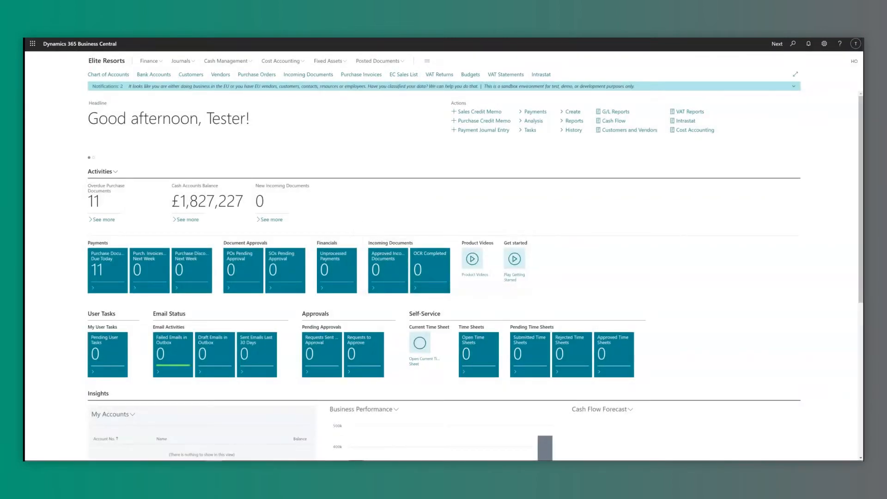
pyautogui.hotkey('alt', 'q')
pyautogui.write('maintenance job')
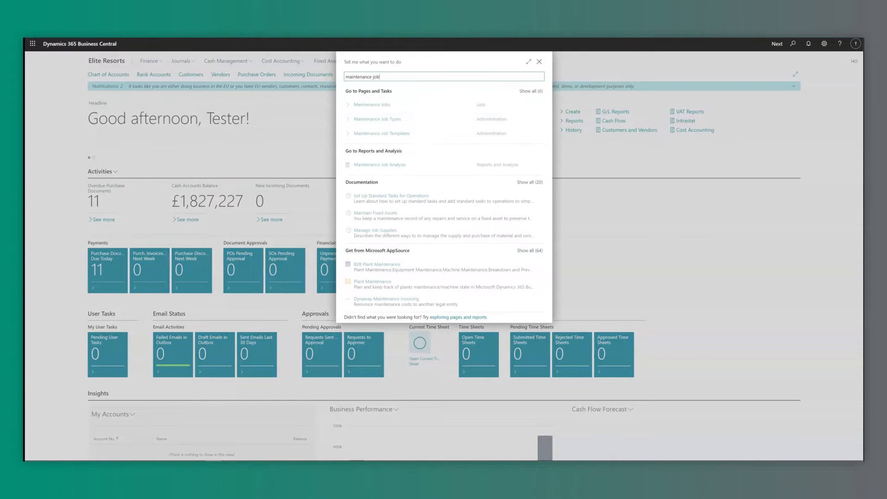
pyautogui.press('Return')
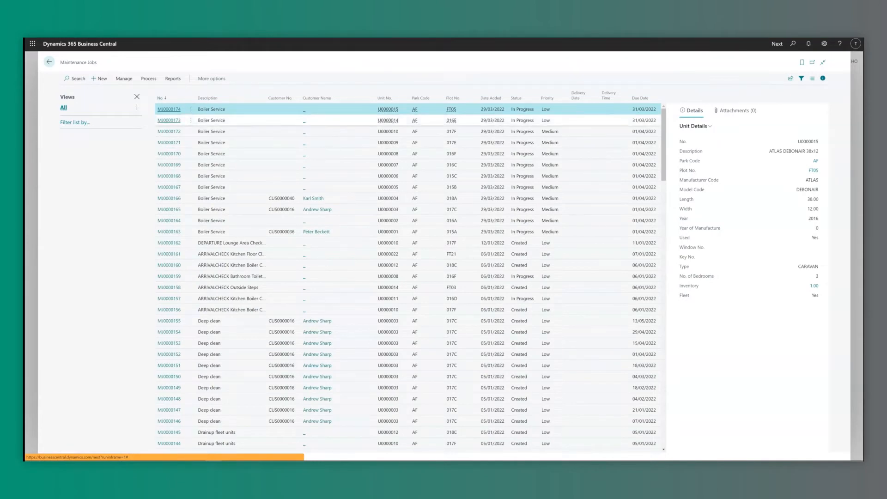
pyautogui.click(169, 109)
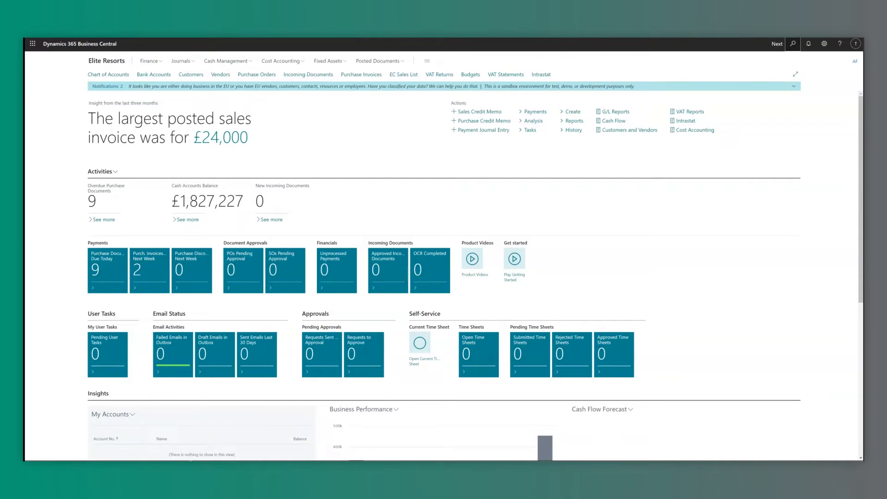
# Open unit U0000054 (WILLERBY BERMUDA 35x12) from the plot-sorted Units list and start Manually Site Unit.
pyautogui.hotkey('alt', 'q')
pyautogui.write('unit')
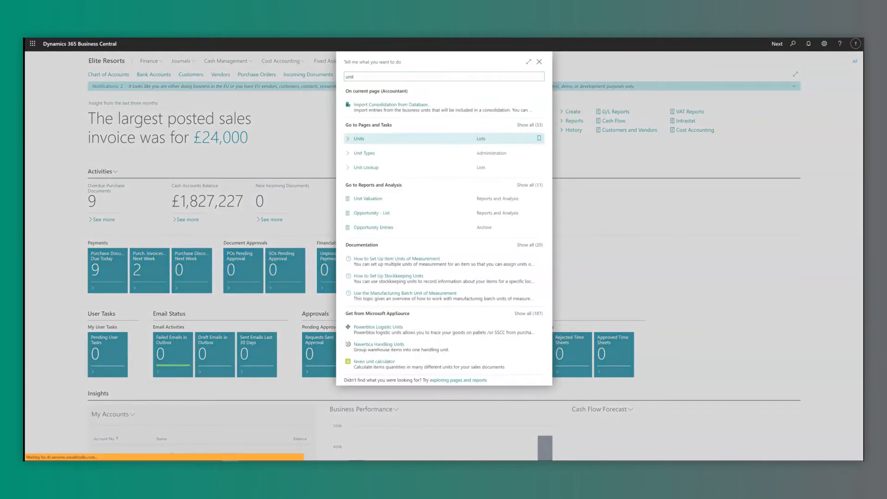
pyautogui.click(366, 140)
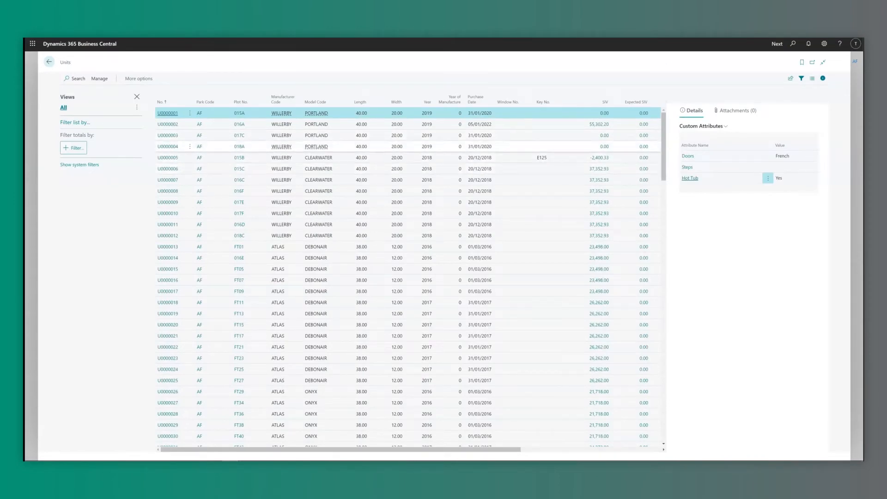
pyautogui.click(241, 101)
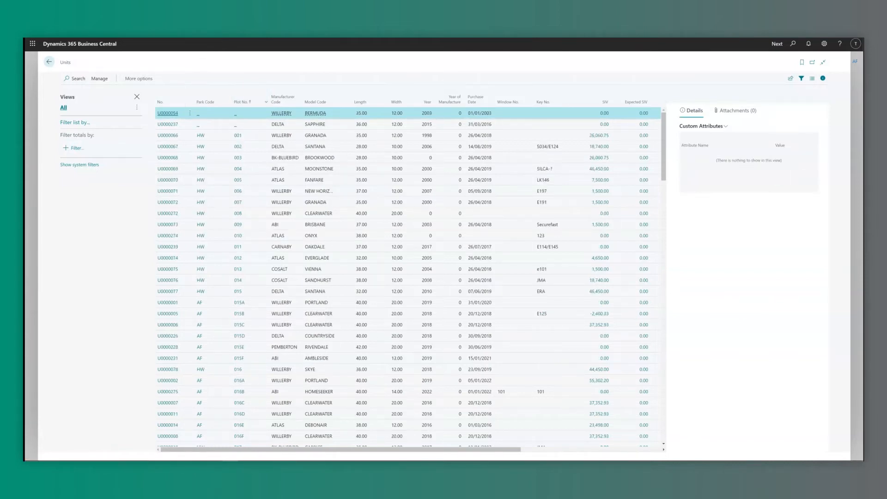
pyautogui.click(168, 113)
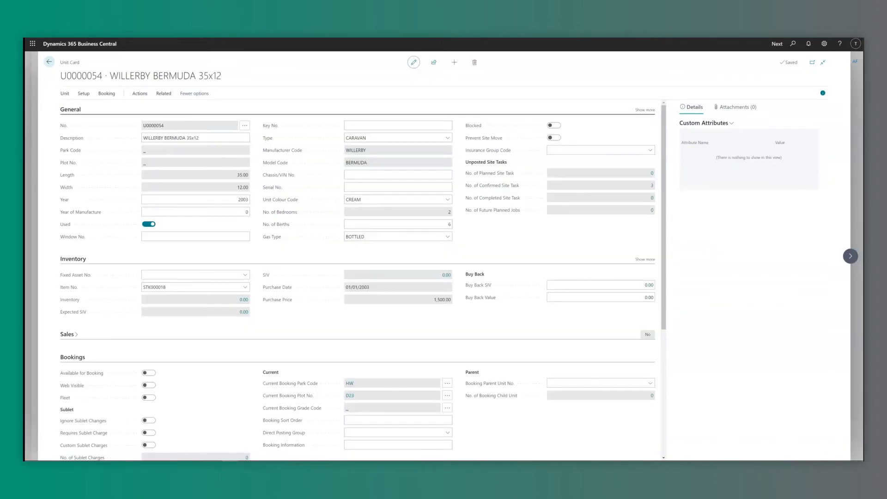
pyautogui.click(140, 94)
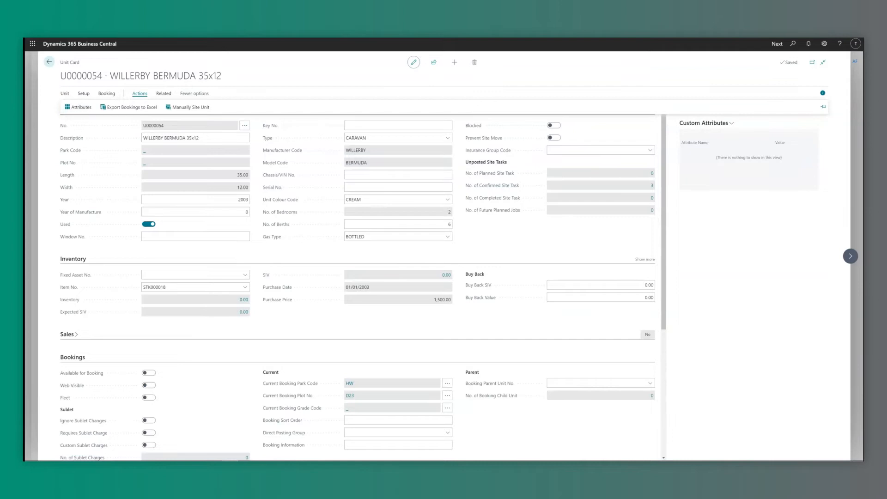
pyautogui.click(208, 109)
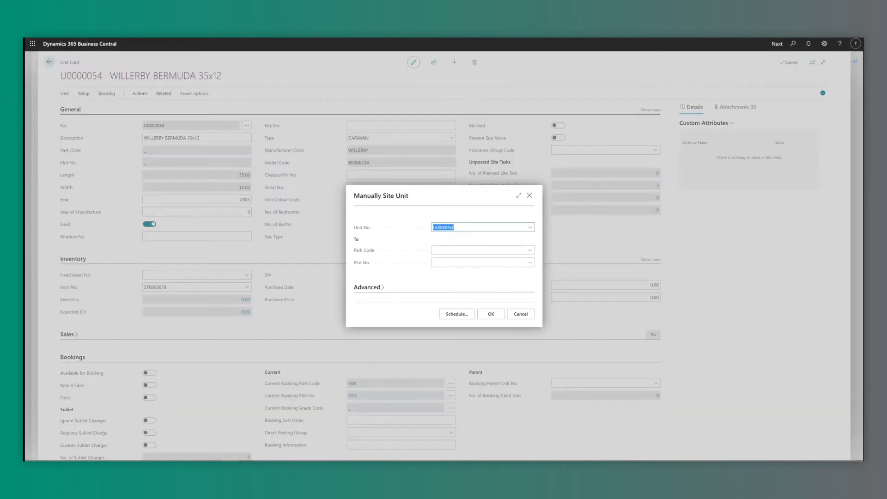
# Open the Park Code list for unit U0000054, then dismiss it without choosing a park.
pyautogui.click(530, 250)
pyautogui.press('Escape')
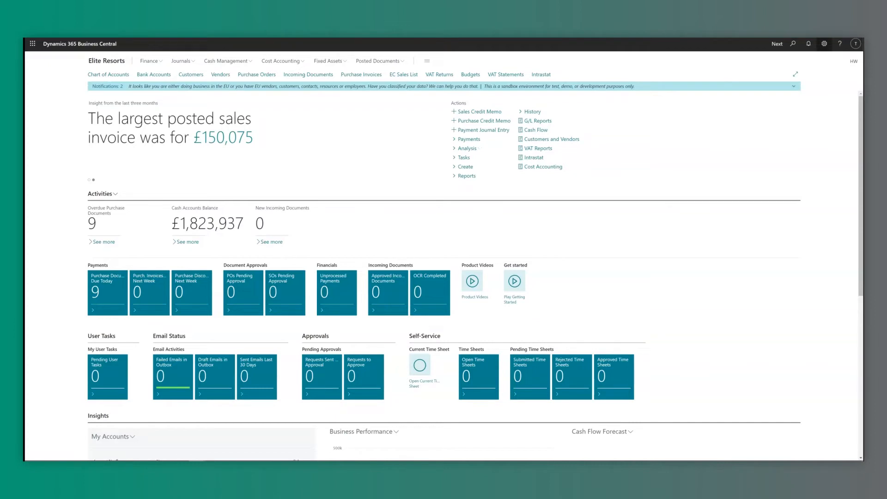
# Pick a new work date in My Settings, then search pages for 'site task'.
pyautogui.click(825, 43)
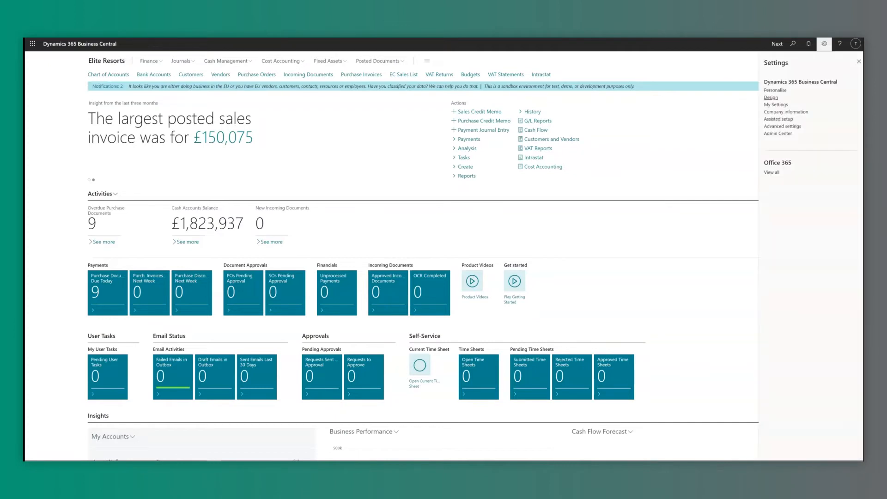
pyautogui.click(777, 105)
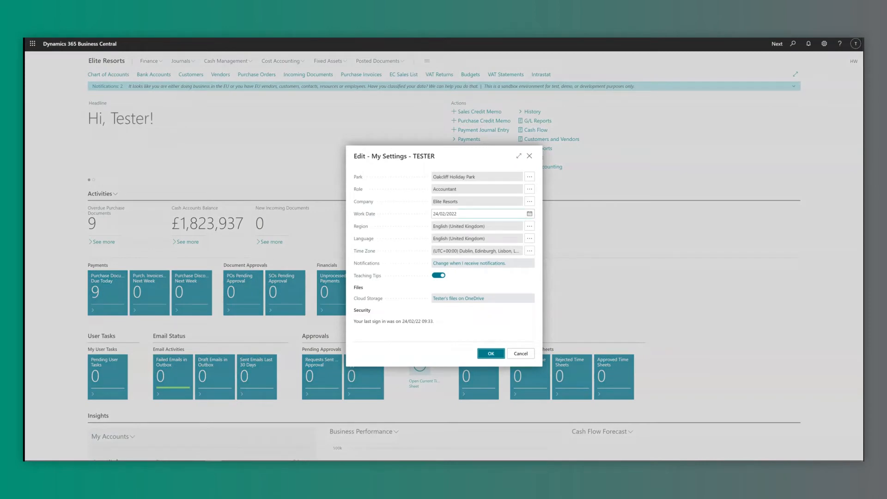
pyautogui.click(530, 213)
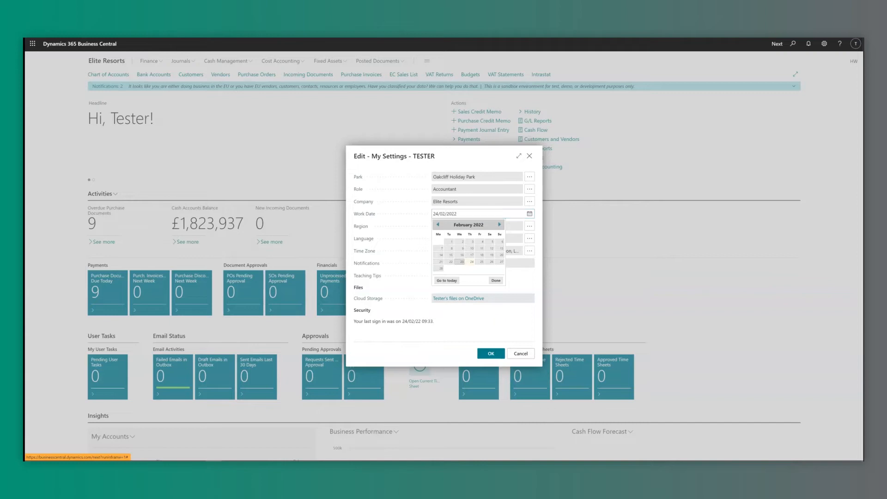
pyautogui.press('Escape')
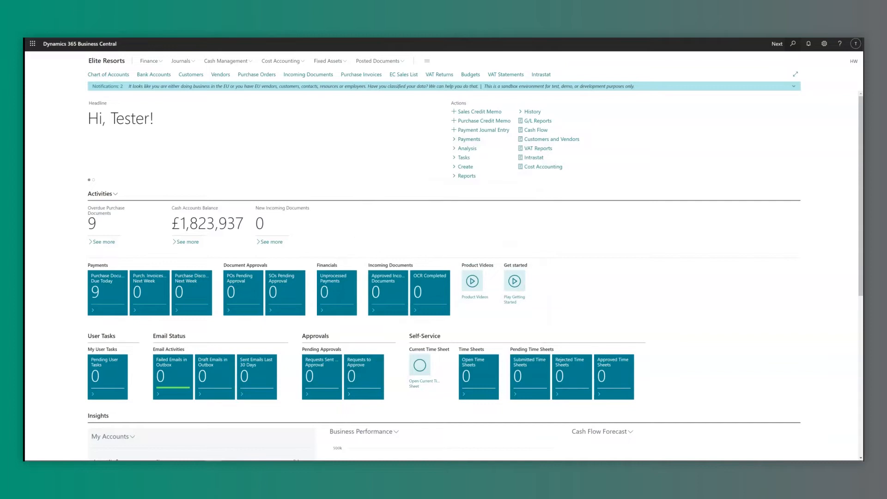
pyautogui.hotkey('alt', 'q')
pyautogui.write('site task')
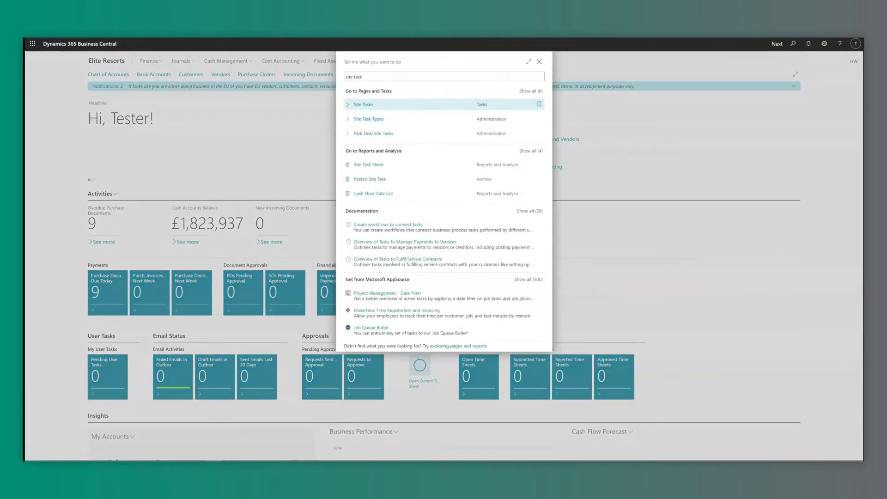
# Post site task ST0000130 for unit U0000014 from the filtered Site Tasks list.
pyautogui.press('Return')
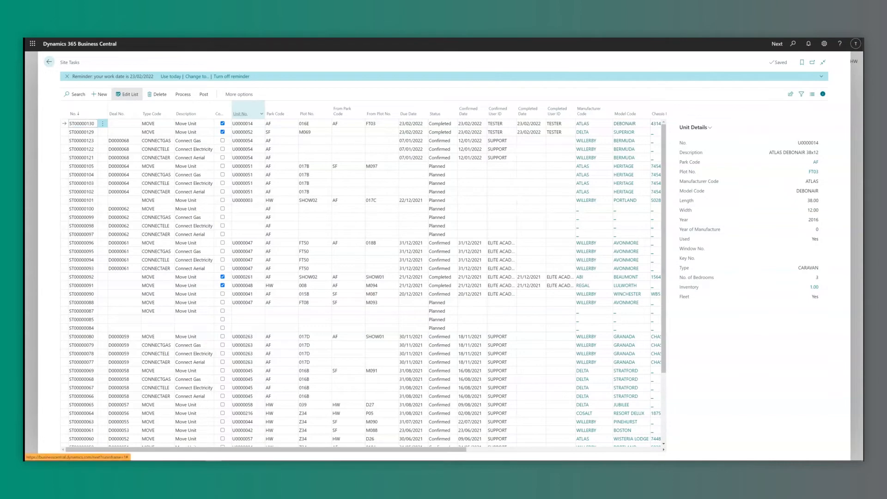
pyautogui.click(261, 114)
pyautogui.click(240, 166)
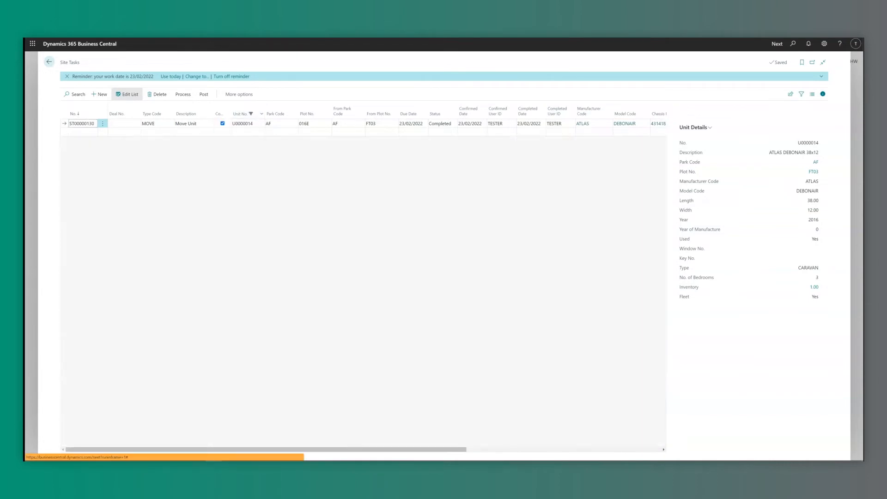
pyautogui.click(204, 94)
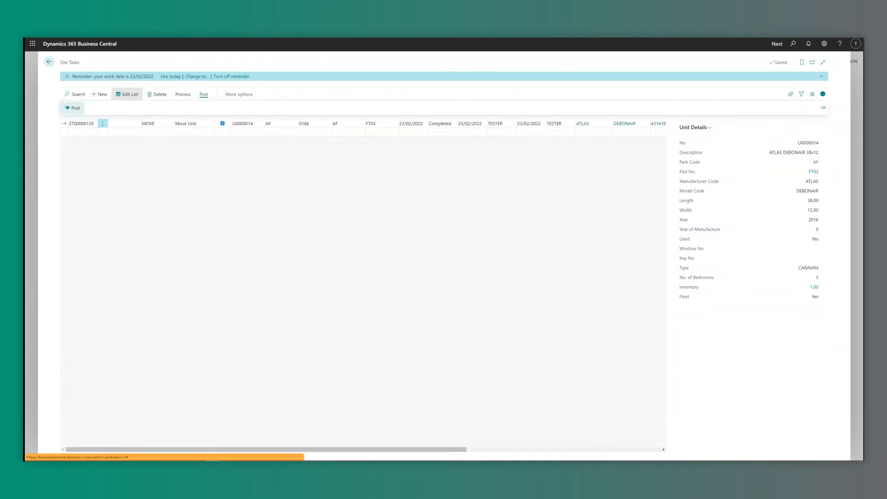
pyautogui.click(74, 108)
pyautogui.click(473, 271)
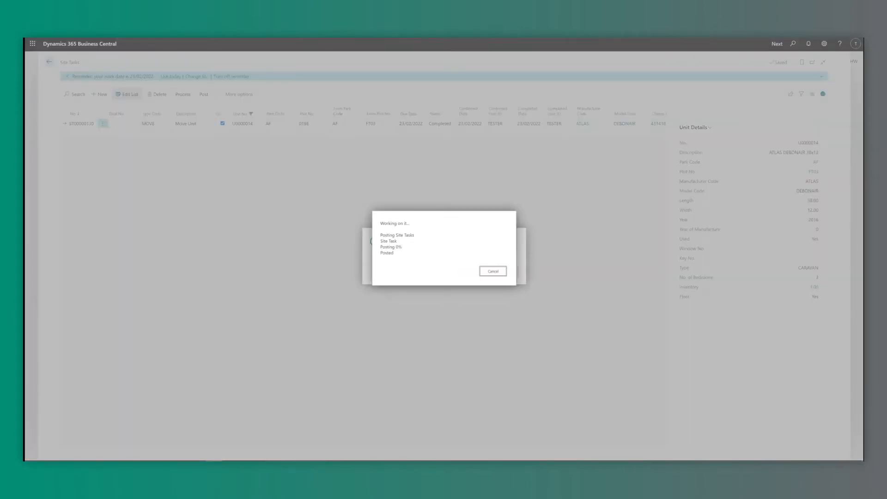
pyautogui.press('Return')
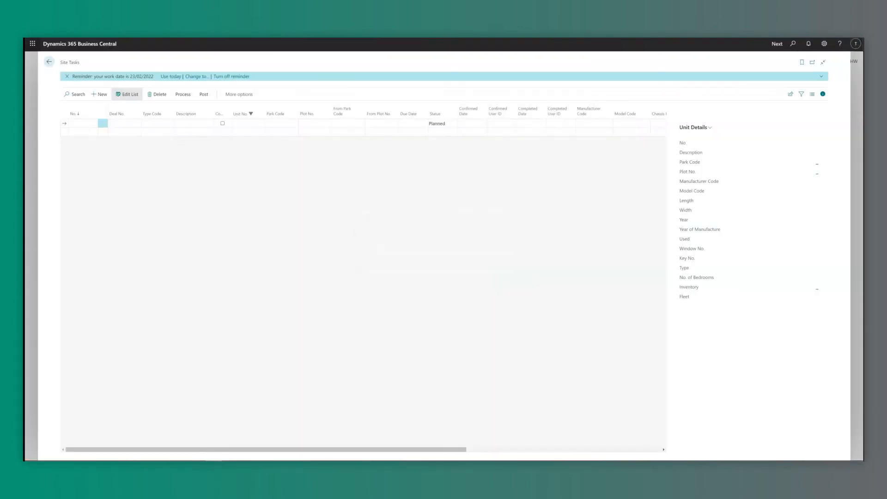
# Close the Site Tasks list and search pages for 'posted sote'.
pyautogui.press('Escape')
pyautogui.hotkey('alt', 'q')
pyautogui.write('posted ')
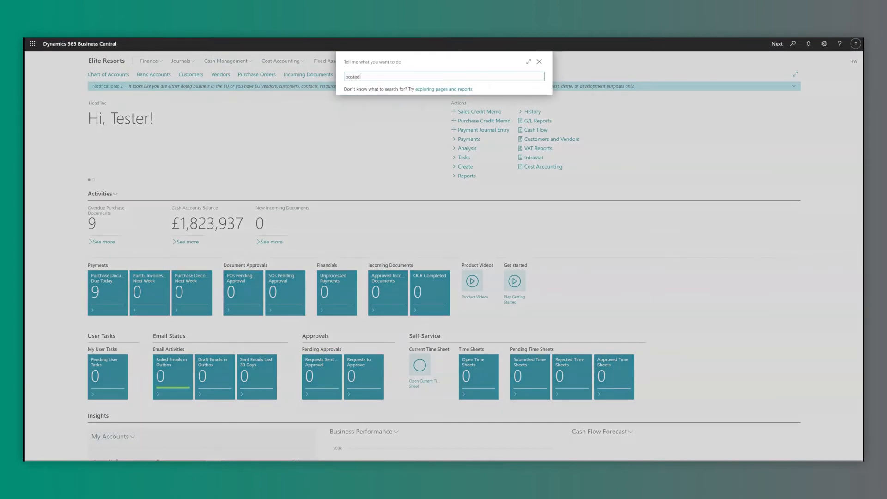
pyautogui.write('sote')
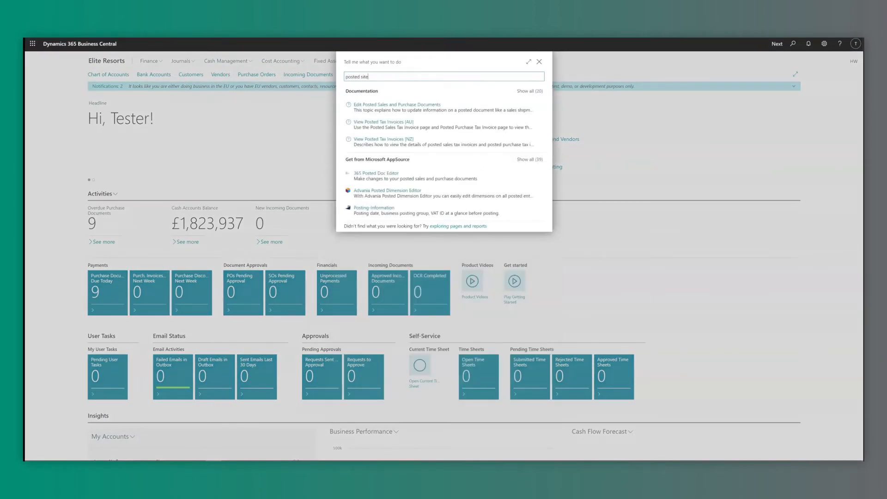
# Open the Posted Site Task list and scroll across its columns.
pyautogui.press('Return')
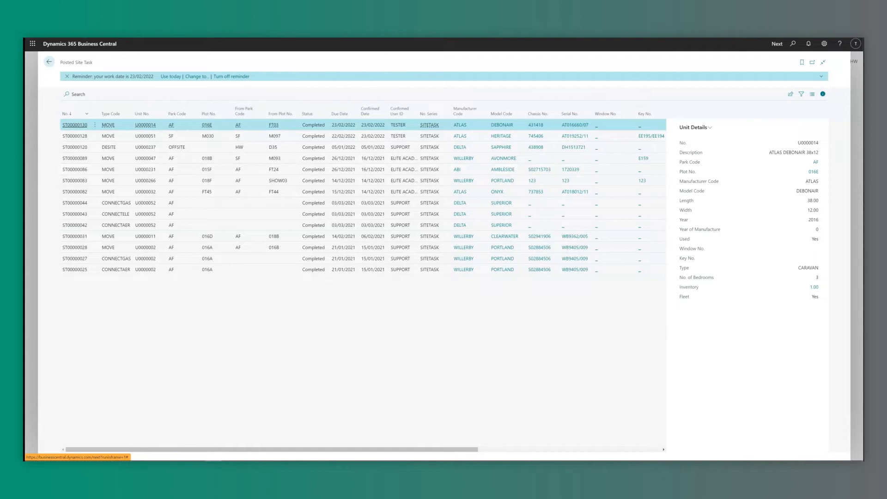
pyautogui.hscroll(4, 362, 194)
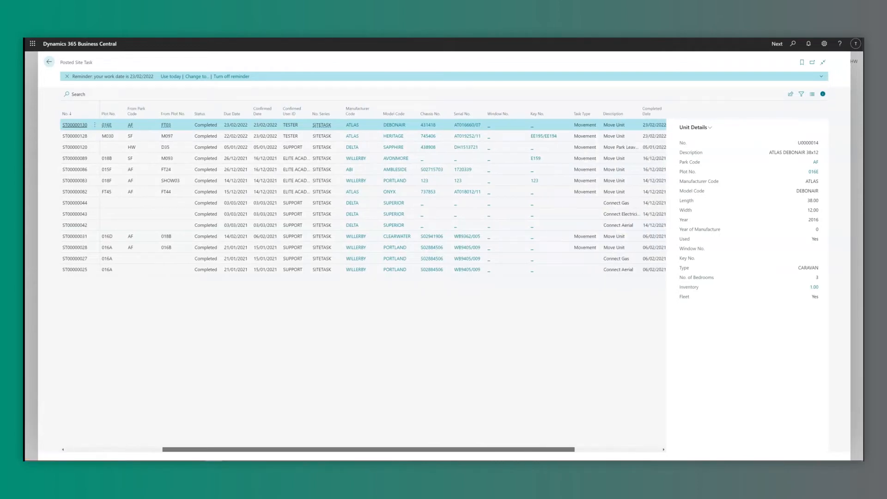
pyautogui.hscroll(2, 363, 194)
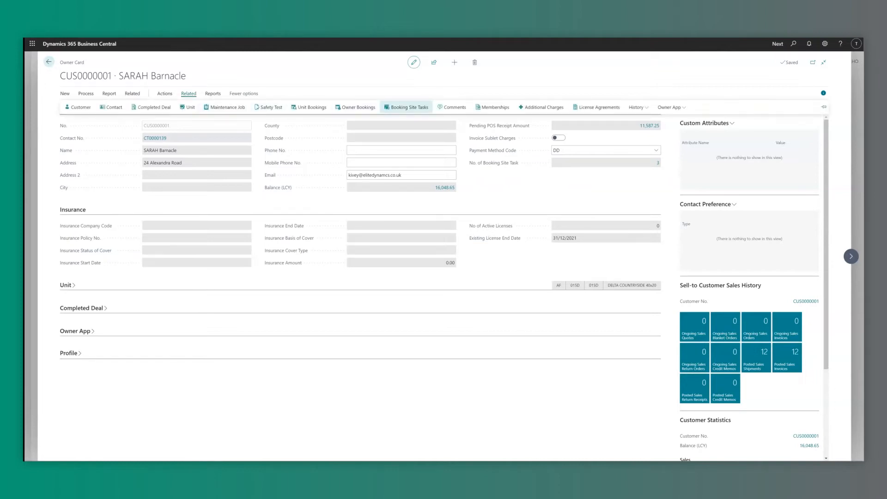
# Review the owner's booking site tasks CONNECTGAS, TOW OFF and TOW ON, starting a fourth line without a type.
pyautogui.click(406, 107)
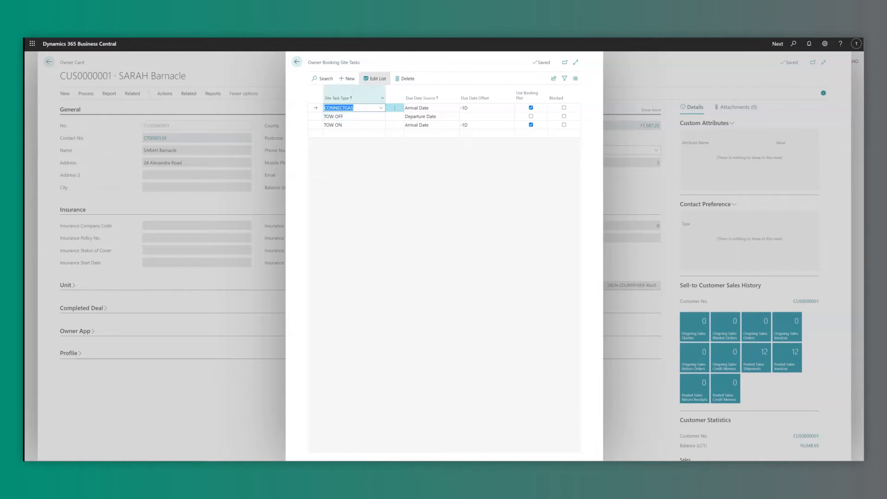
pyautogui.click(353, 125)
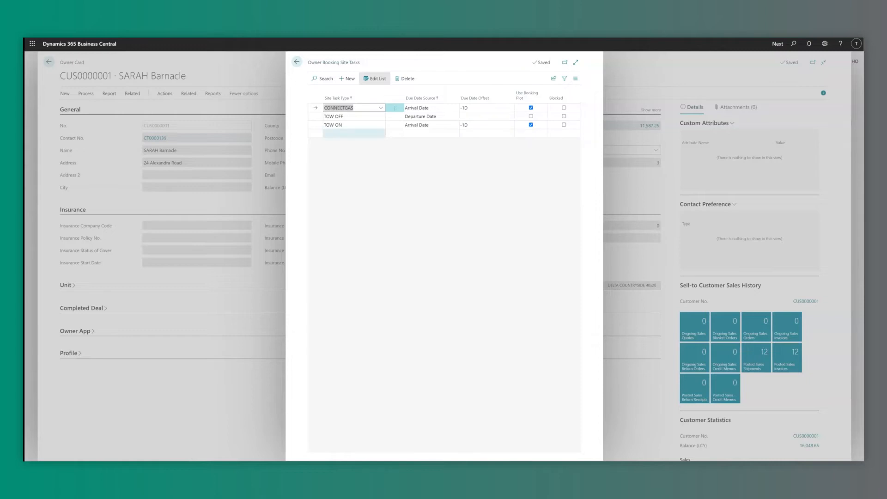
pyautogui.click(354, 134)
pyautogui.click(380, 133)
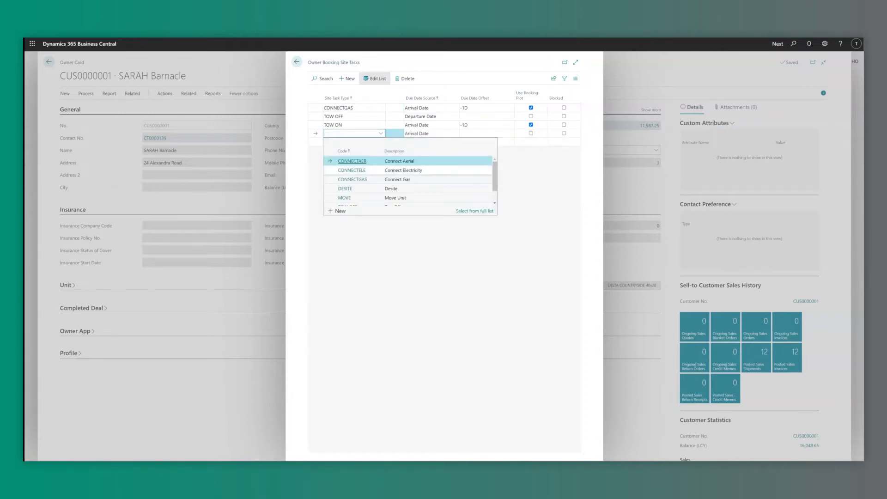
pyautogui.press('Escape')
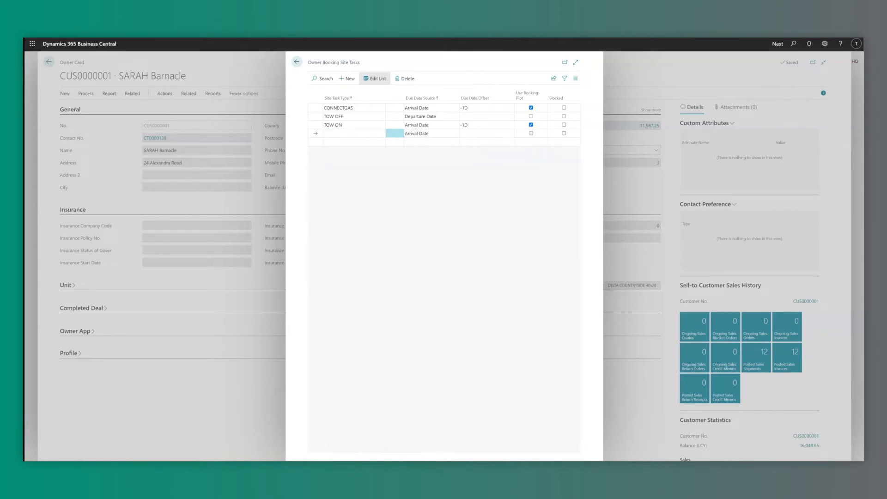
pyautogui.press('Escape')
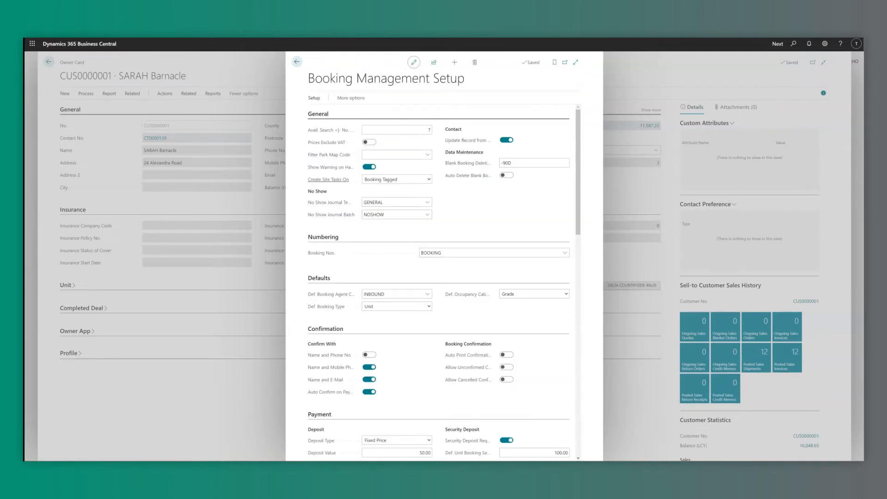
# Choose the booking event that triggers site tasks in Create Site Tasks On.
pyautogui.moveTo(328, 179)
pyautogui.click(397, 180)
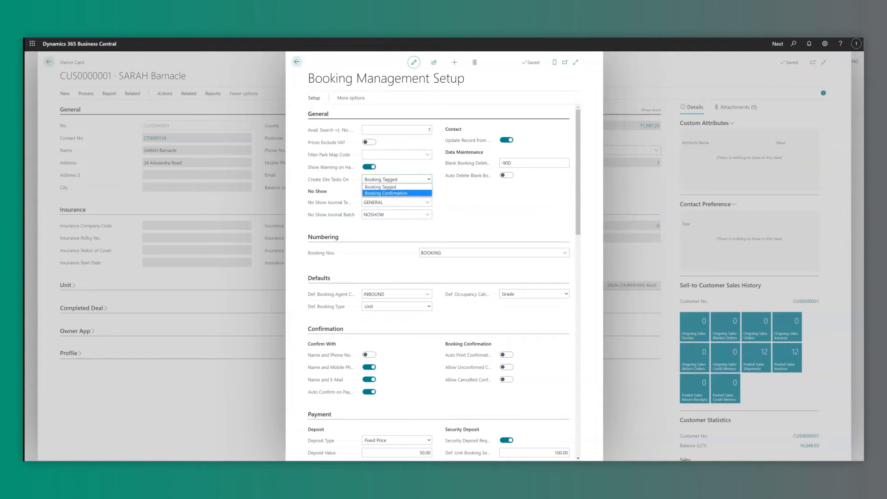
pyautogui.click(396, 193)
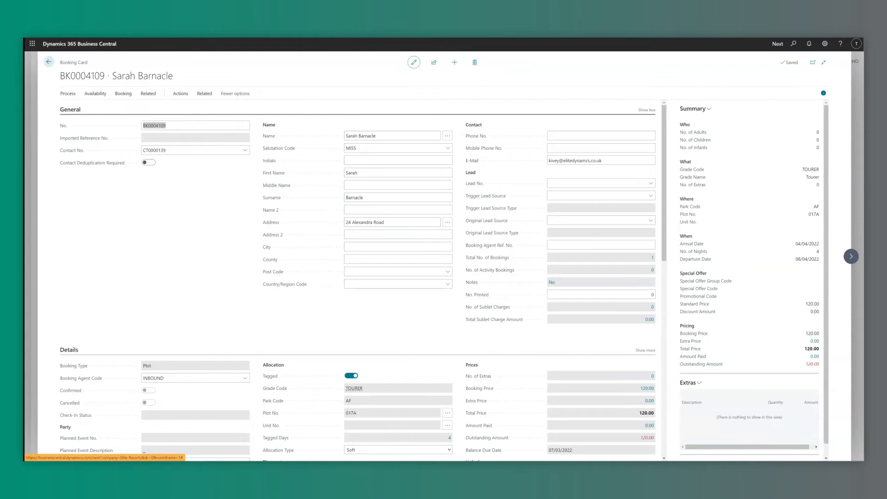
# View the Site Tasks linked to the booking from its Related menu.
pyautogui.click(195, 150)
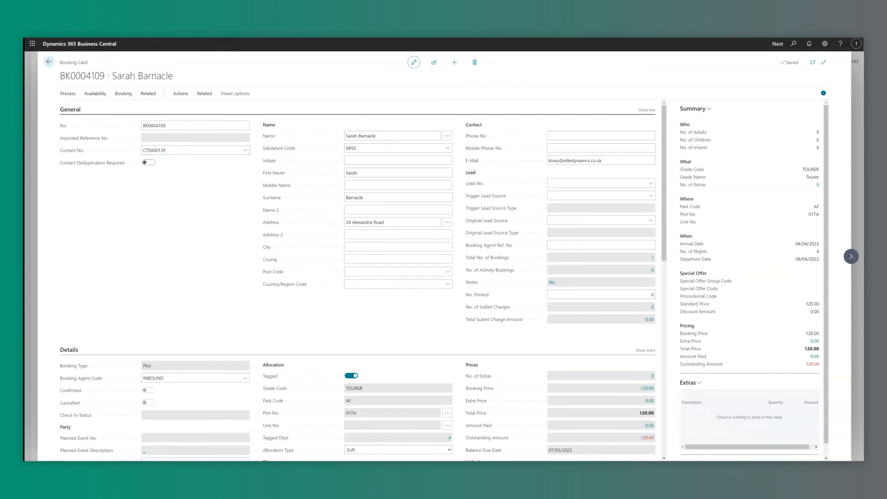
pyautogui.click(204, 93)
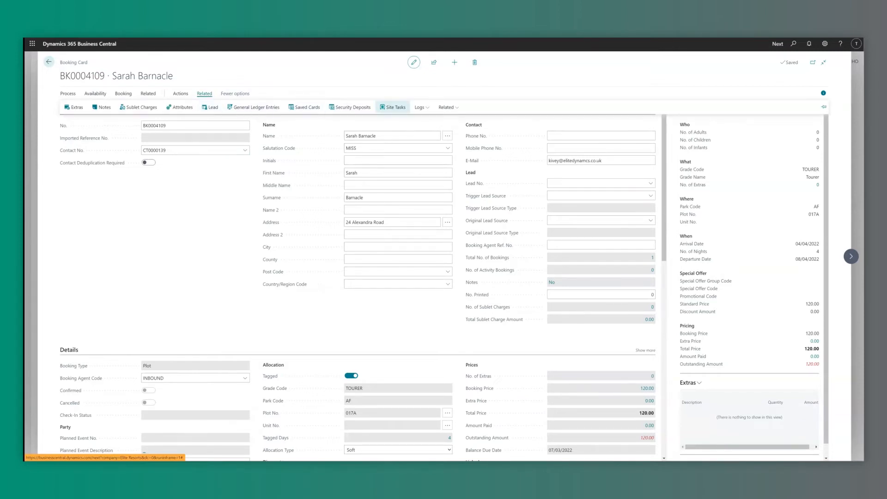
pyautogui.click(393, 107)
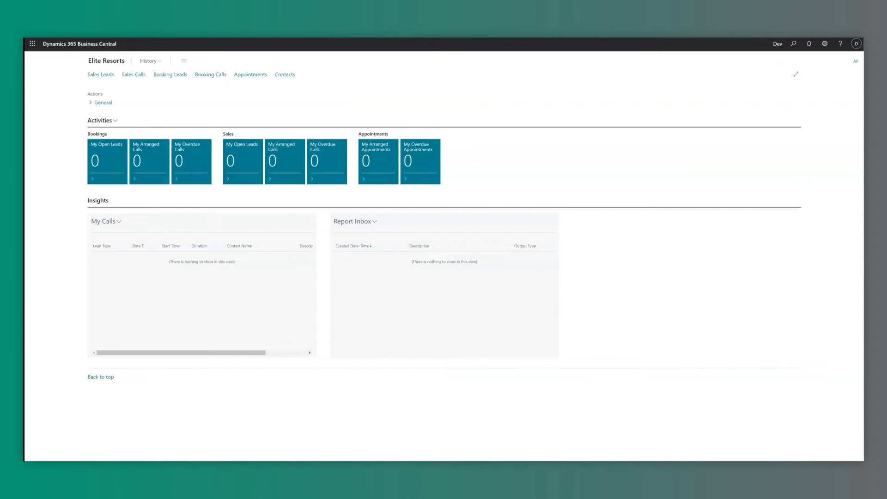
# Search for 'Hoseasons park' and open the Hoseasons Park Prices page.
pyautogui.hotkey('alt', 'q')
pyautogui.write('Hoseasons park')
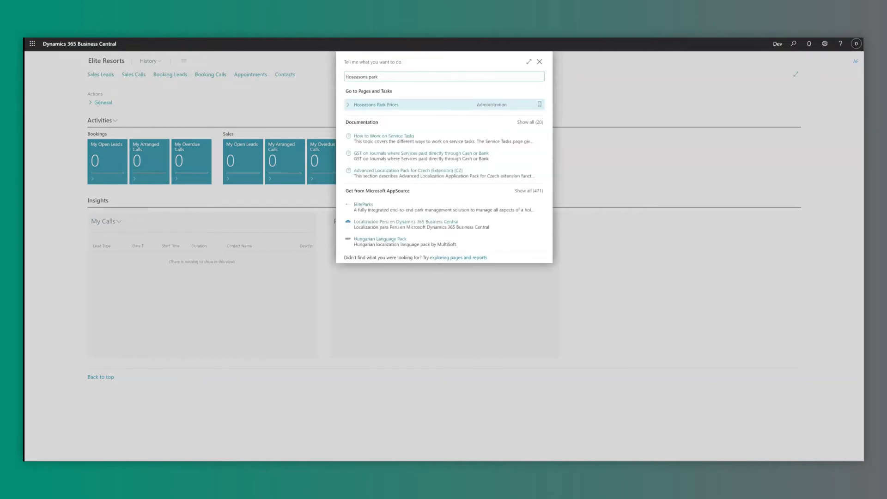
pyautogui.press('Return')
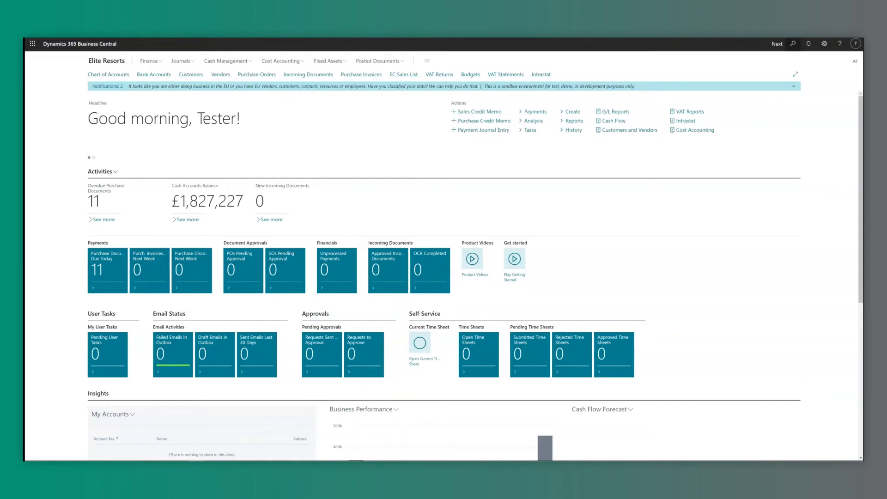
# Search 'hoseason plo' and open the Hoseasons Plot Mappings page.
pyautogui.hotkey('alt', 'q')
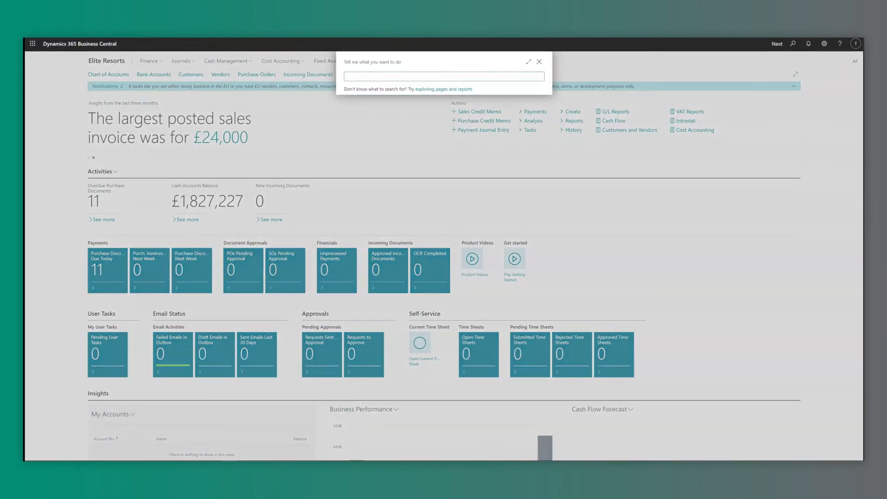
pyautogui.write('hoseason plo')
pyautogui.press('Return')
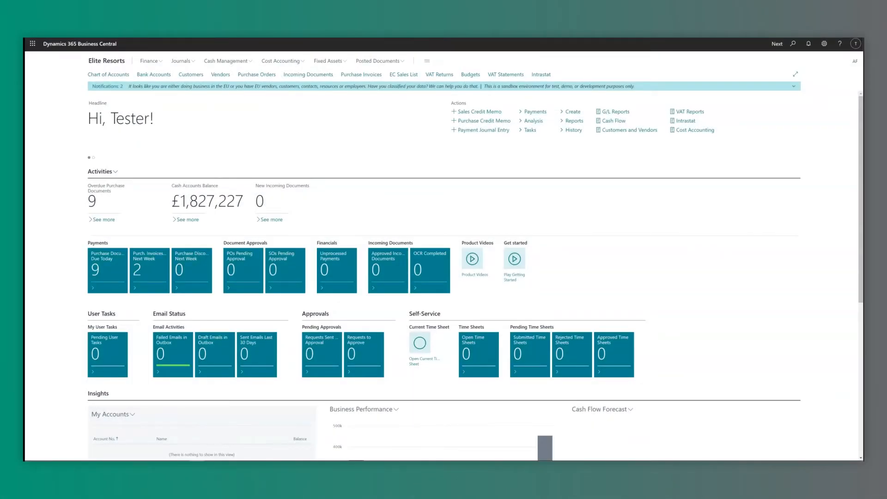
# Search 'play it green' and open the Play It Green Setup page.
pyautogui.click(793, 43)
pyautogui.write('play it green')
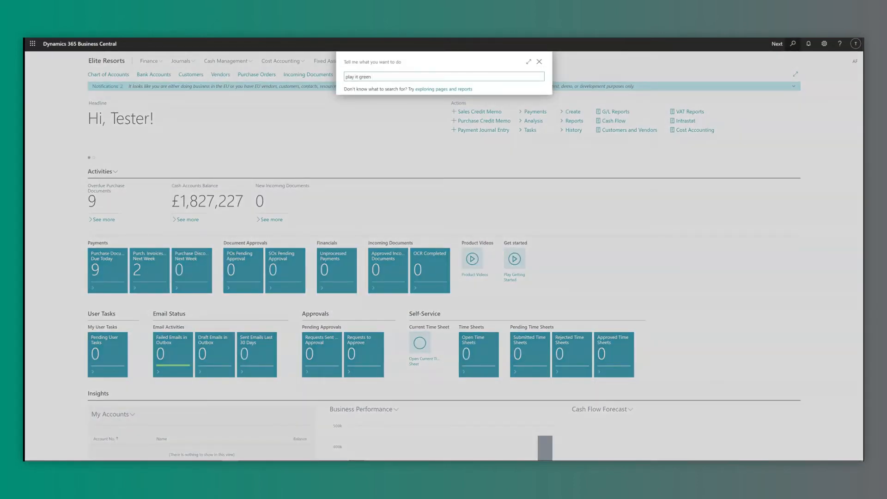
pyautogui.press('Return')
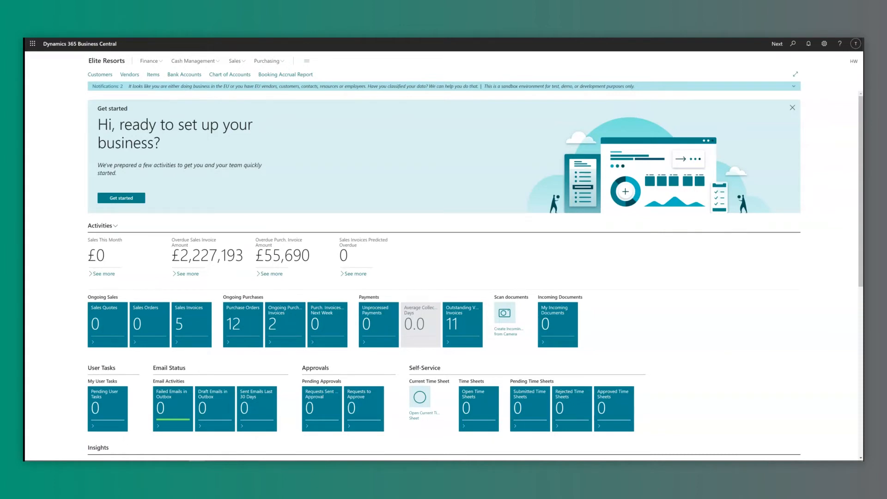
pyautogui.hotkey('alt', 'q')
# Open Rentals United Entity Mappings and show the 33 full stay prices for property 1001.
pyautogui.write('rentals united map')
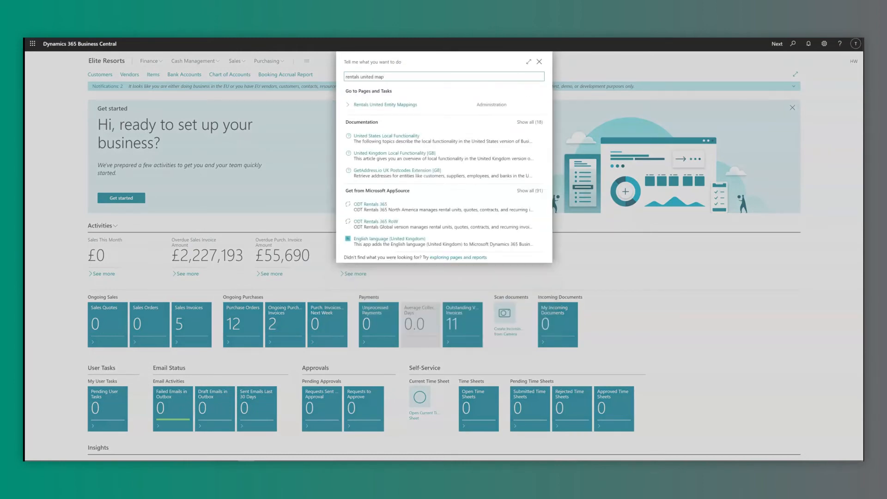
pyautogui.press('Return')
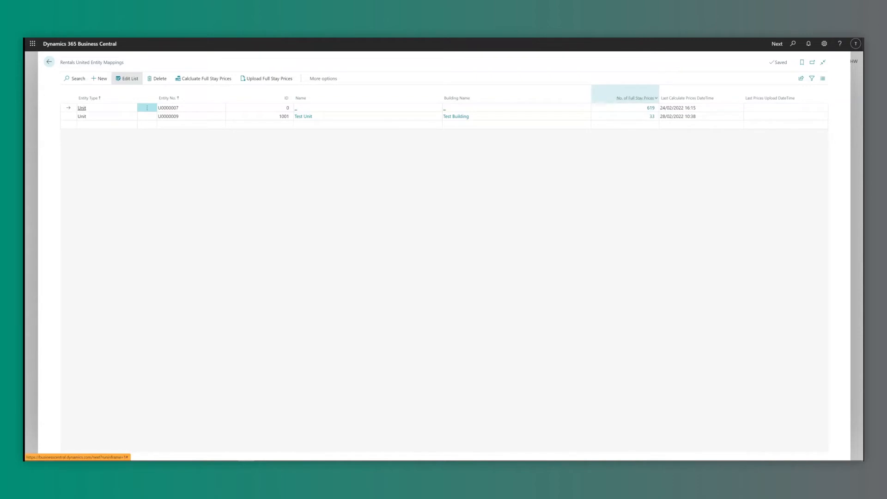
pyautogui.click(653, 117)
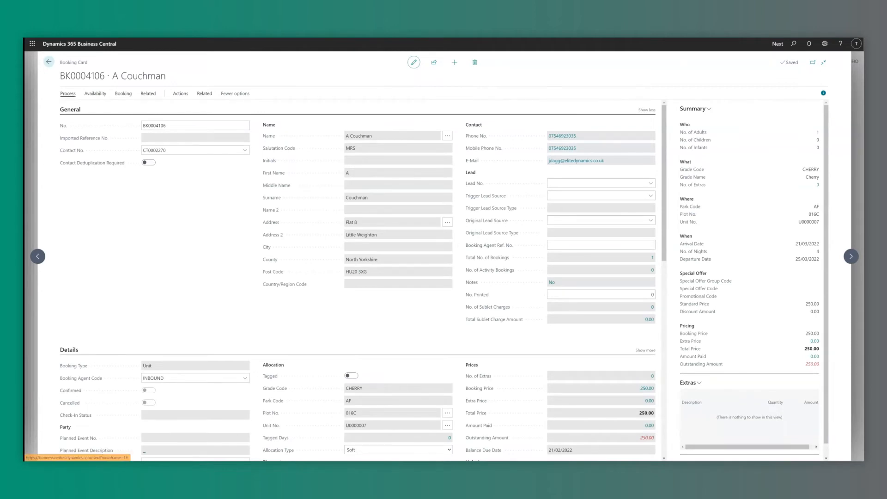
# Receive the 250.00 outstanding at Point Of Sale, paying 250 by SAGEPAY after entering the PIN.
pyautogui.click(68, 93)
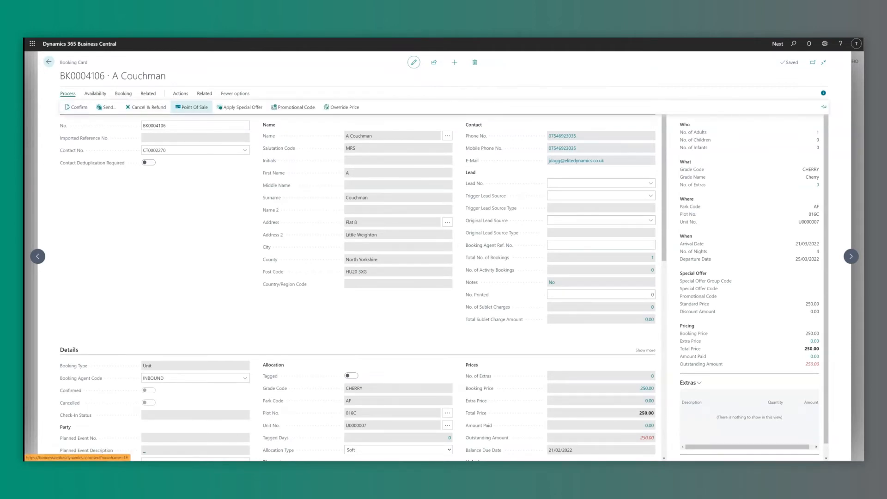
pyautogui.click(191, 107)
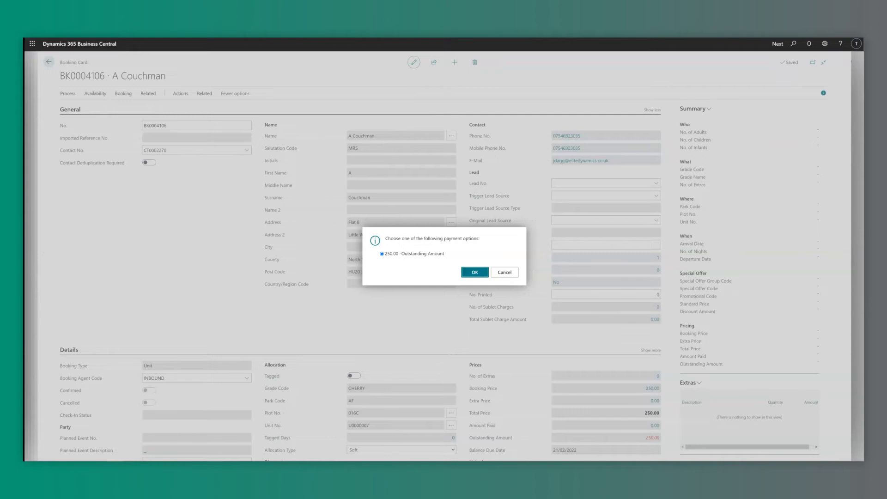
pyautogui.press('Return')
pyautogui.click(485, 332)
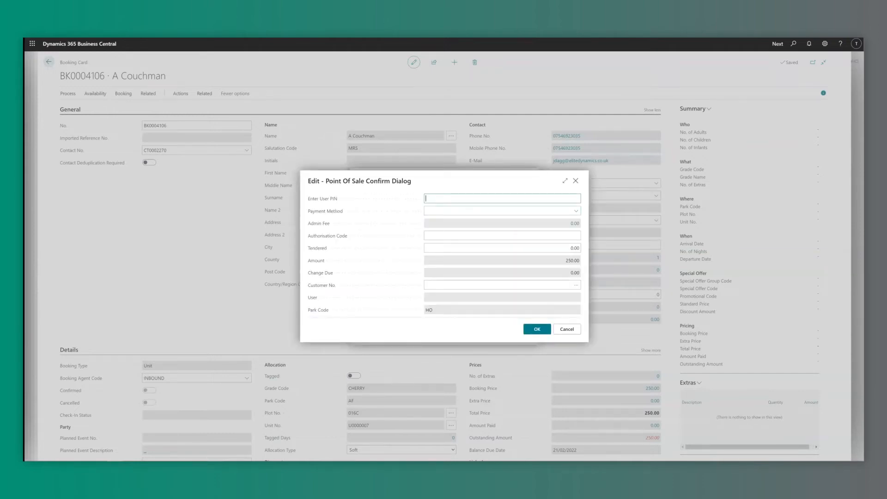
pyautogui.write('••••••••••')
pyautogui.press('Tab')
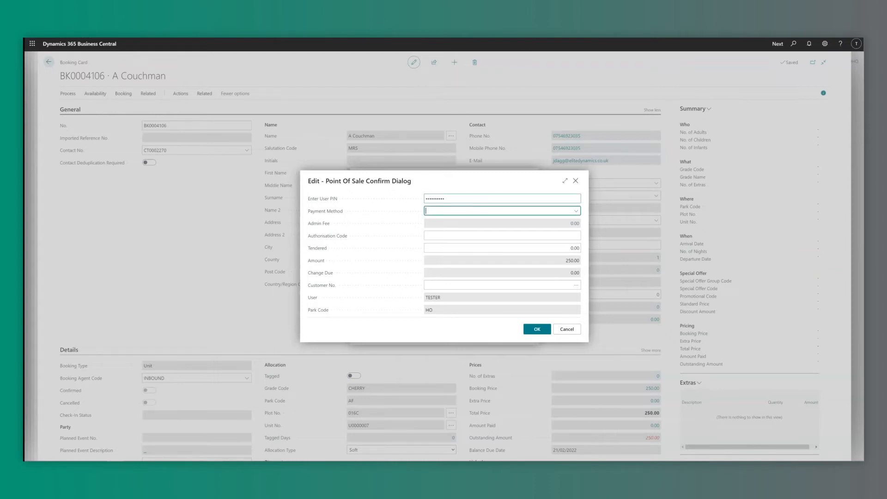
pyautogui.hotkey('alt', 'Down')
pyautogui.click(448, 276)
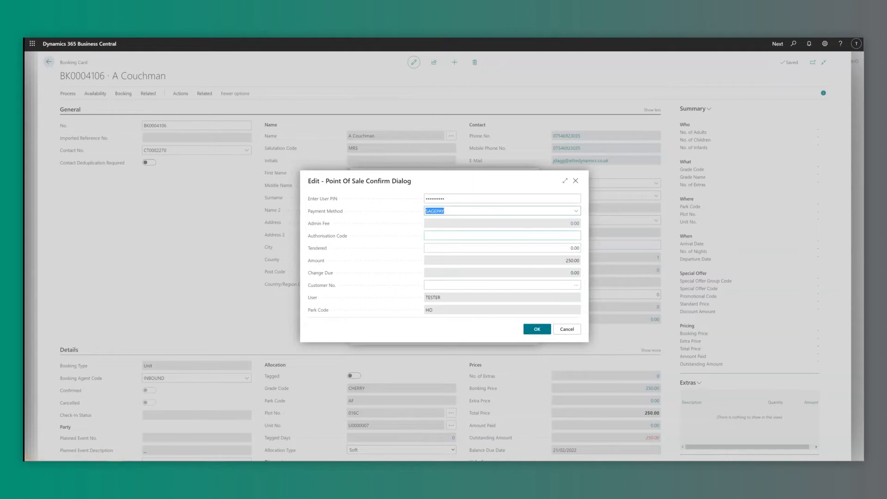
pyautogui.click(575, 248)
pyautogui.write('250')
pyautogui.press('Tab')
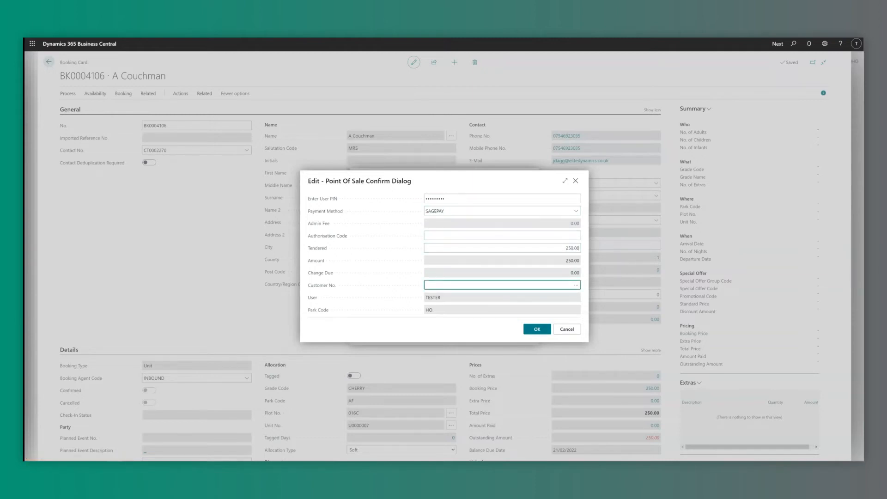
pyautogui.press('Return')
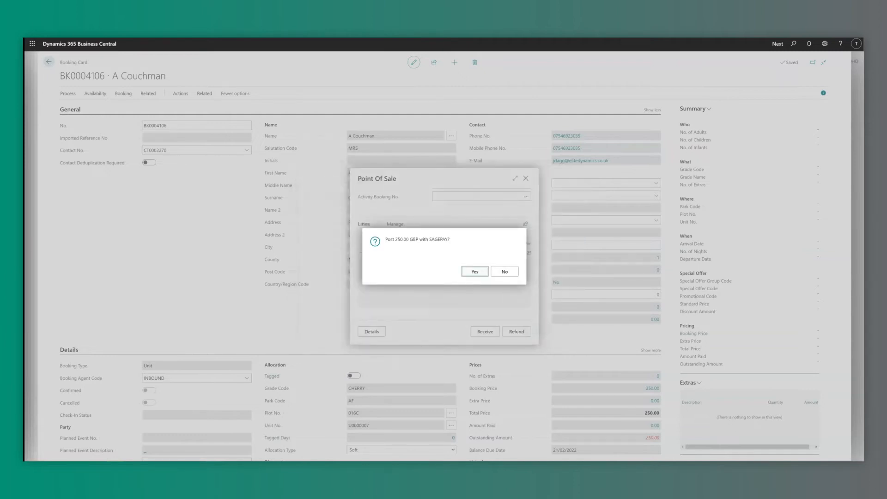
pyautogui.press('Return')
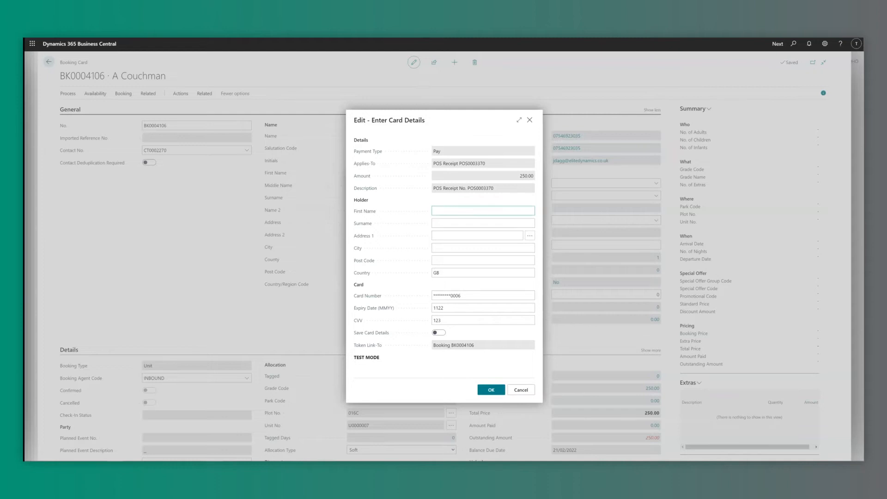
# Fill in the card holder details, enable Save Card Details, and approve the £250.00 charge.
pyautogui.write('1')
pyautogui.press('Tab')
pyautogui.write('1')
pyautogui.press('Tab')
pyautogui.write('1')
pyautogui.press('Tab')
pyautogui.write('1')
pyautogui.press('Tab')
pyautogui.write('1')
pyautogui.press('Tab')
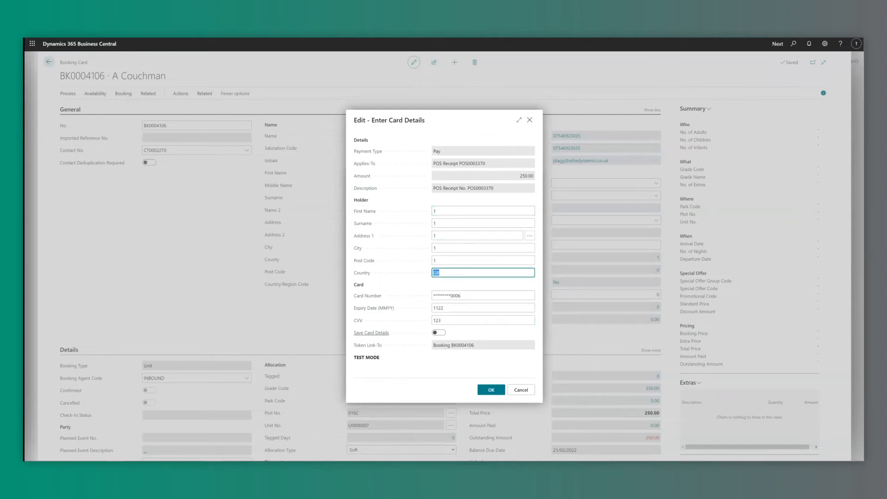
pyautogui.click(439, 333)
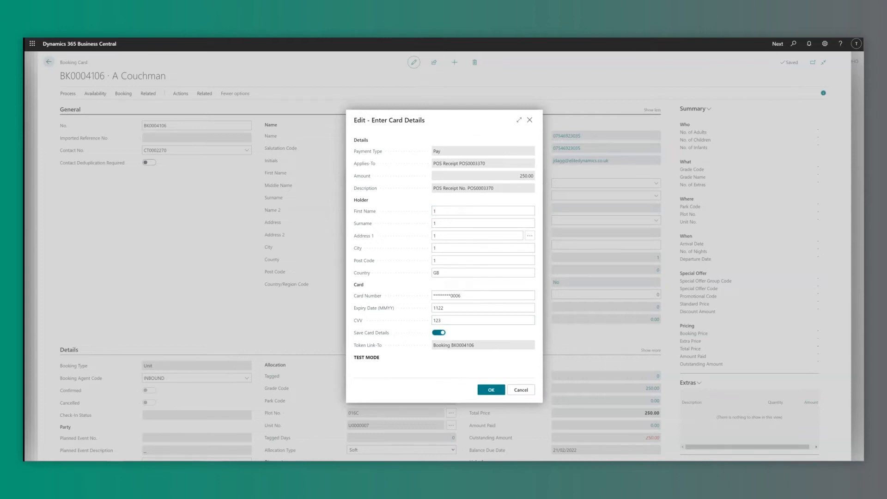
pyautogui.click(491, 390)
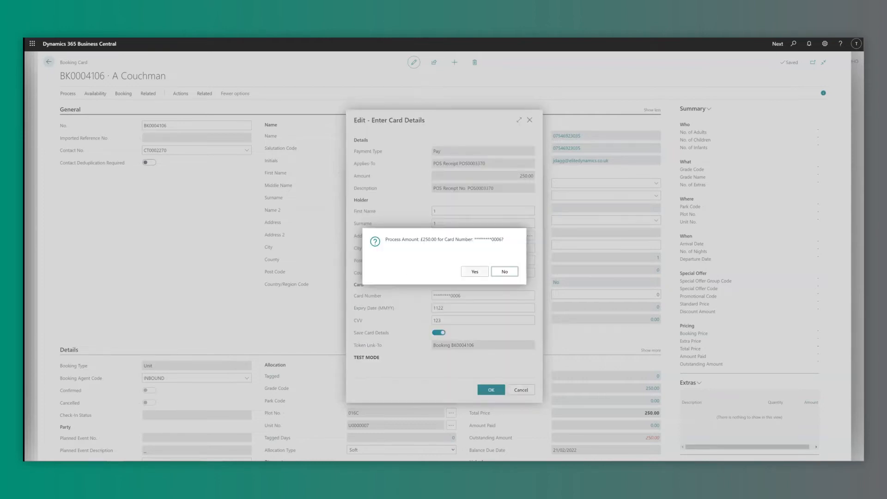
pyautogui.click(475, 271)
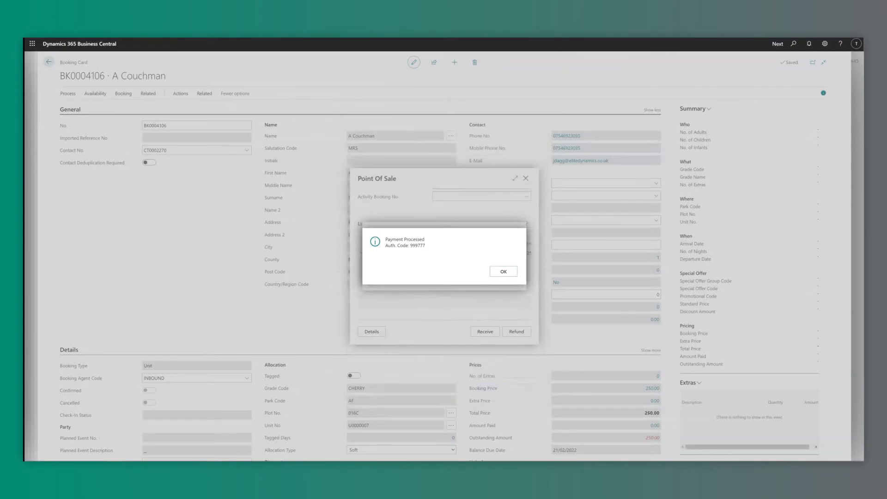
# Skip sending the receipt and check the booking's saved card tokens.
pyautogui.press('Return')
pyautogui.press('Tab')
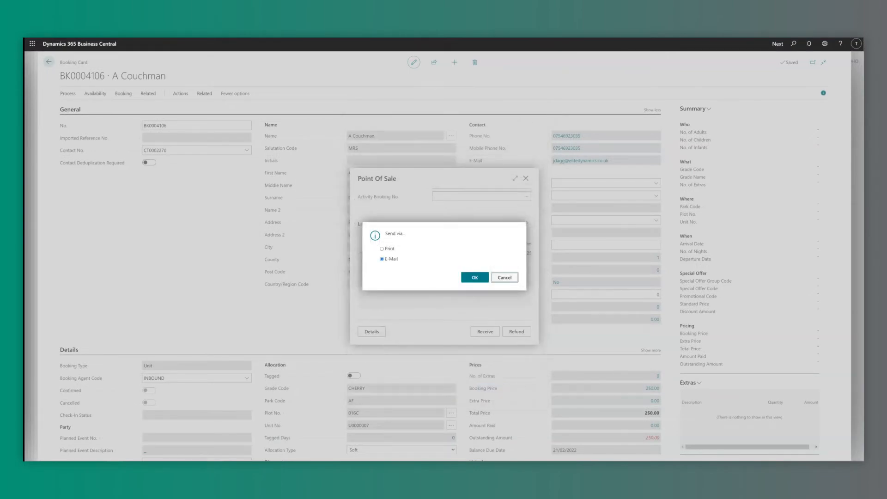
pyautogui.press('Return')
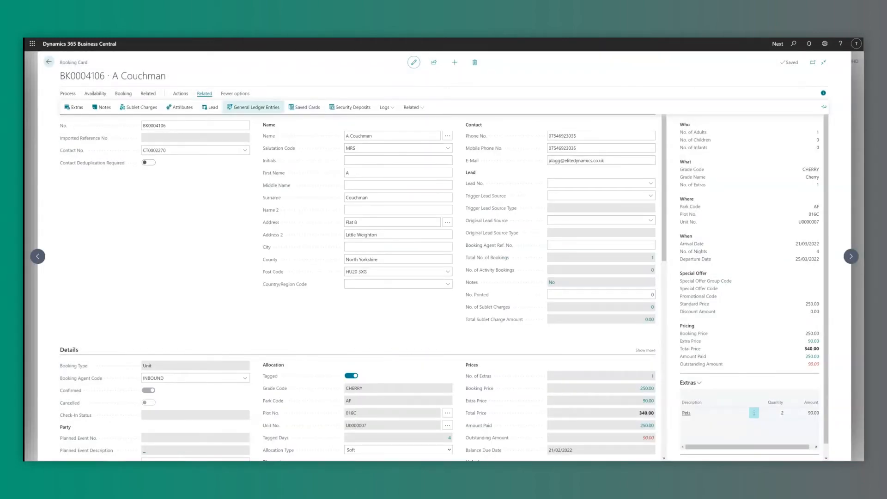
pyautogui.click(307, 107)
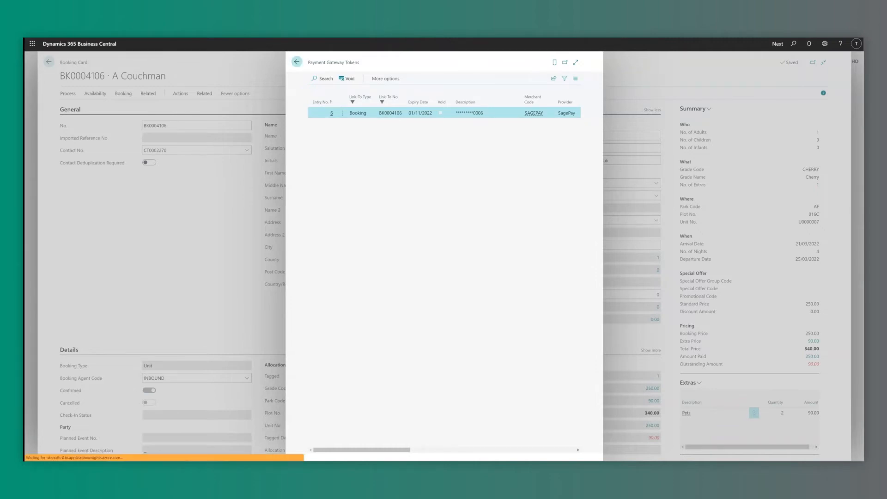
pyautogui.click(296, 62)
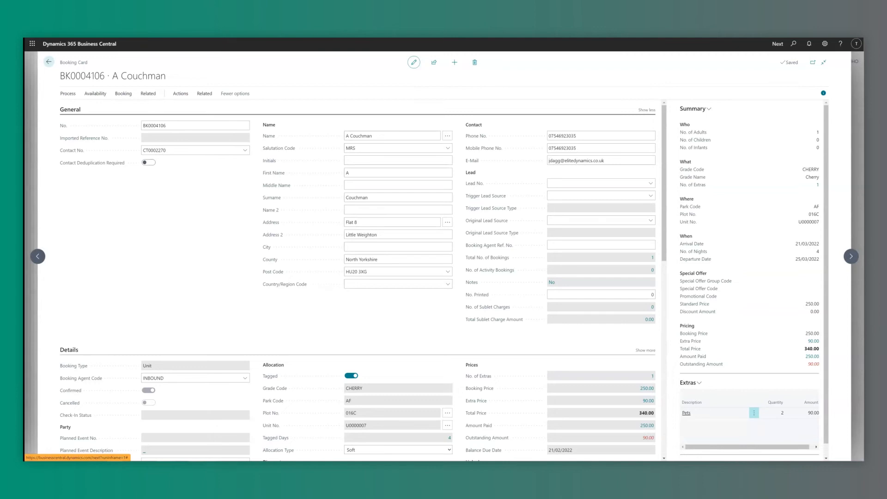
pyautogui.click(68, 94)
# Receive the outstanding 90.00 at Point Of Sale with SAGEPAY, tendering 90 after entering the PIN.
pyautogui.click(192, 107)
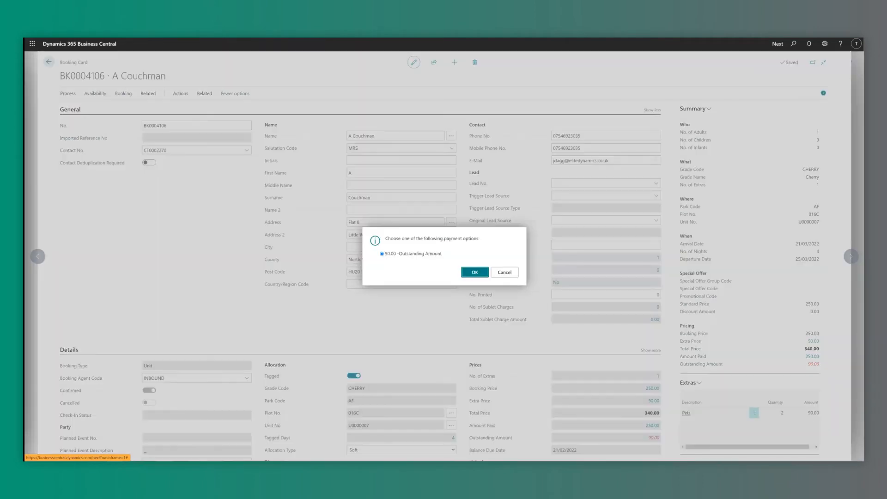
pyautogui.press('Return')
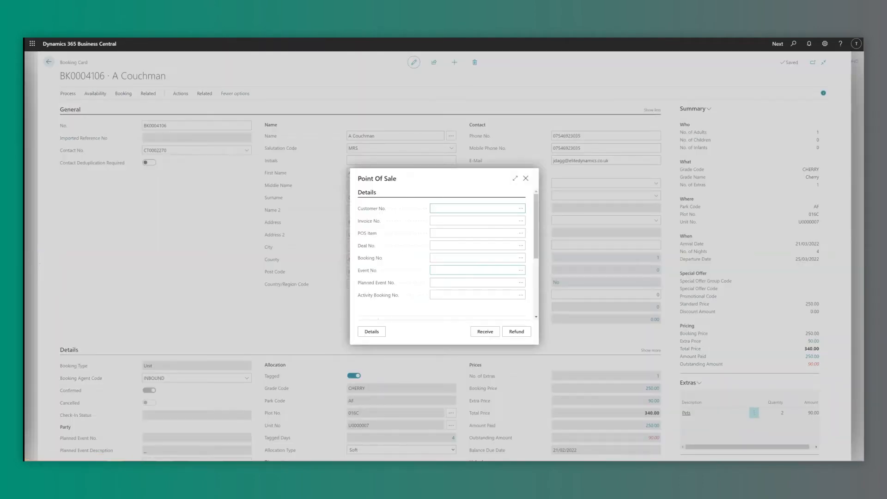
pyautogui.click(485, 332)
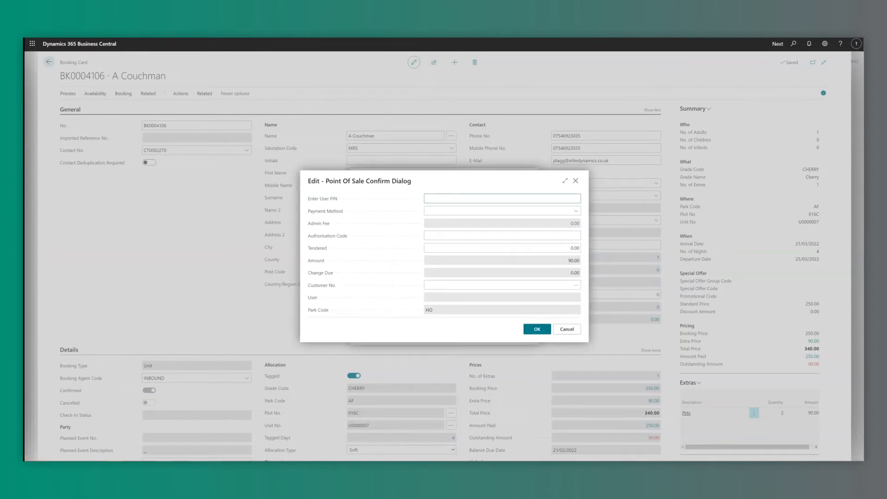
pyautogui.write('1234567890')
pyautogui.press('Tab')
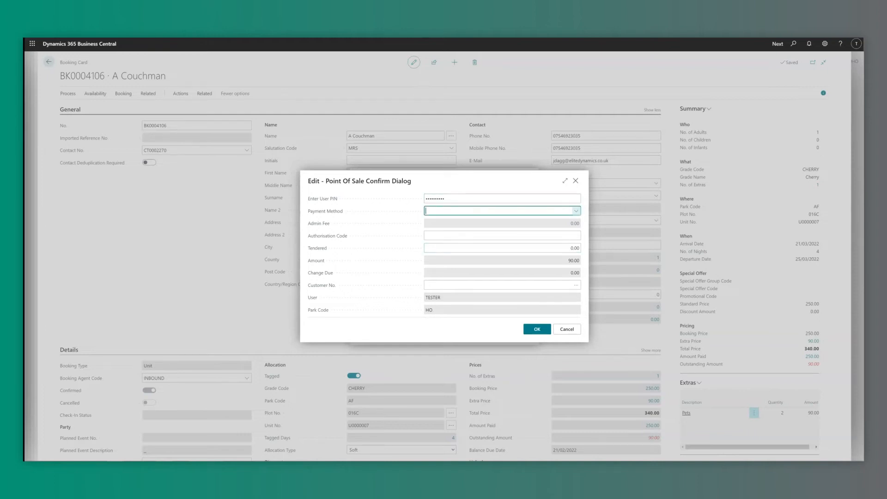
pyautogui.click(576, 211)
pyautogui.click(448, 276)
pyautogui.click(575, 248)
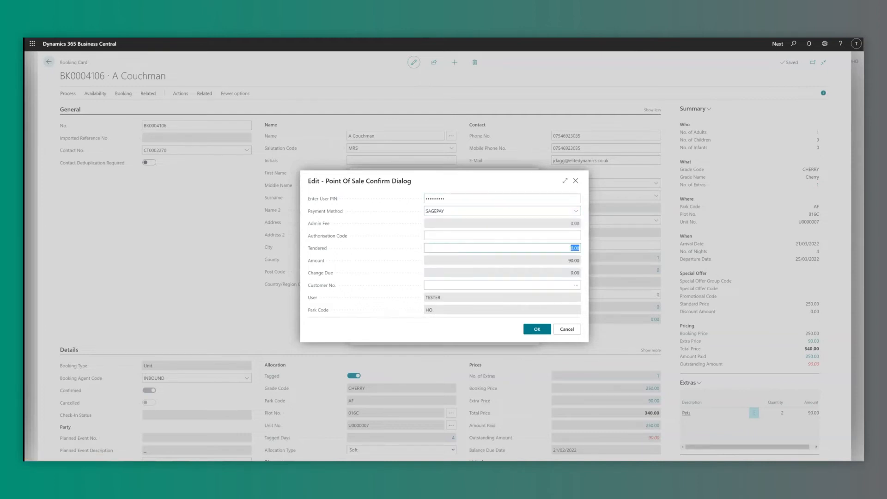
pyautogui.write('90')
pyautogui.press('Tab')
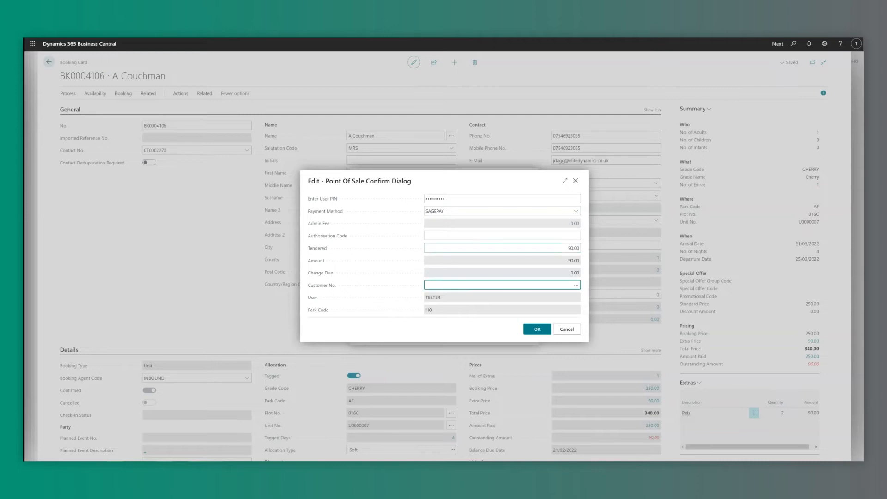
pyautogui.press('Return')
pyautogui.press('Return')
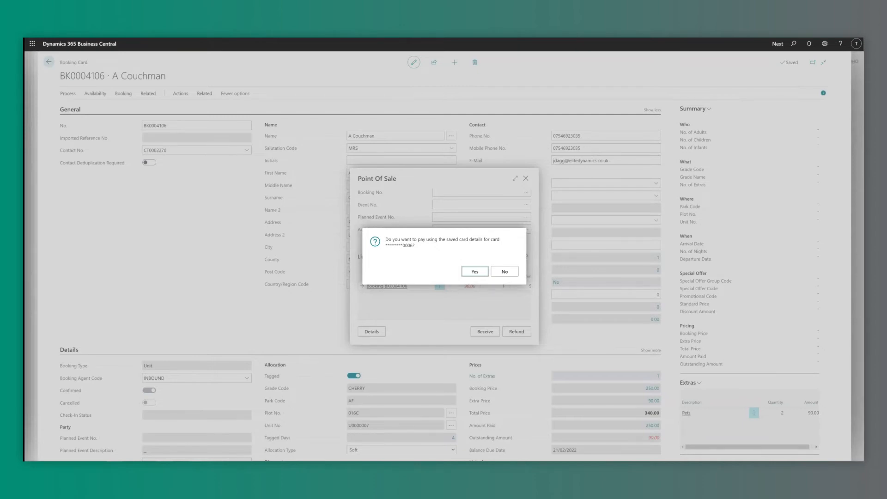
# Pay with the saved card, approve the £90.00 charge, and close the confirmation messages.
pyautogui.press('Return')
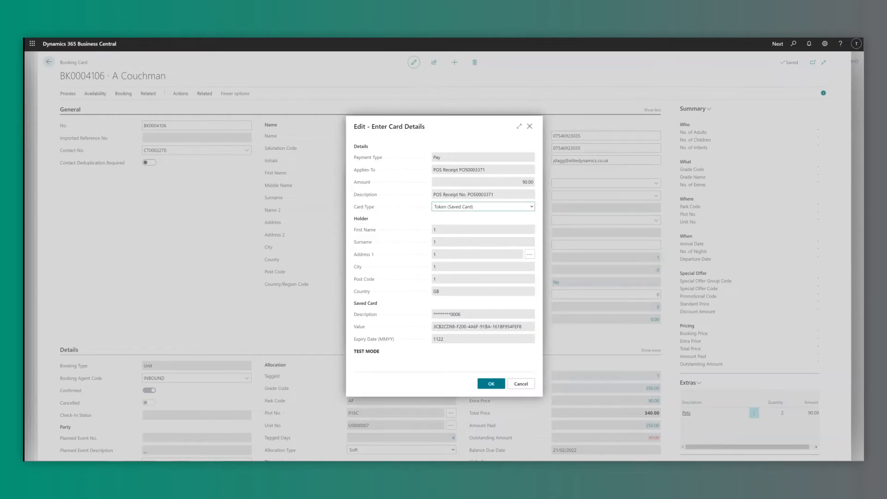
pyautogui.hotkey('alt', 'Down')
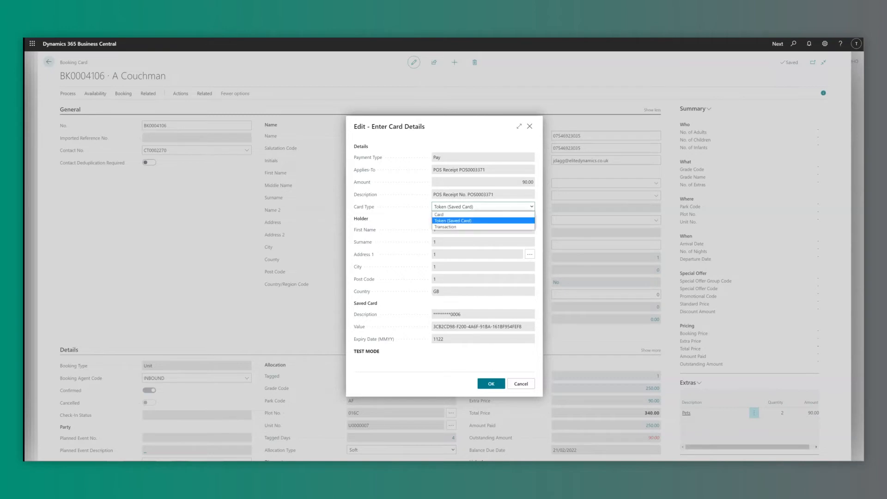
pyautogui.press('Up')
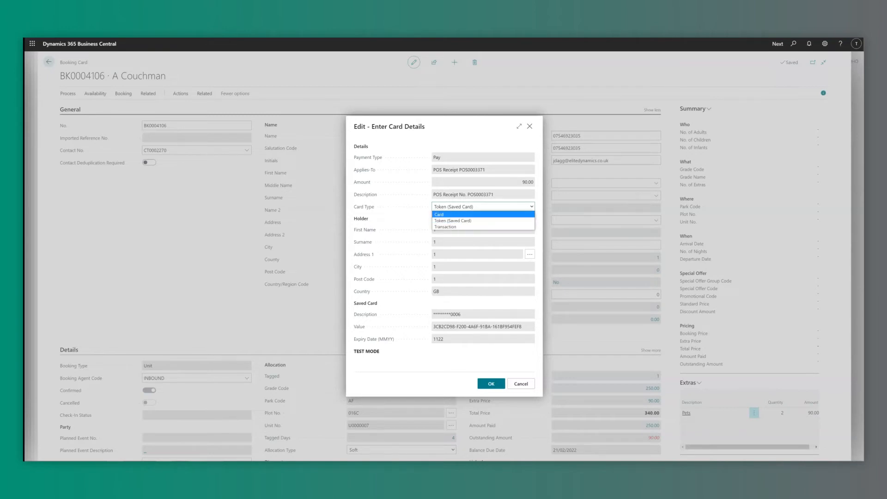
pyautogui.press('Escape')
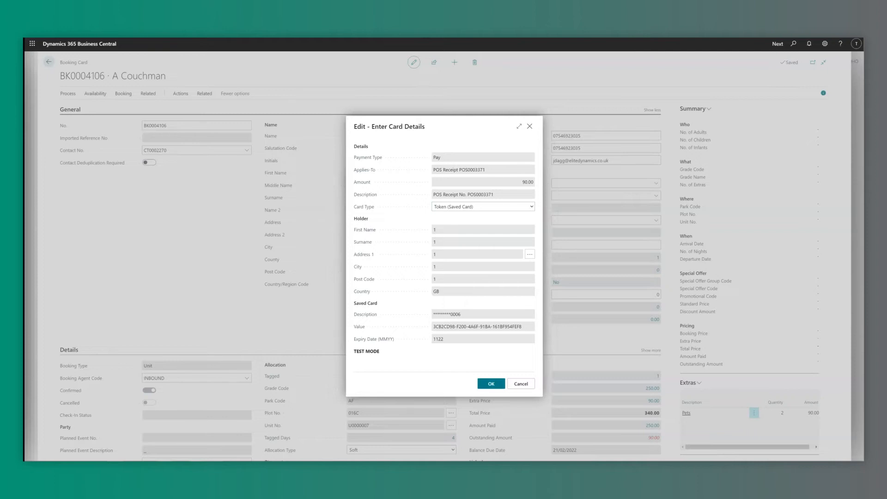
pyautogui.hotkey('ctrl', 'Return')
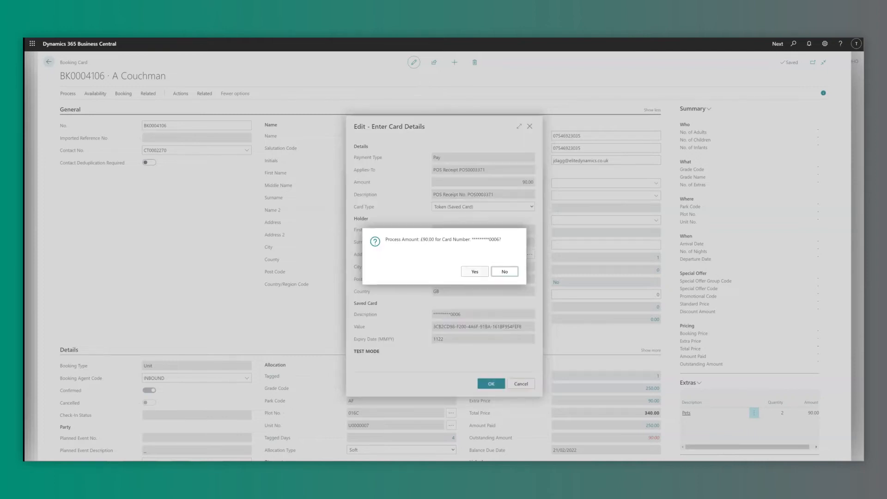
pyautogui.press('Left')
pyautogui.press('Return')
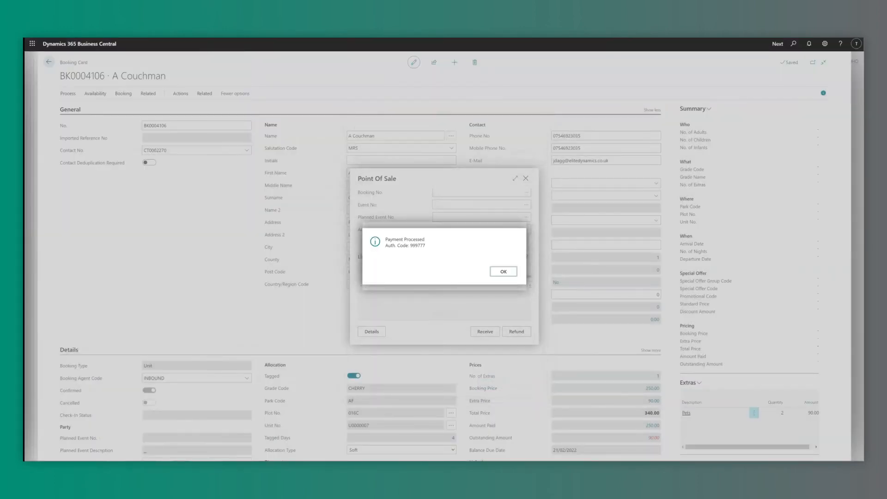
pyautogui.press('Return')
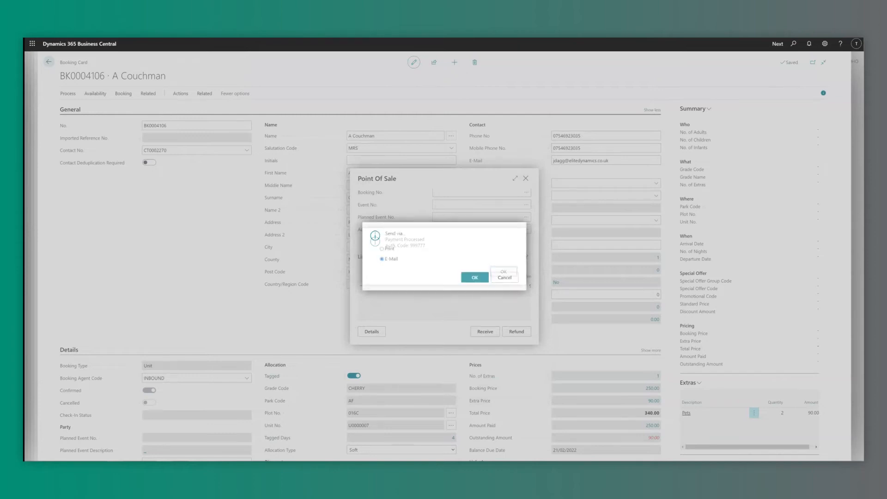
pyautogui.press('Return')
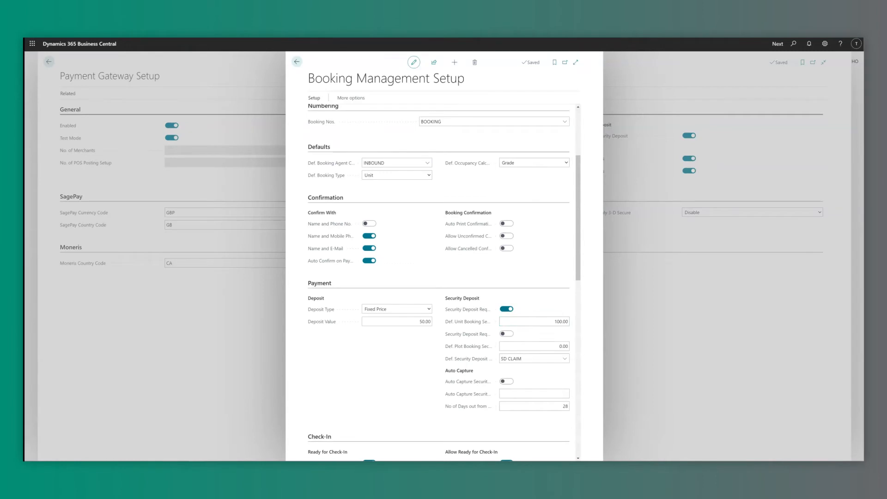
# Review the Payment section's 100.00 default unit deposit and SD CLAIM as the deposit claim item.
pyautogui.scroll(-1, 439, 282)
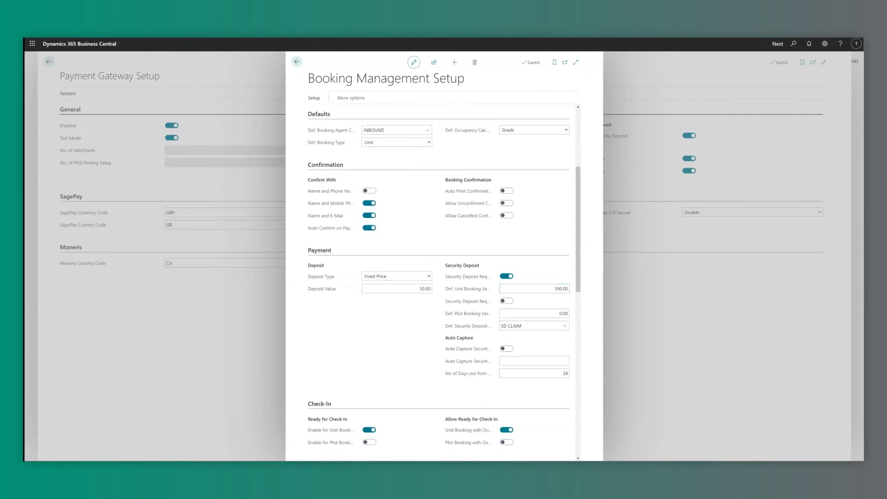
pyautogui.moveTo(466, 288)
pyautogui.moveTo(561, 289); pyautogui.dragTo(591, 287)
pyautogui.click(469, 326)
pyautogui.moveTo(468, 326)
pyautogui.click(565, 325)
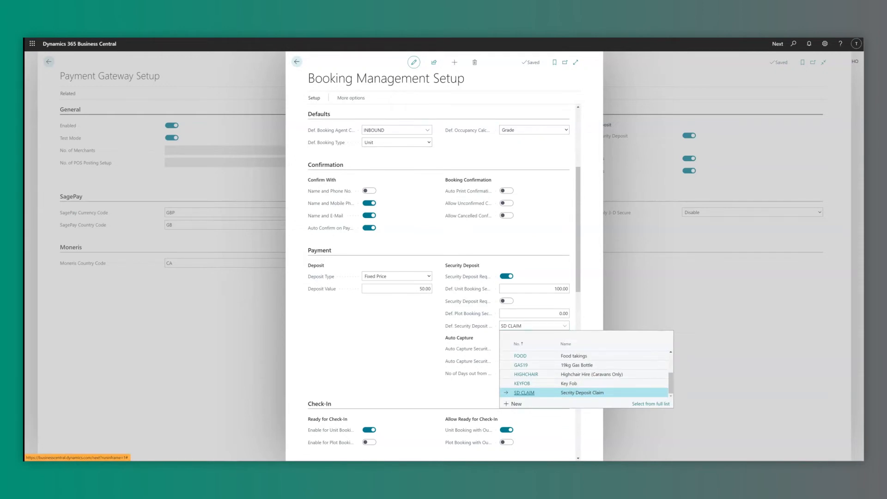
pyautogui.press('Escape')
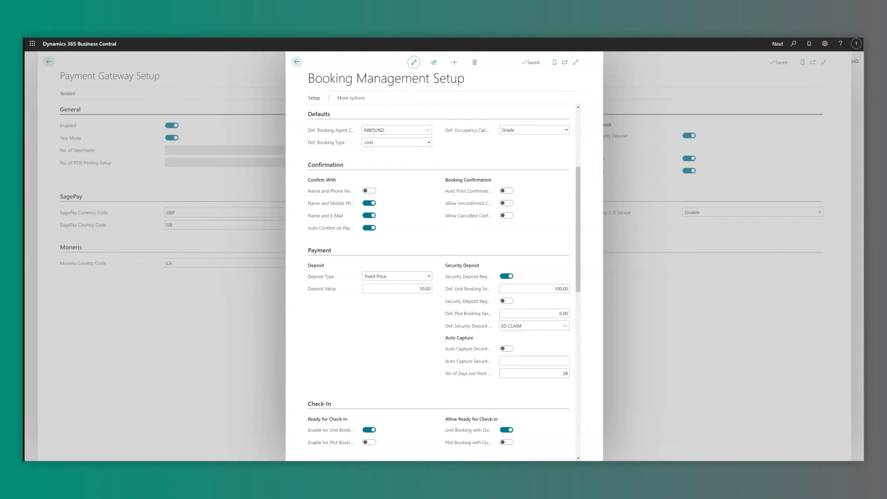
pyautogui.moveTo(467, 349)
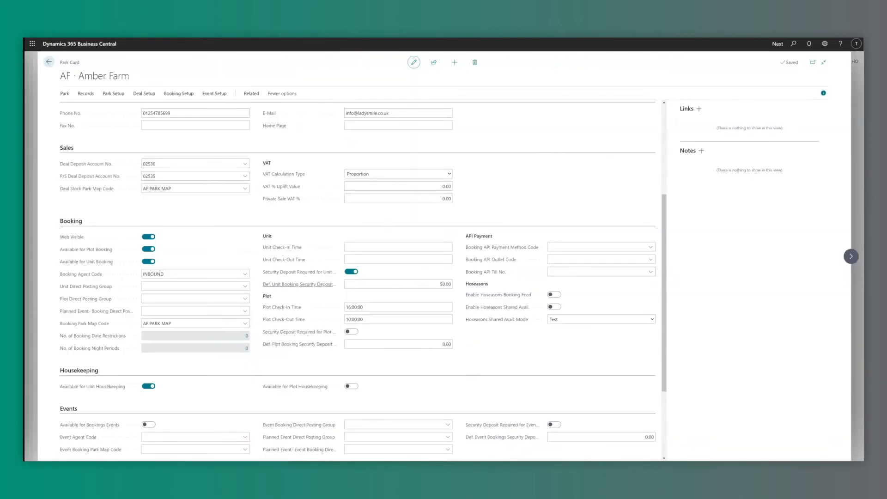
# Inspect the Amber Farm Security Deposit Required for Unit/Plot setting and its 50.00 default.
pyautogui.moveTo(297, 272)
pyautogui.moveTo(297, 332)
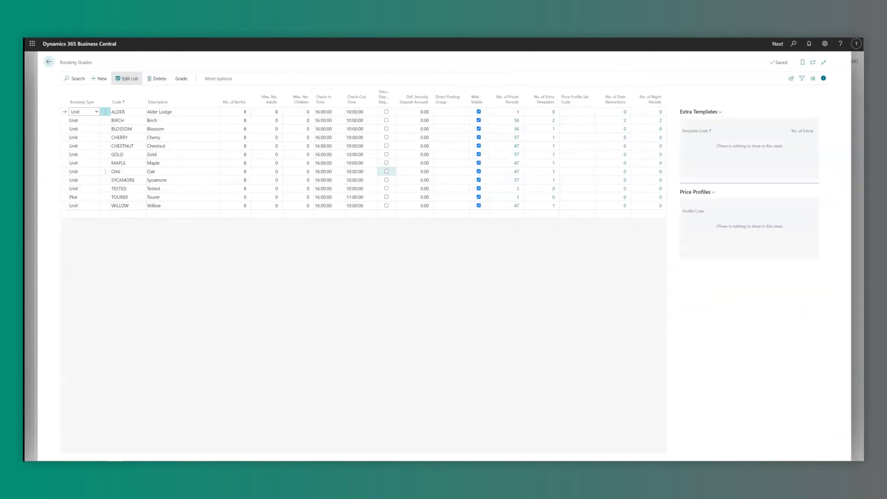
# Inspect MAPLE's default security deposit amount in the Booking Grades list.
pyautogui.press('Tab')
pyautogui.press('Up')
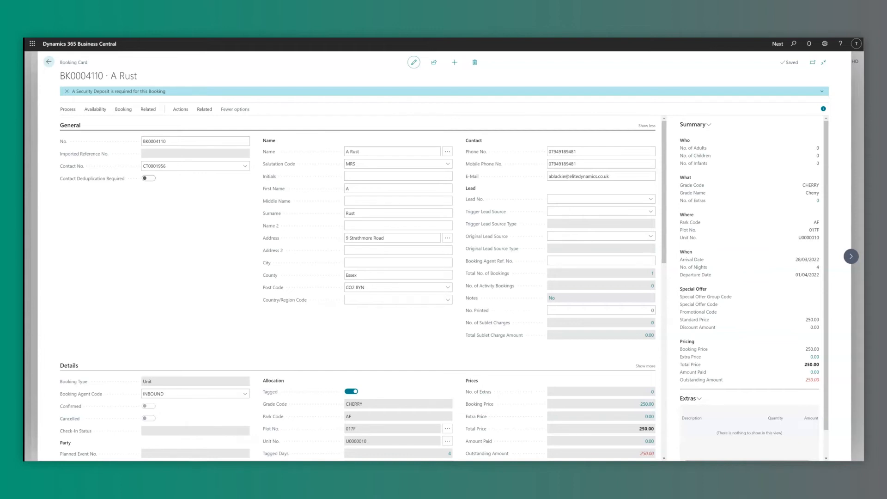
# Open booking BK0004110 and expand its Actions > Security Deposit options.
pyautogui.click(398, 177)
pyautogui.click(181, 109)
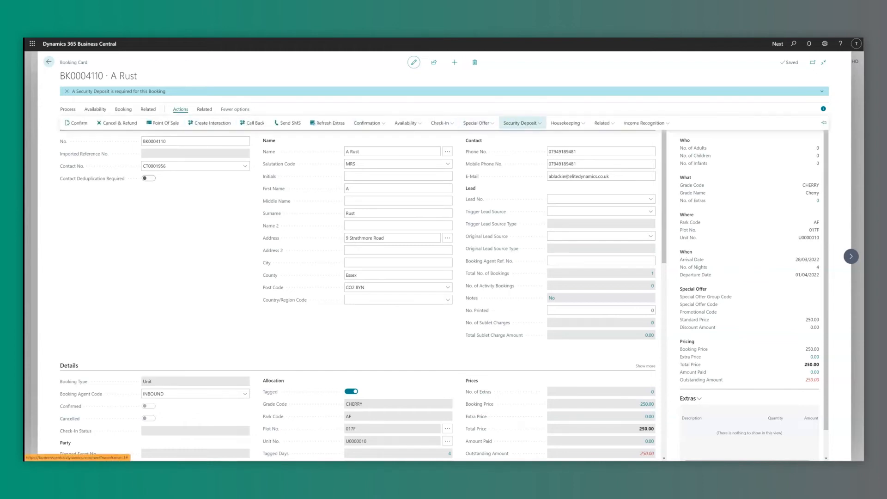
pyautogui.click(520, 123)
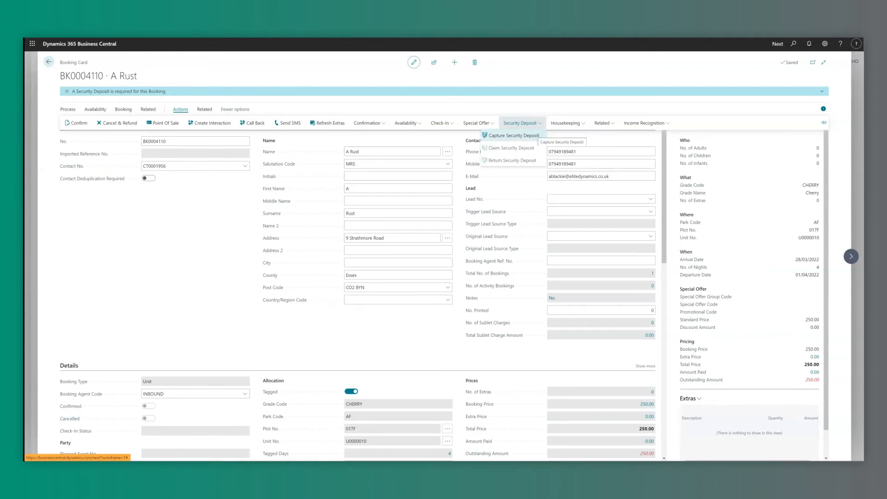
# Start capturing booking BK0004110's security deposit with the user PIN and SAGEPAY, agreeing to £50.
pyautogui.click(514, 136)
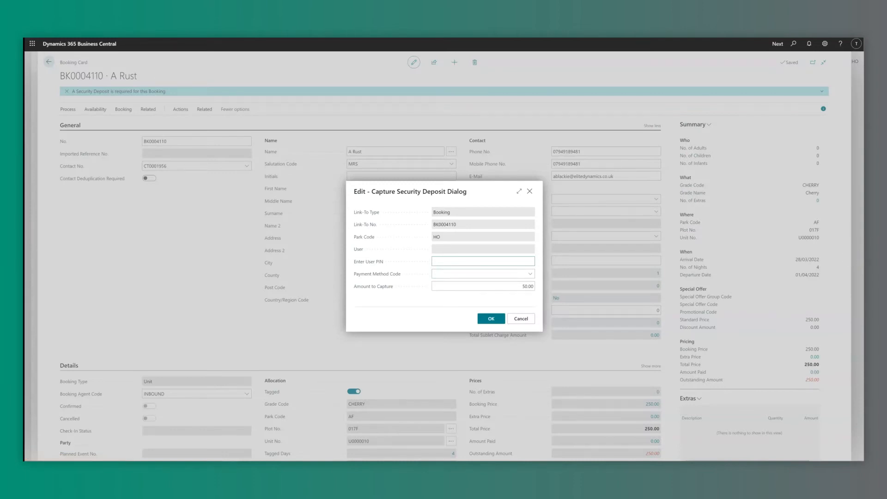
pyautogui.write('1234567890')
pyautogui.press('Tab')
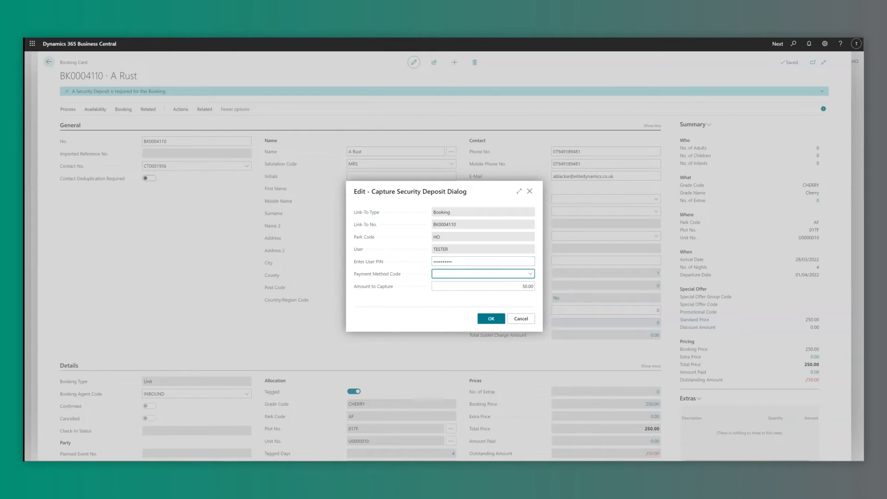
pyautogui.hotkey('alt', 'Down')
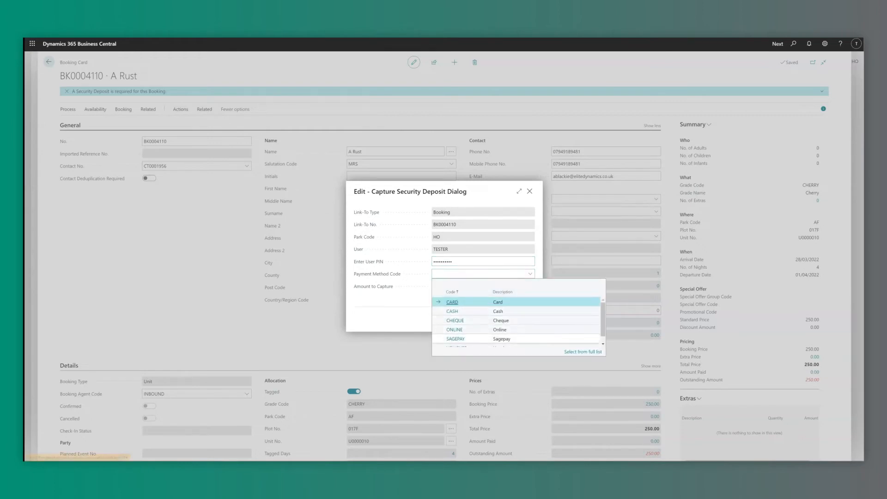
pyautogui.click(456, 340)
pyautogui.press('Return')
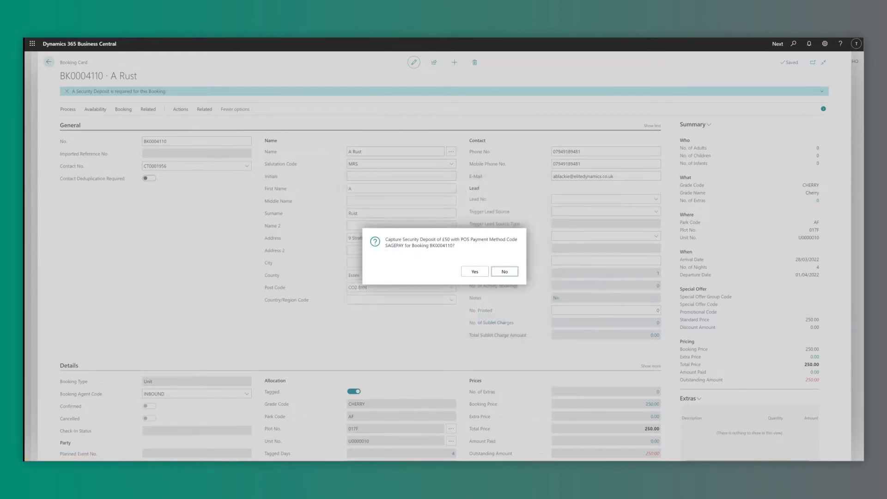
pyautogui.hotkey('shift', 'Tab')
pyautogui.press('Return')
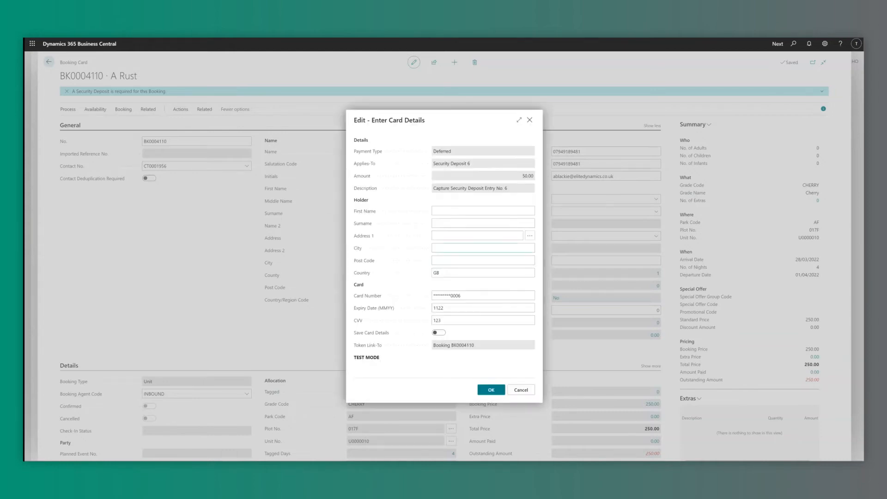
# Fill in the card holder fields, save the card details, and approve the £50.00 charge.
pyautogui.write('11')
pyautogui.press('Tab')
pyautogui.write('1')
pyautogui.press('Tab')
pyautogui.write('1')
pyautogui.press('Tab')
pyautogui.write('1')
pyautogui.press('Tab')
pyautogui.write('1')
pyautogui.press('Tab')
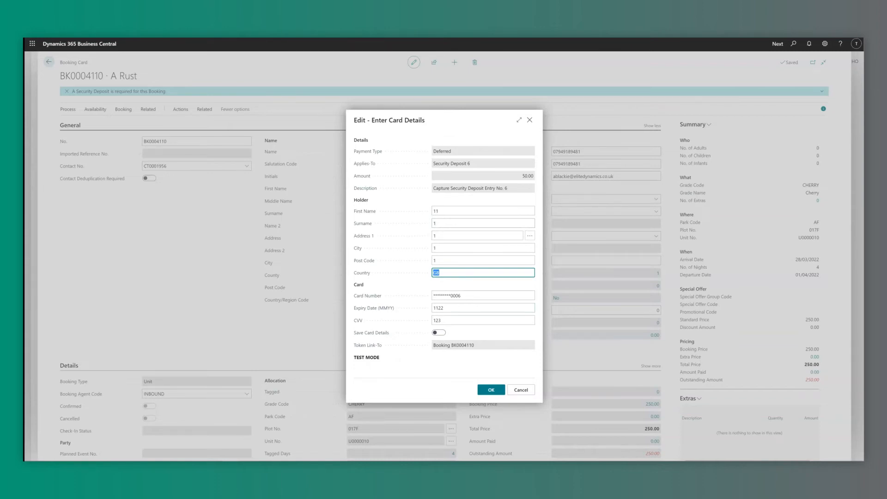
pyautogui.click(439, 332)
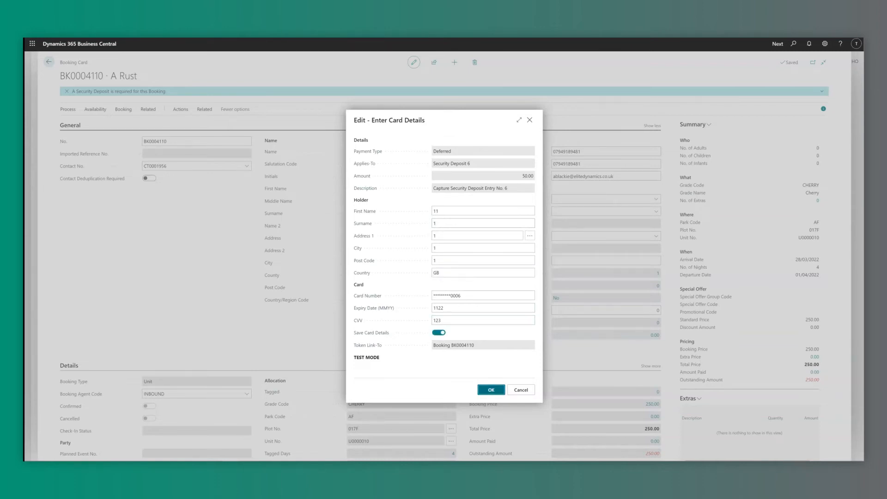
pyautogui.click(491, 390)
pyautogui.press('Left')
pyautogui.press('Return')
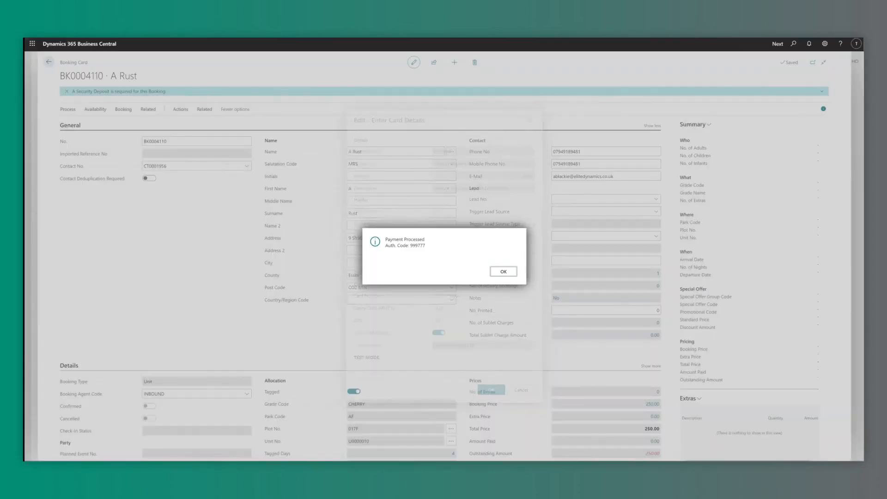
pyautogui.press('Return')
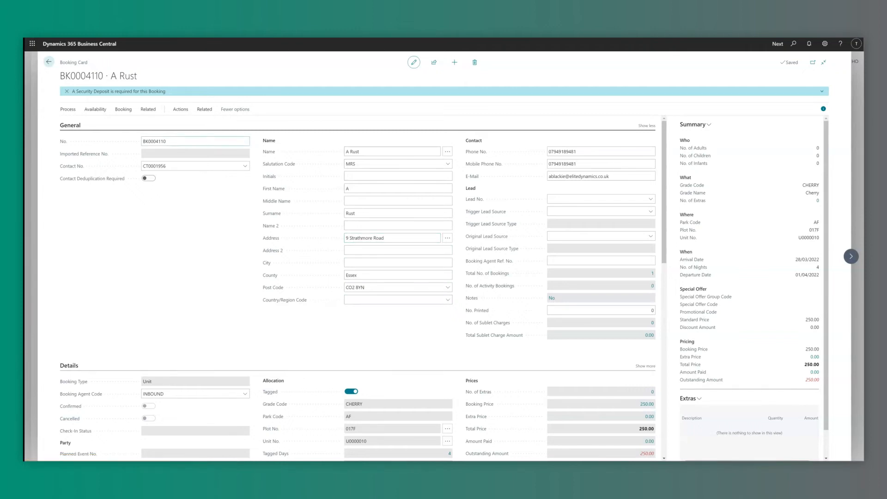
pyautogui.click(204, 109)
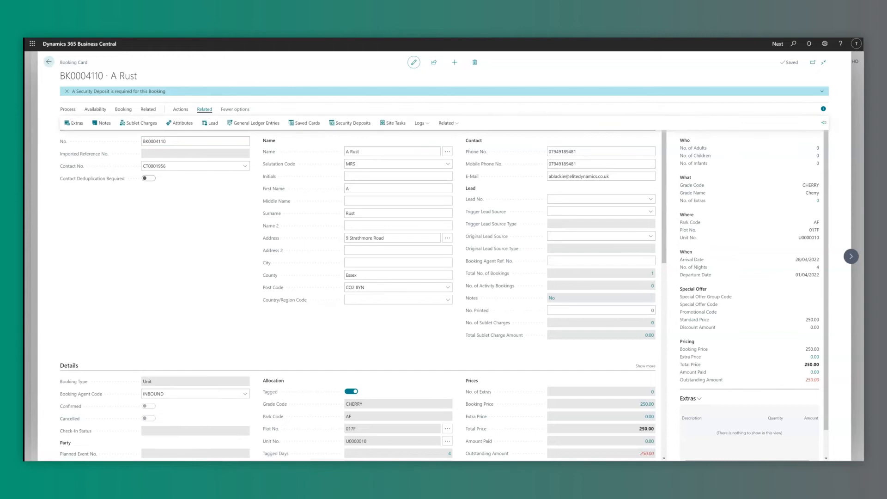
pyautogui.click(350, 123)
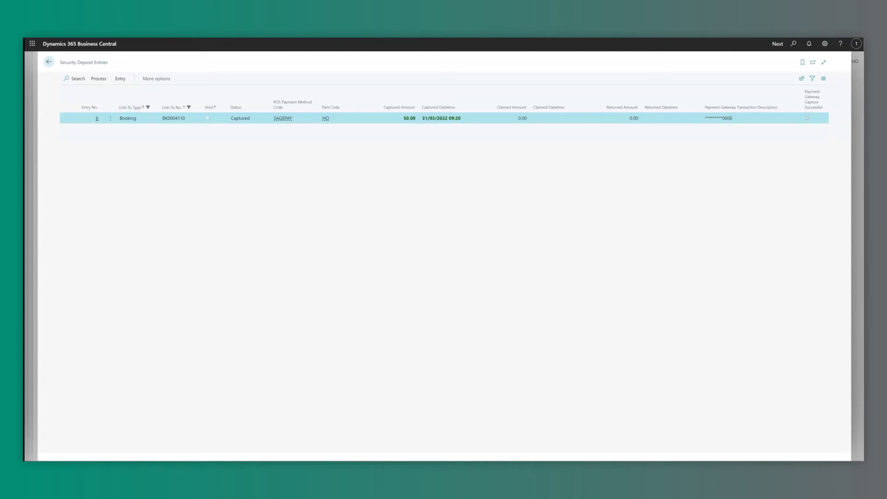
pyautogui.click(49, 61)
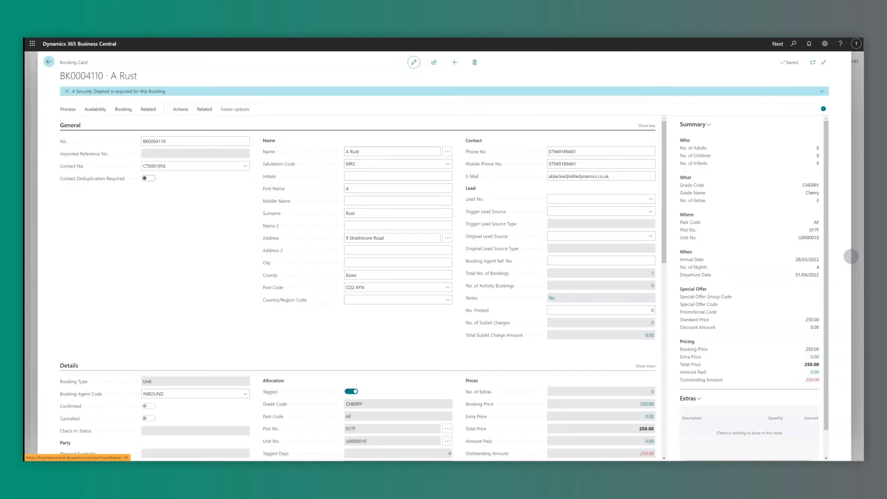
pyautogui.click(180, 109)
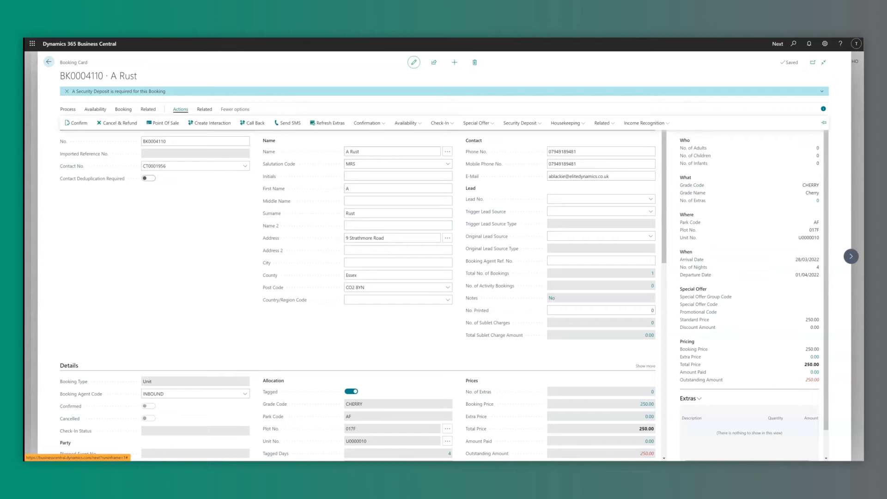
# Refund booking BK0004110's £50.00 deposit to the saved SAGEPAY card after entering the user PIN.
pyautogui.click(521, 123)
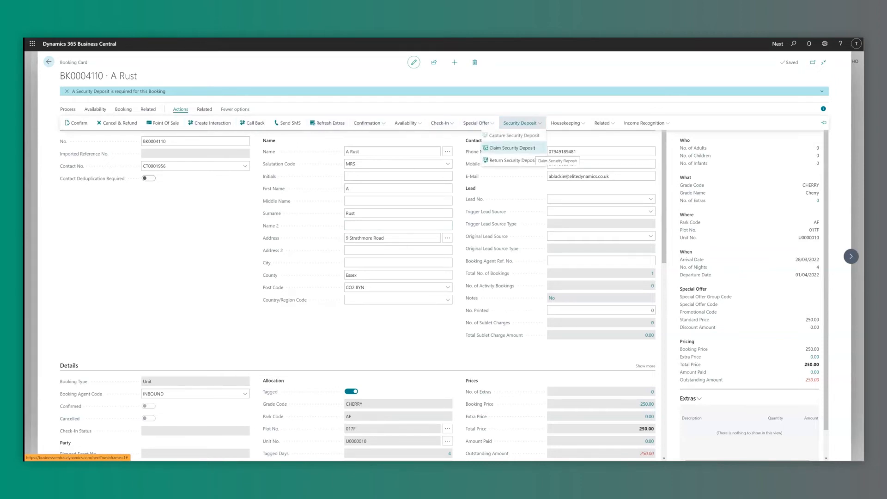
pyautogui.click(513, 160)
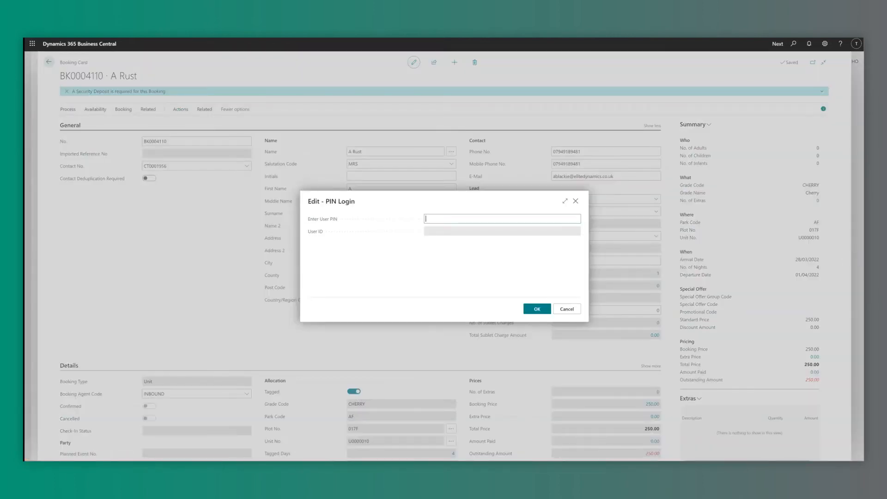
pyautogui.write('1111')
pyautogui.press('Tab')
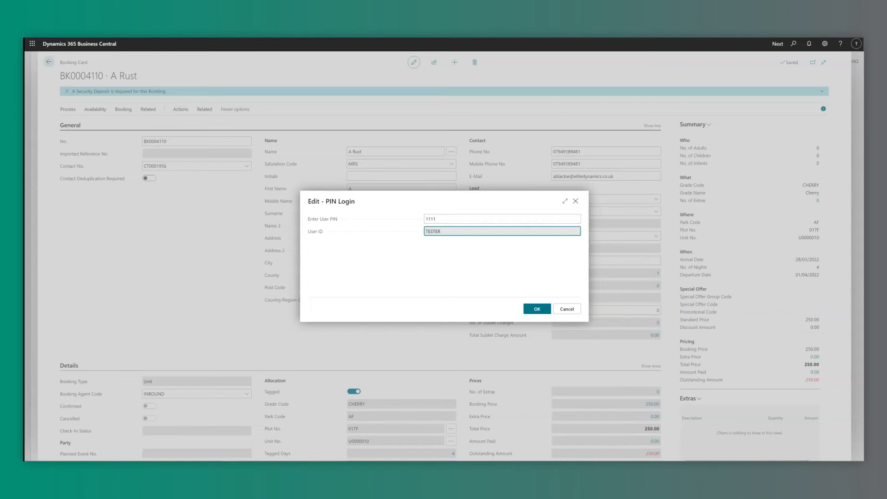
pyautogui.press('Return')
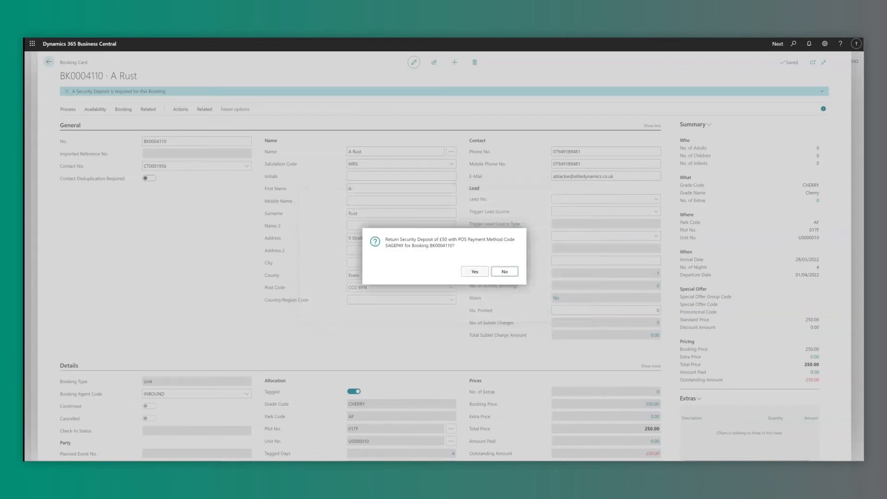
pyautogui.click(475, 272)
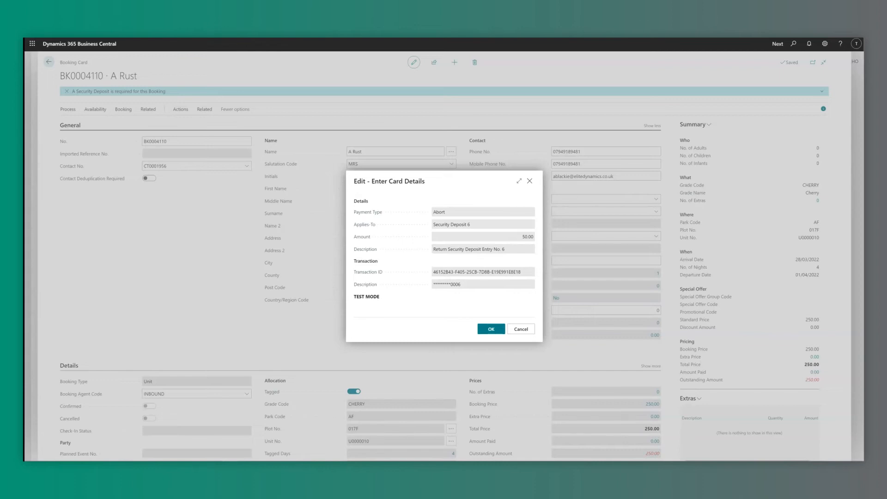
pyautogui.click(491, 329)
pyautogui.click(475, 271)
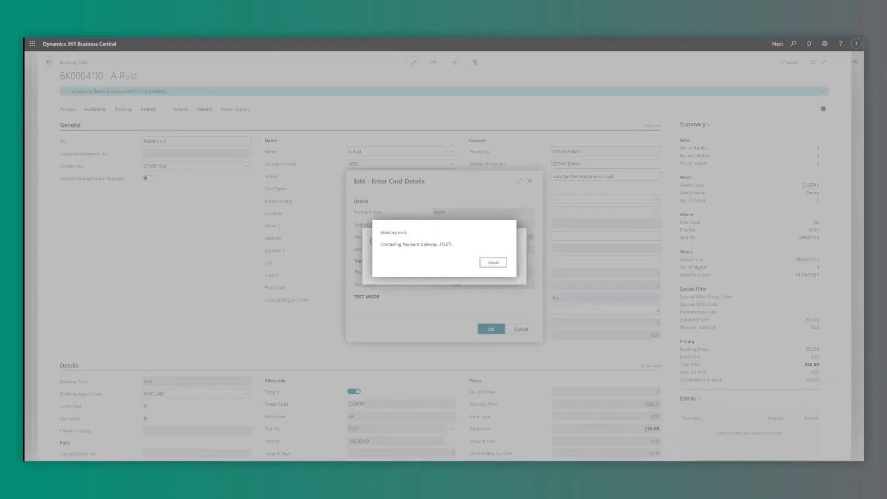
pyautogui.press('Return')
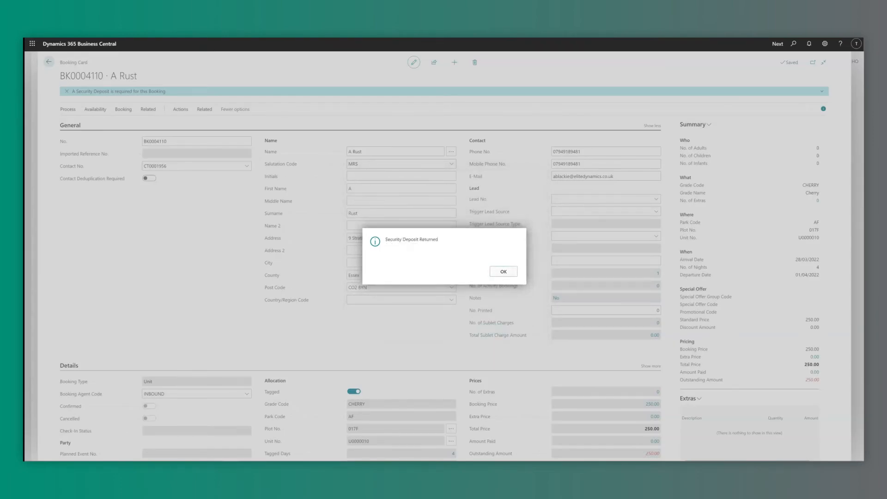
pyautogui.press('Return')
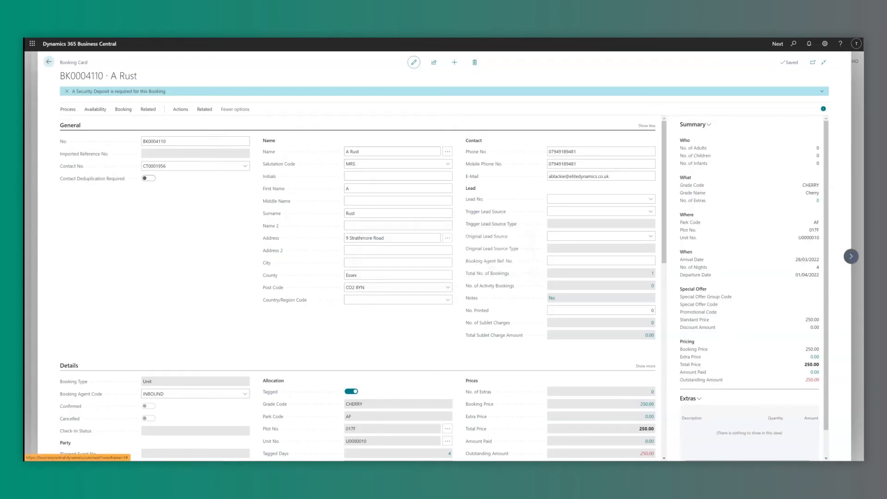
# On booking BK0004111, start a security deposit claim using the SD CLAIM POS item.
pyautogui.hotkey('ctrl', 'pagedown')
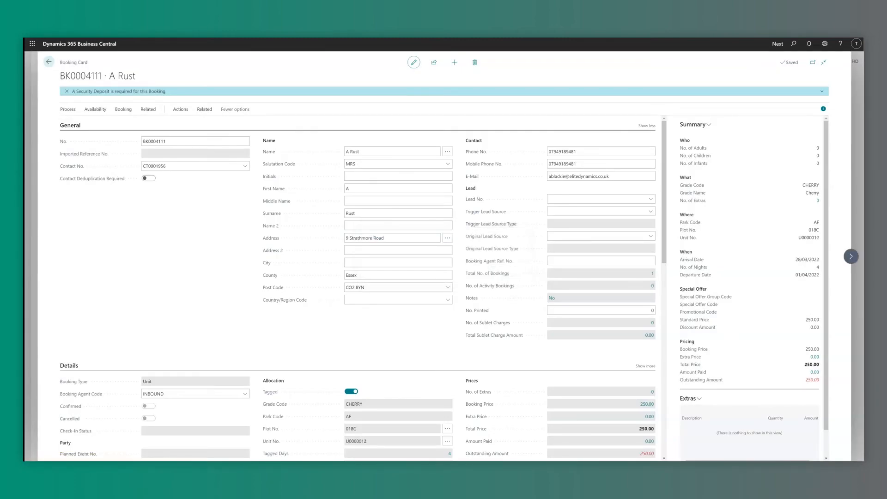
pyautogui.click(181, 109)
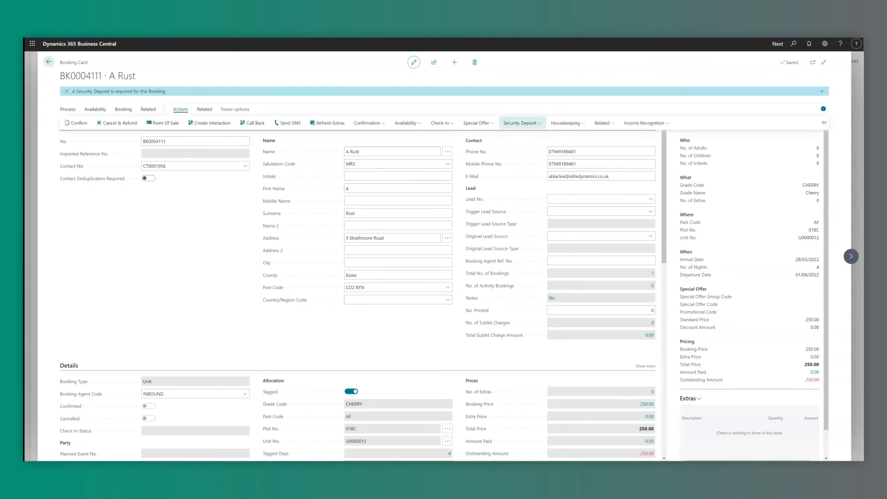
pyautogui.click(522, 123)
pyautogui.click(514, 148)
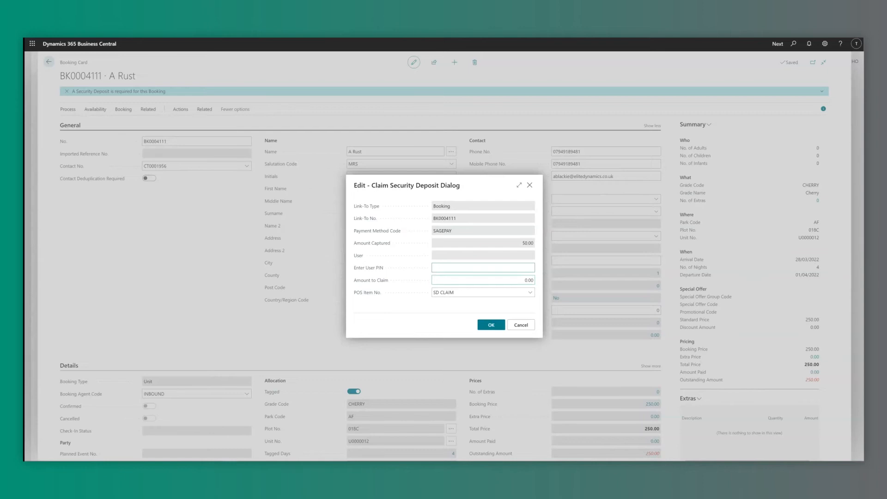
pyautogui.click(509, 280)
pyautogui.click(530, 292)
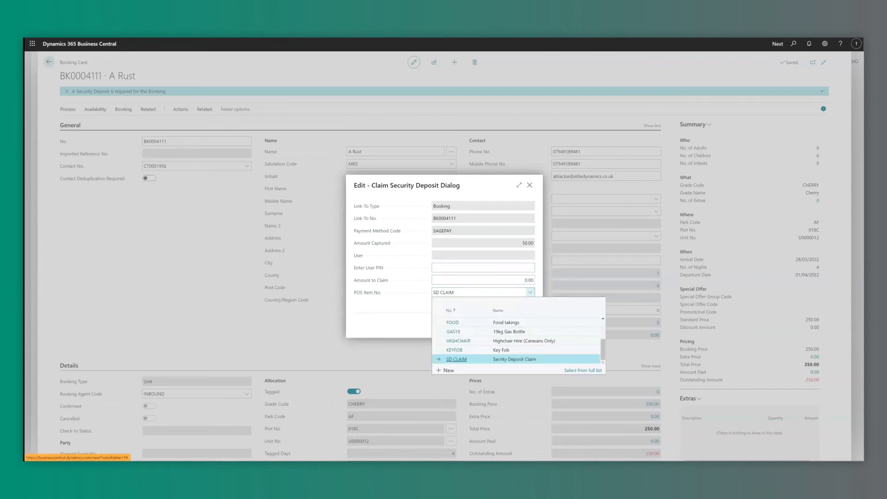
pyautogui.click(457, 359)
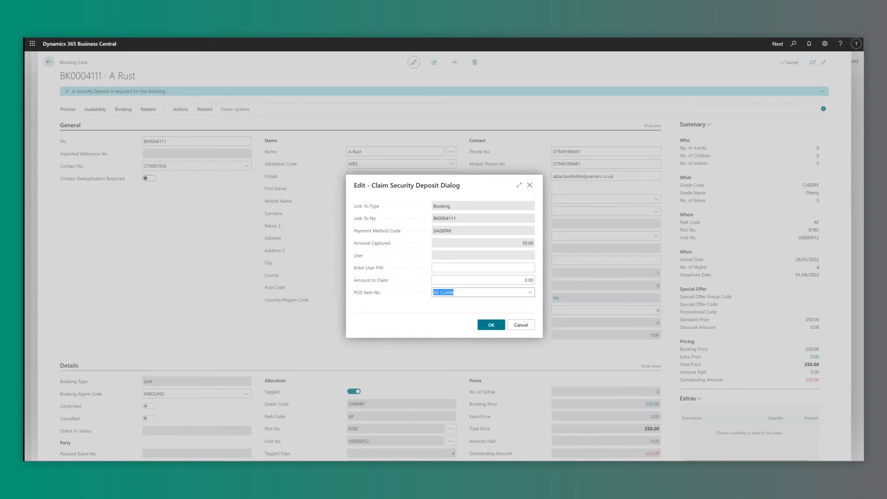
# Enter the user PIN and a claim amount of 50.00, then submit the claim.
pyautogui.click(483, 268)
pyautogui.write('**********')
pyautogui.press('Tab')
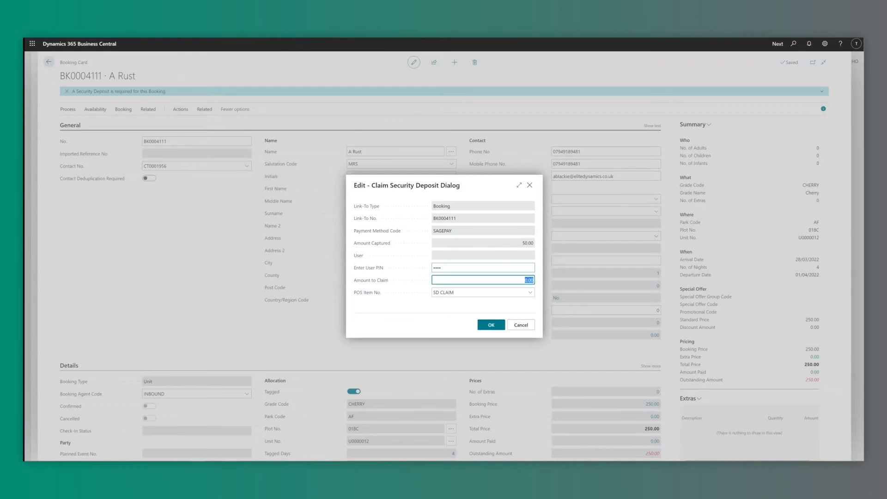
pyautogui.write('50')
pyautogui.press('Tab')
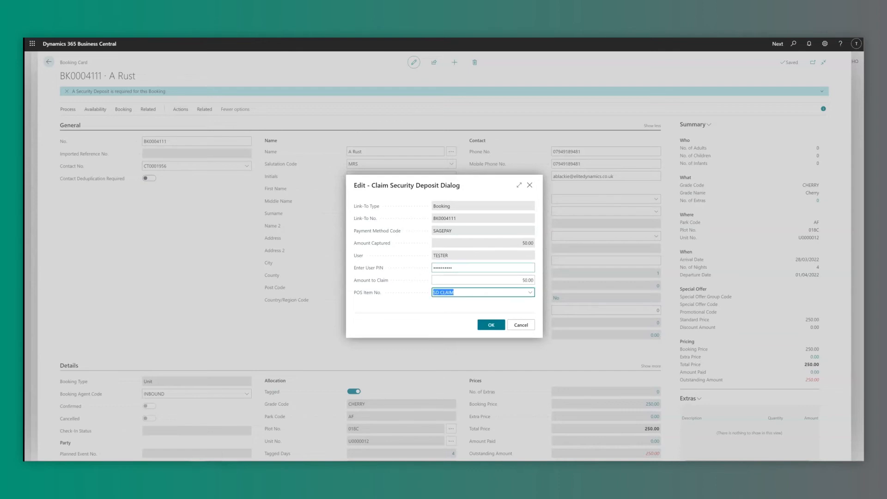
pyautogui.press('Return')
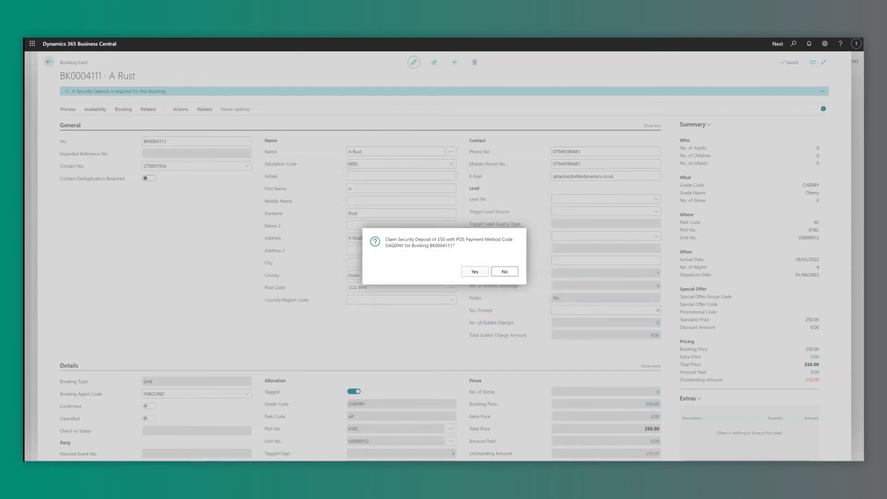
# Approve charging £50 to the SAGEPAY card and view the booking's Security Deposit Entries.
pyautogui.press('Return')
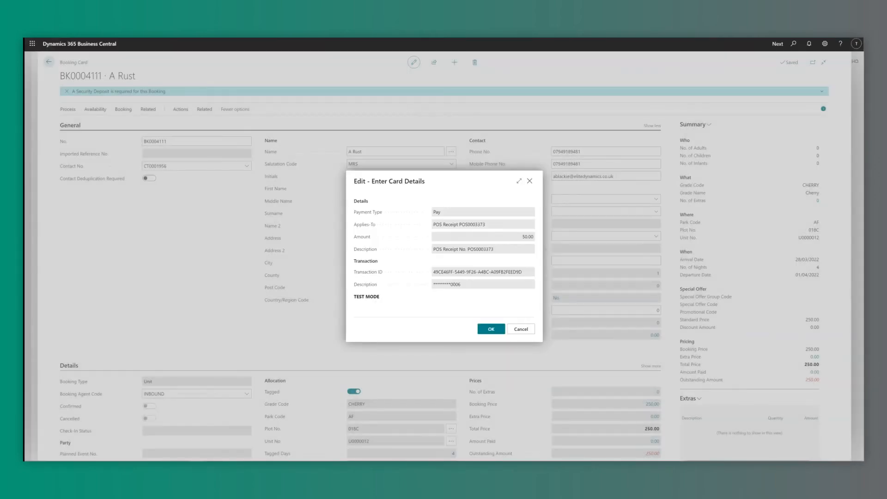
pyautogui.press('Return')
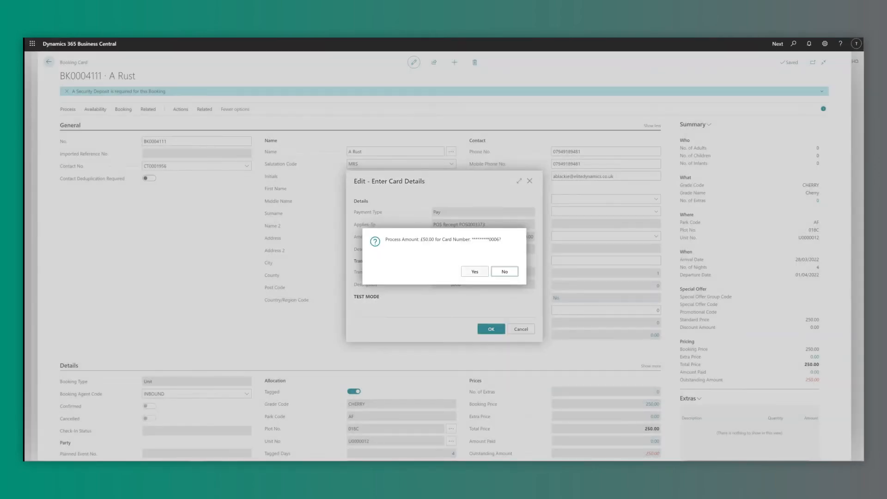
pyautogui.press('Left')
pyautogui.press('Return')
pyautogui.press('Return')
pyautogui.press('Return')
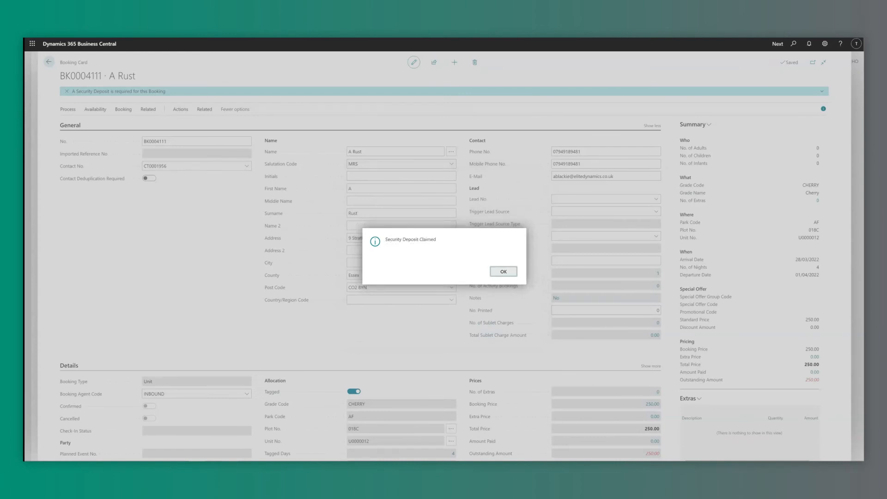
pyautogui.click(204, 109)
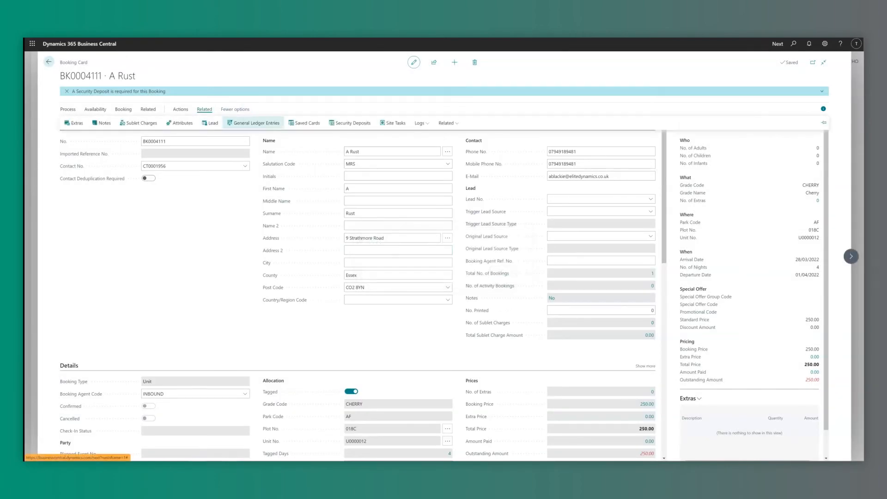
pyautogui.click(349, 123)
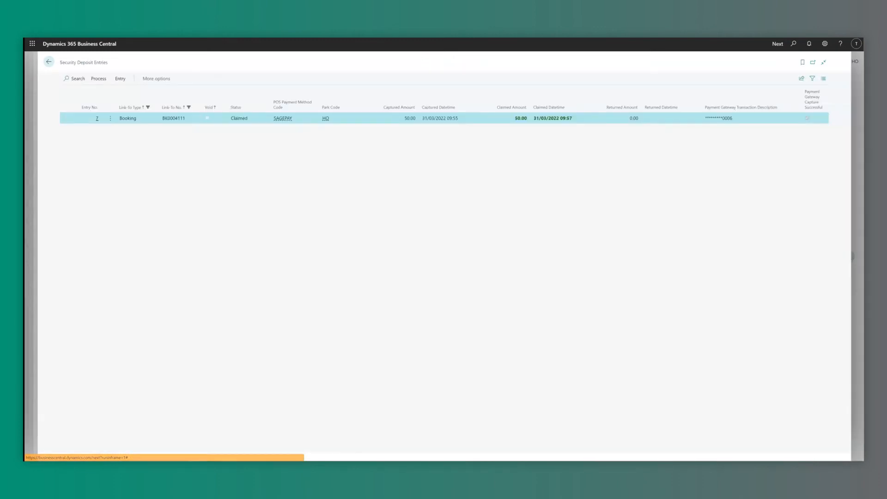
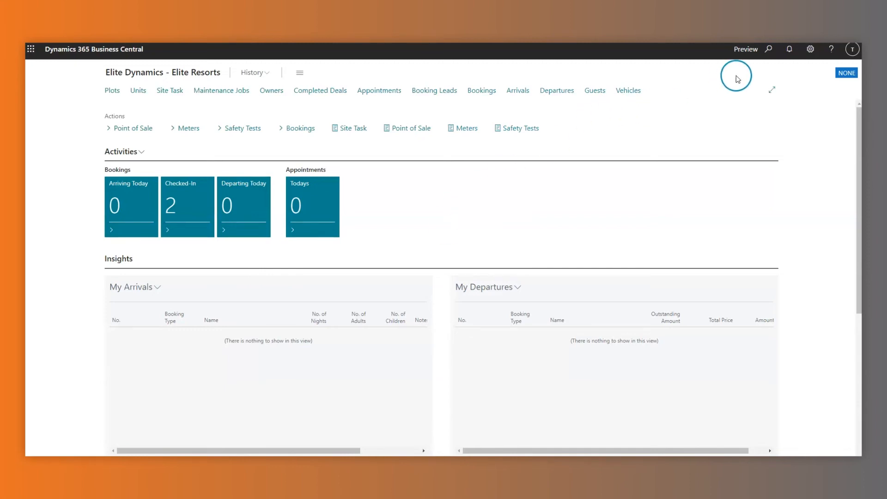
# Open General Ledger Setup from the page search.
pyautogui.click(769, 49)
pyautogui.write('general led')
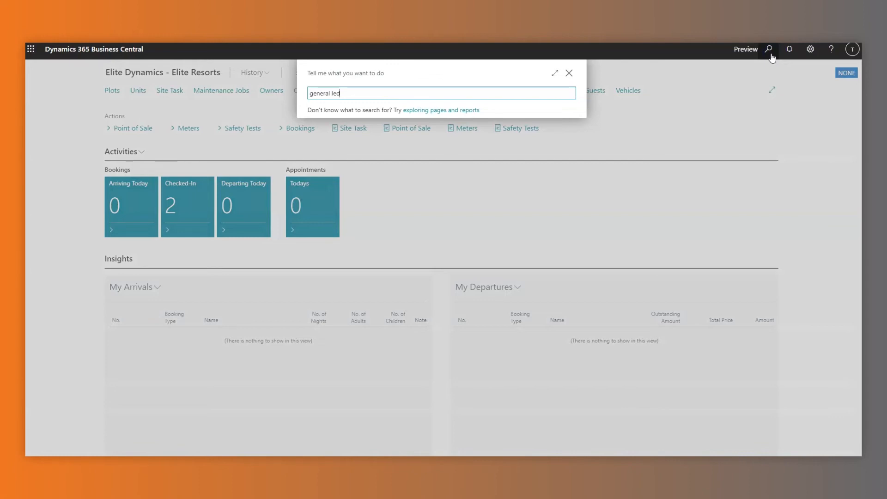
pyautogui.click(417, 131)
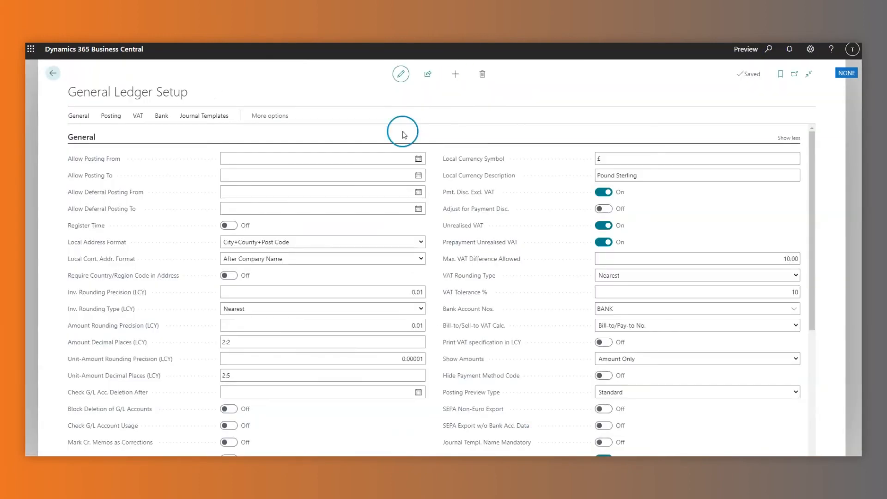
# Review the Check G/L Acc. Deletion After date field and turn on Block Deletion of G/L Accounts.
pyautogui.click(307, 391)
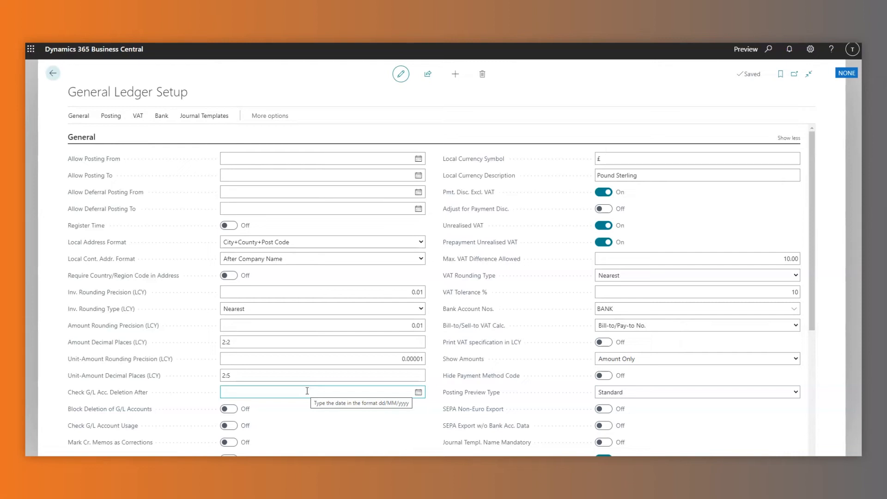
pyautogui.click(307, 391)
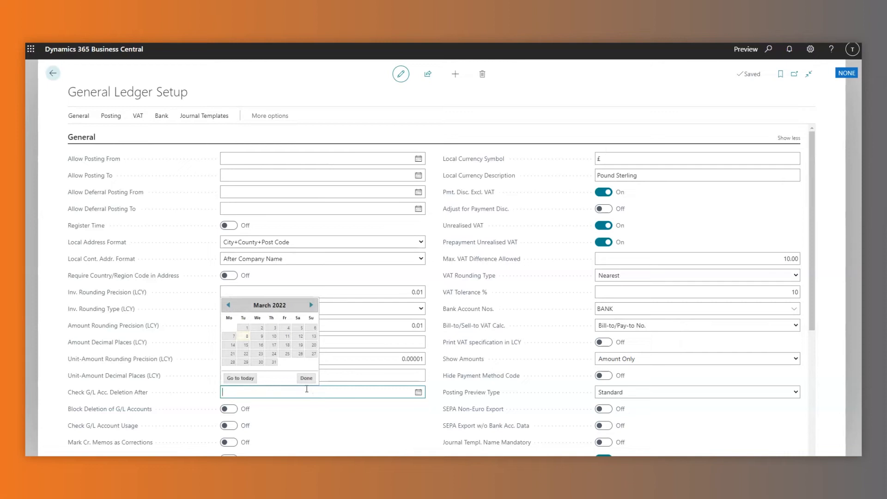
pyautogui.click(294, 412)
pyautogui.click(230, 411)
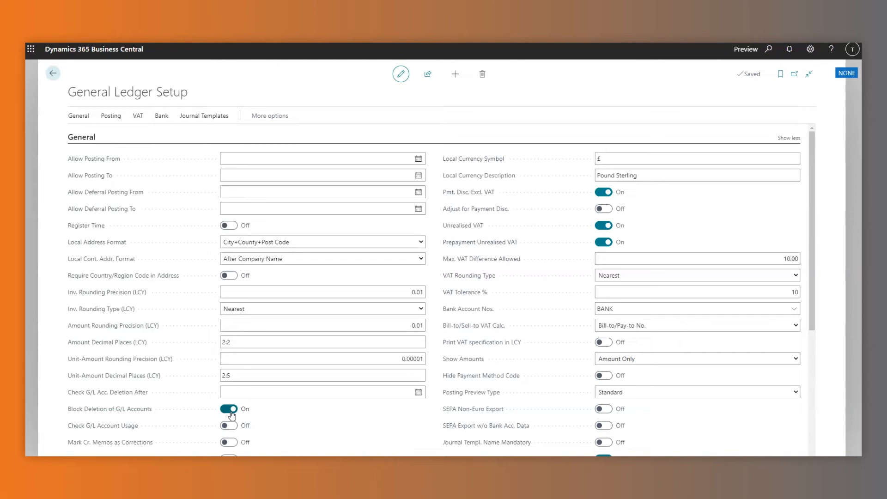
pyautogui.click(265, 391)
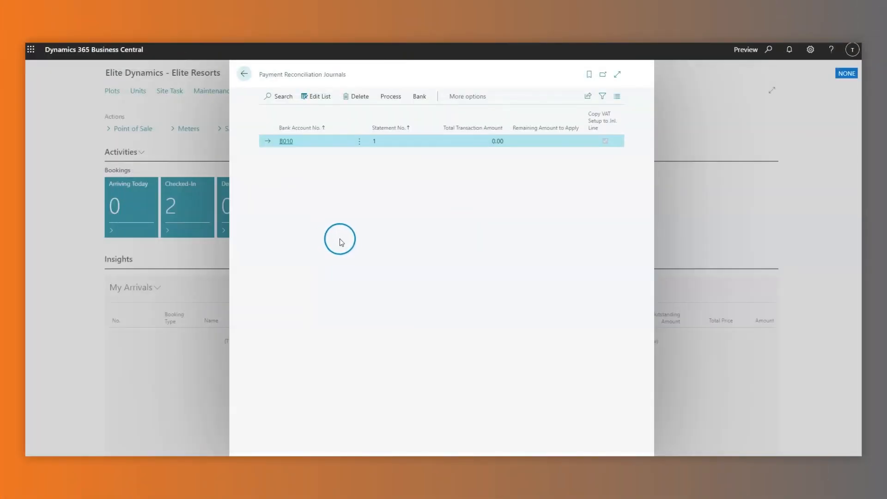
# Edit the B010 reconciliation journal, review its posting options, then return to the role centre.
pyautogui.click(397, 102)
pyautogui.click(382, 114)
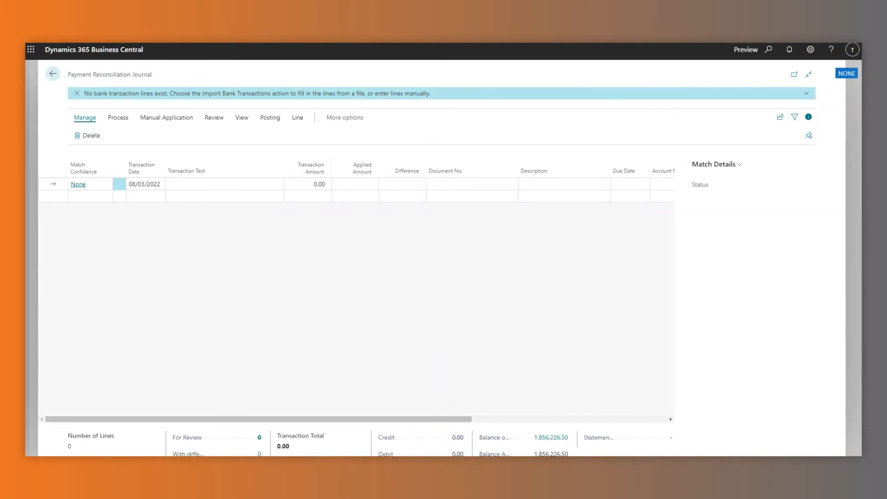
pyautogui.click(272, 119)
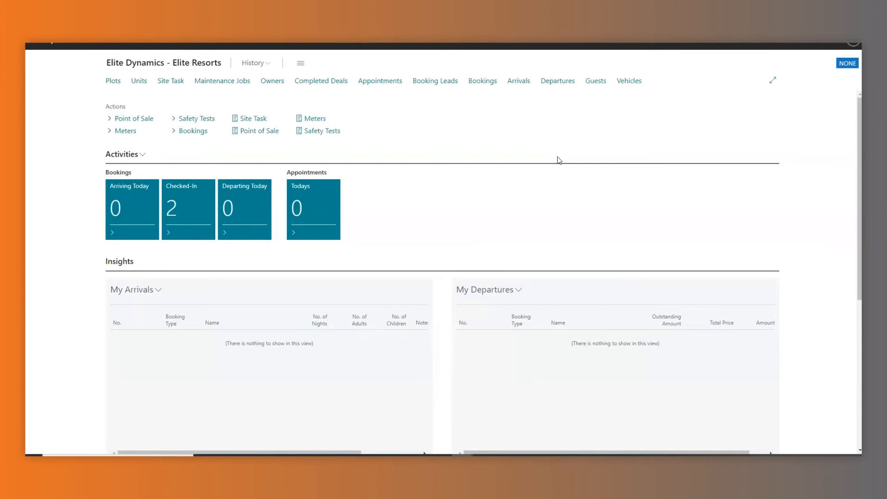
pyautogui.click(769, 45)
pyautogui.write('feature manag')
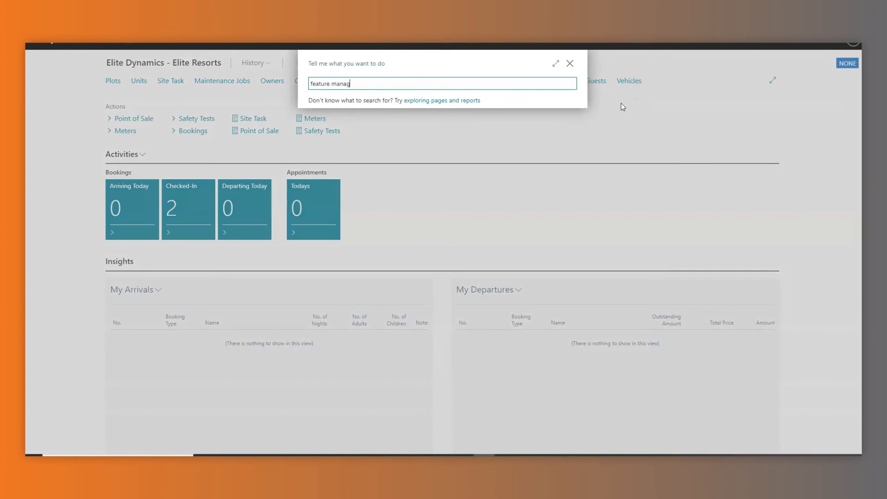
pyautogui.click(380, 125)
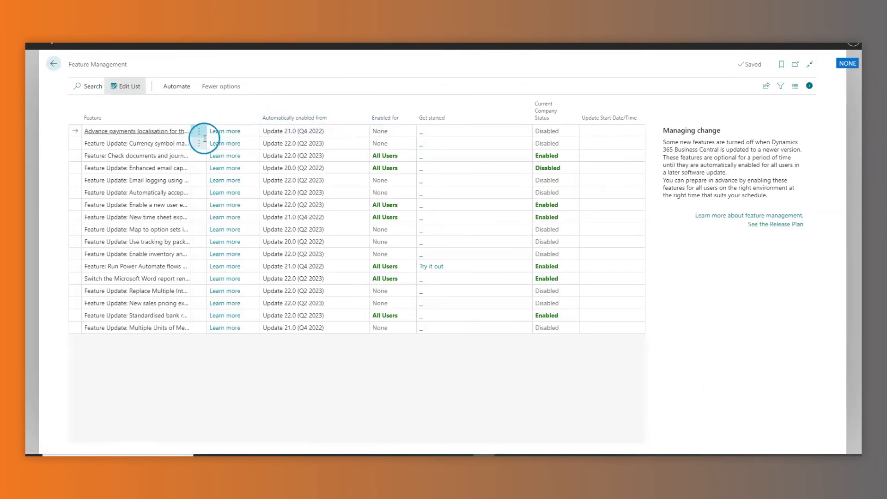
pyautogui.click(178, 158)
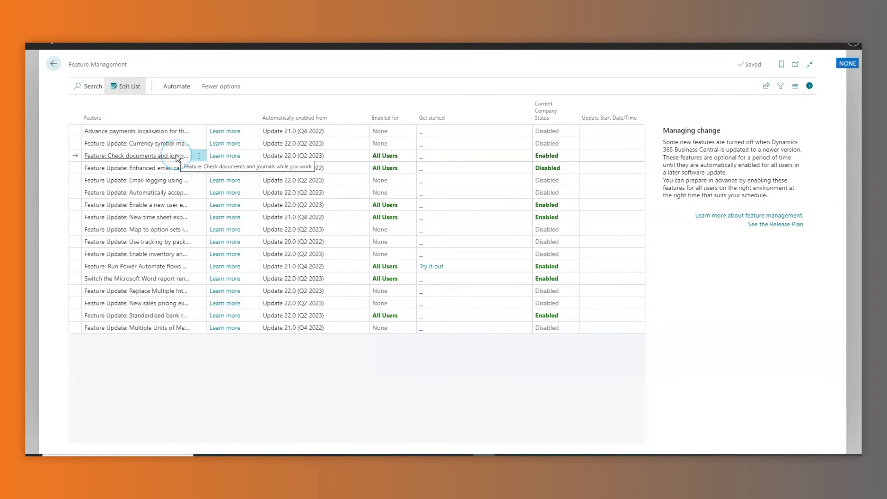
pyautogui.click(411, 156)
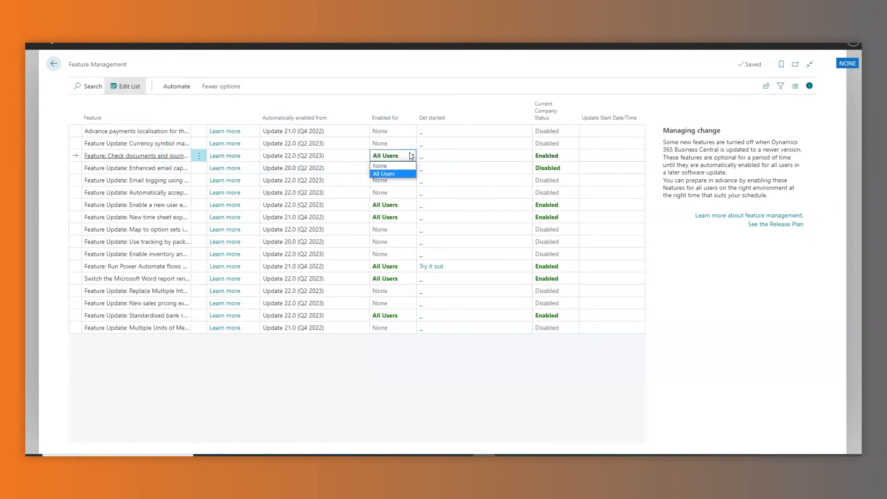
pyautogui.click(411, 156)
pyautogui.click(53, 63)
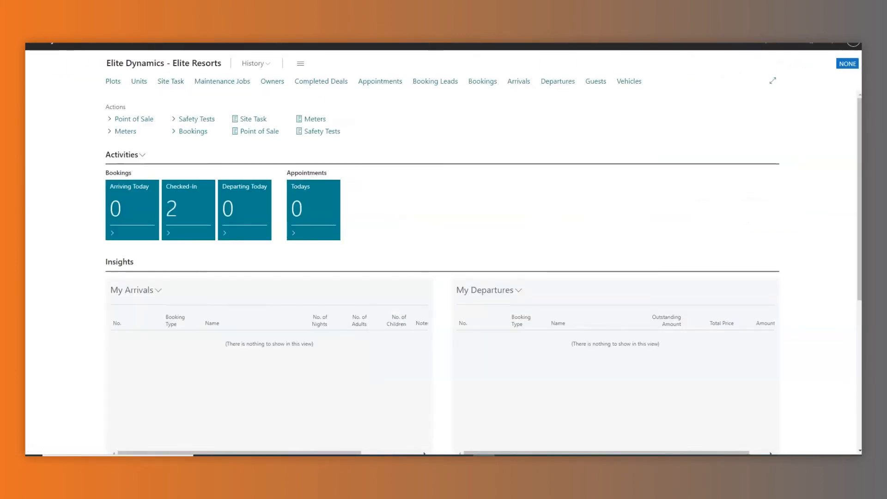
pyautogui.hotkey('alt', 'q')
pyautogui.write('gen')
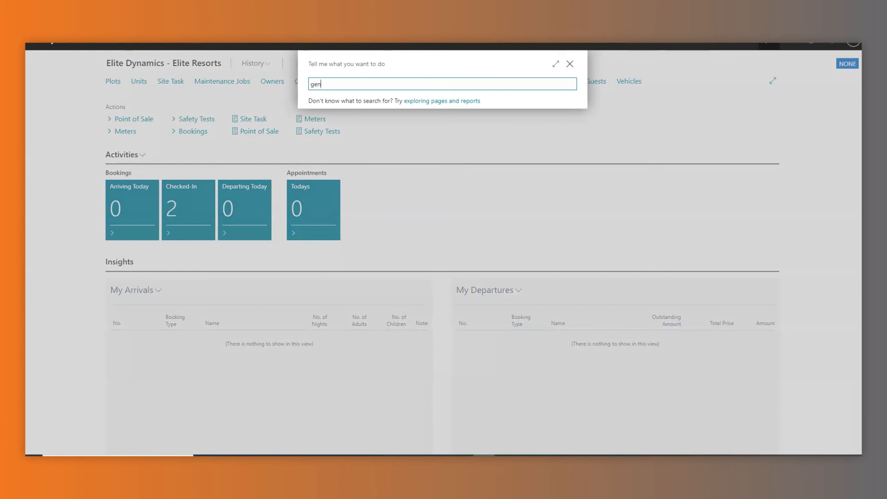
pyautogui.write('eral ledger se')
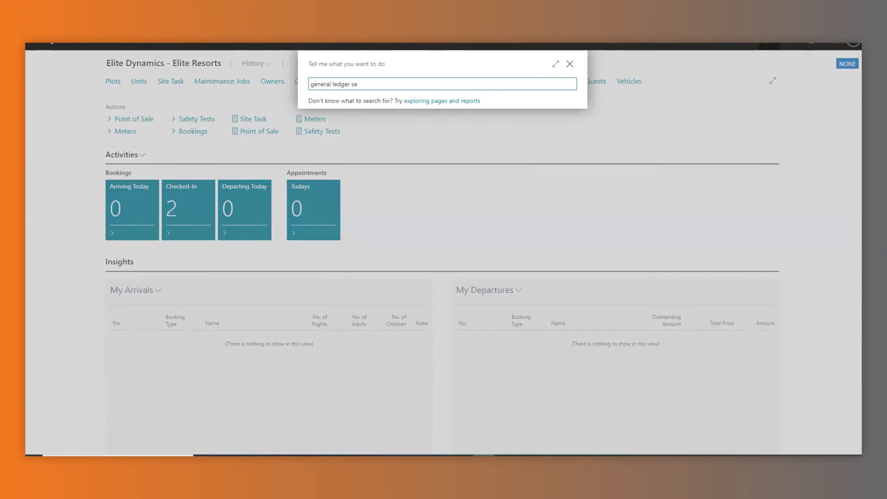
pyautogui.click(405, 122)
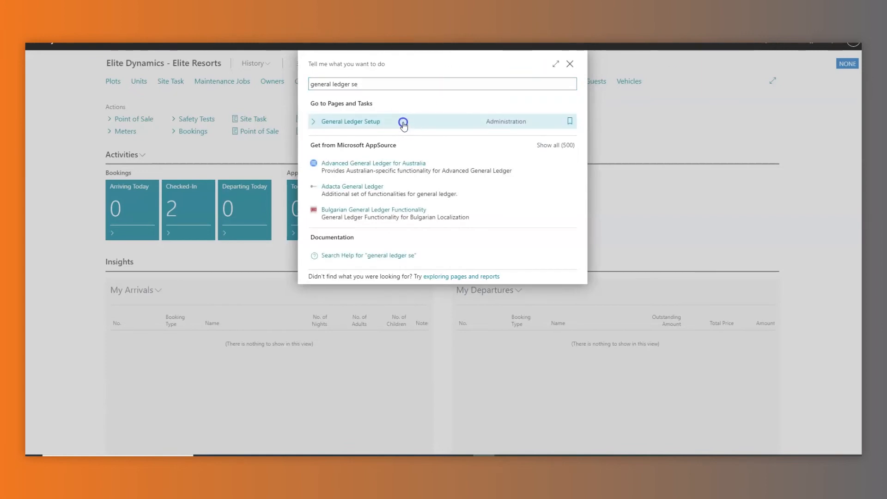
pyautogui.scroll(-4, 568, 248)
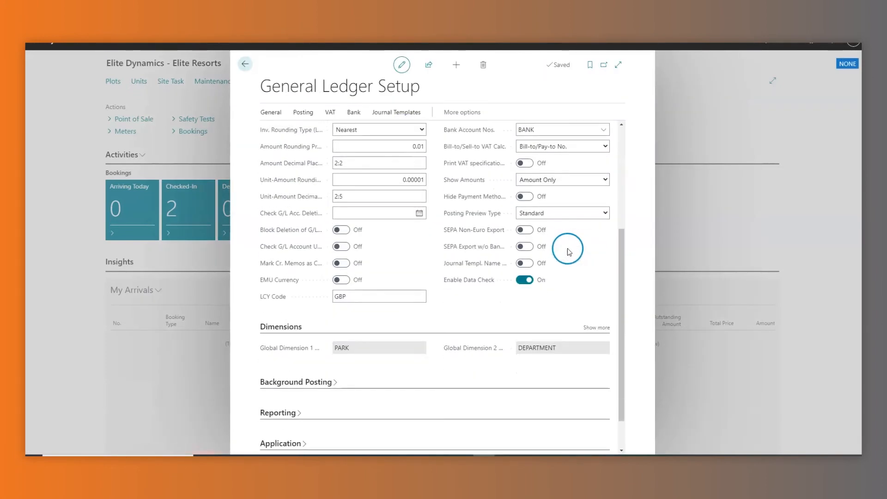
pyautogui.click(471, 280)
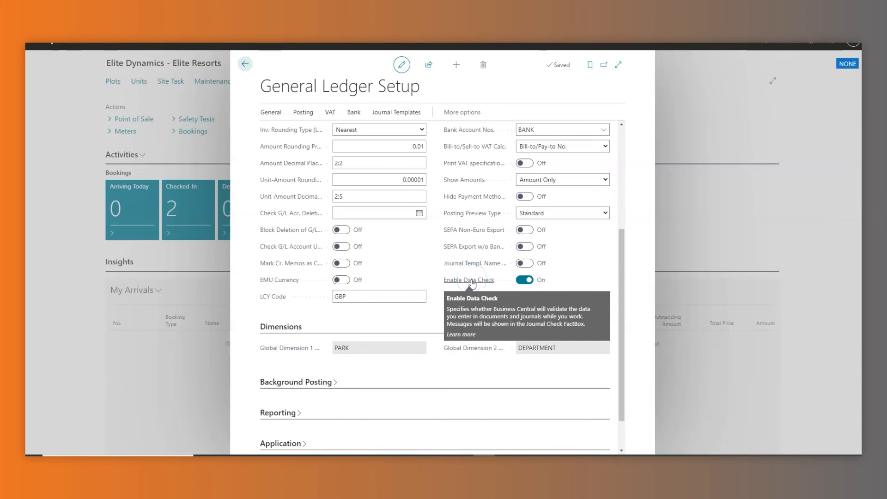
pyautogui.click(245, 64)
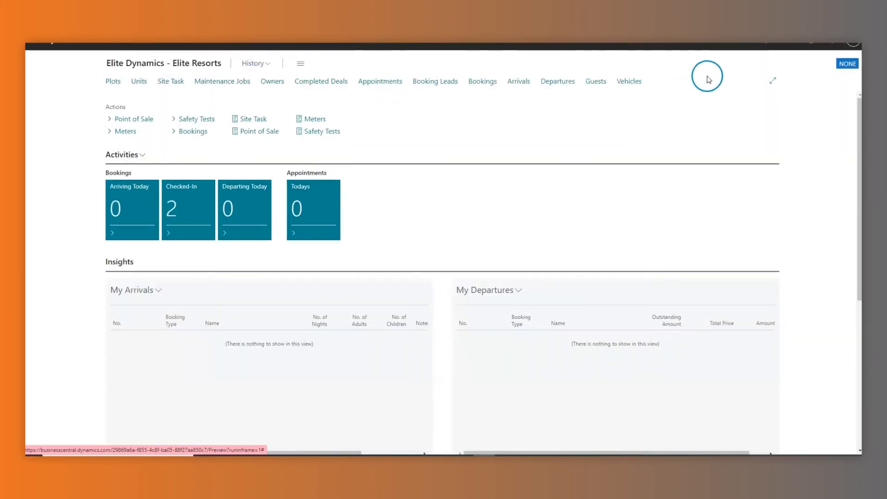
pyautogui.hotkey('alt', 'q')
pyautogui.write('ge')
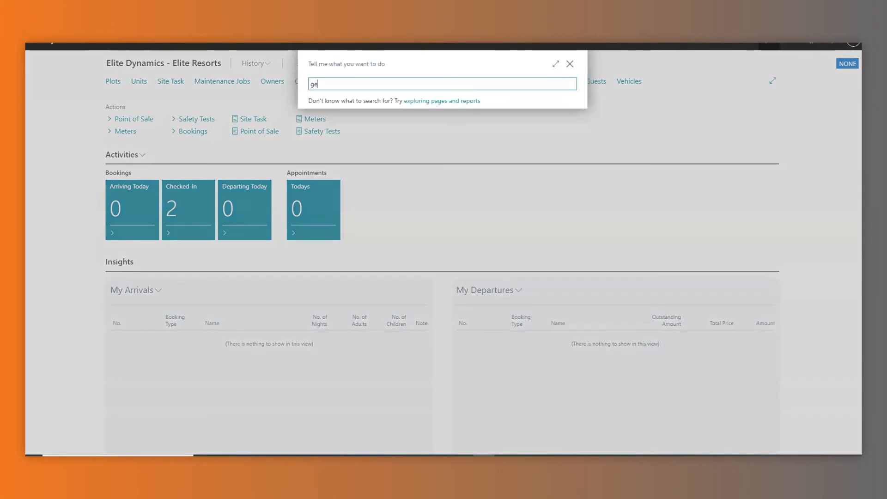
pyautogui.write('neral journ')
pyautogui.click(490, 119)
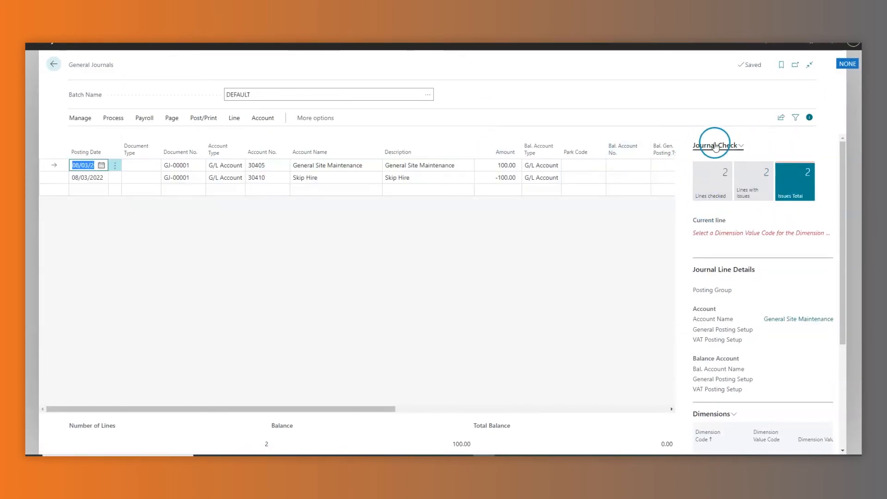
pyautogui.click(616, 207)
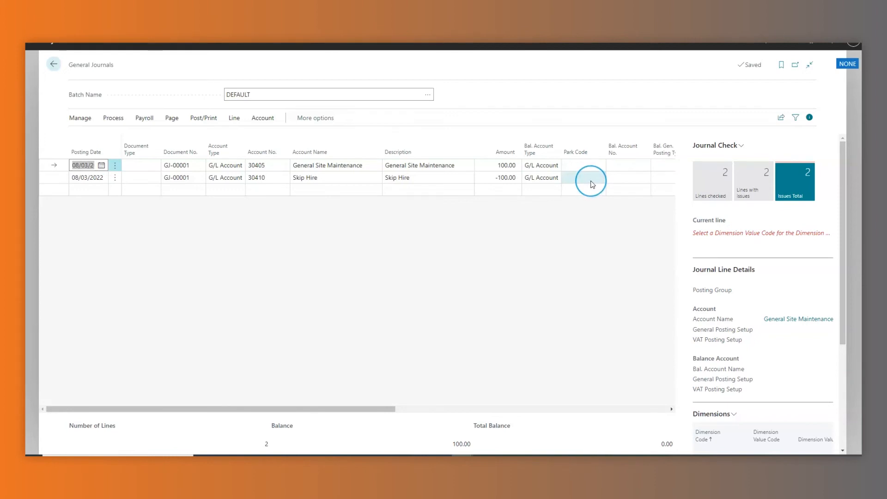
pyautogui.click(53, 64)
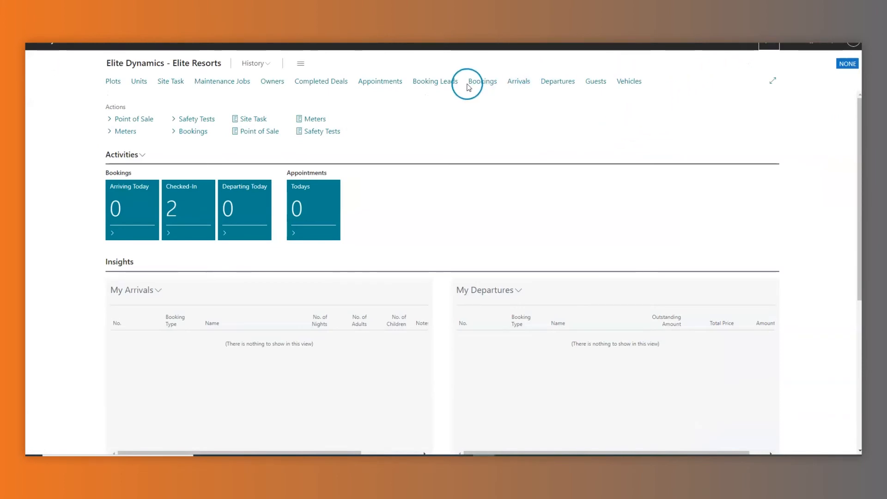
pyautogui.hotkey('alt', 'q')
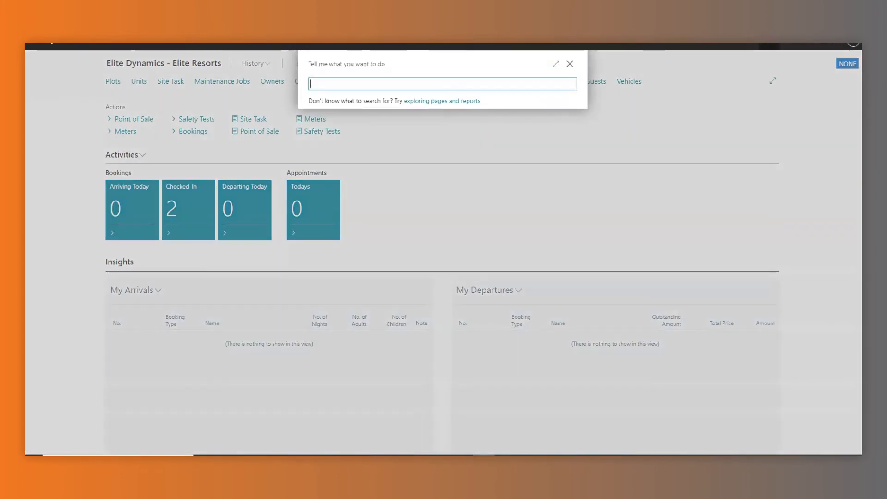
pyautogui.write('my notifi')
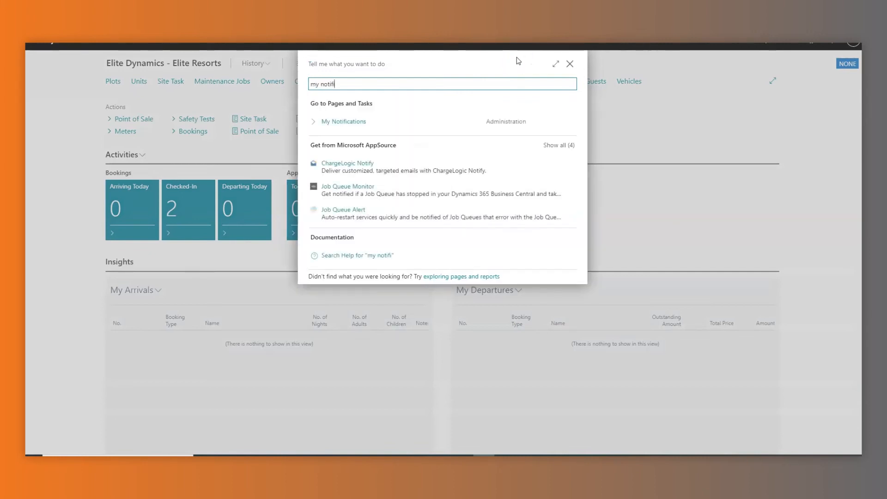
pyautogui.click(363, 120)
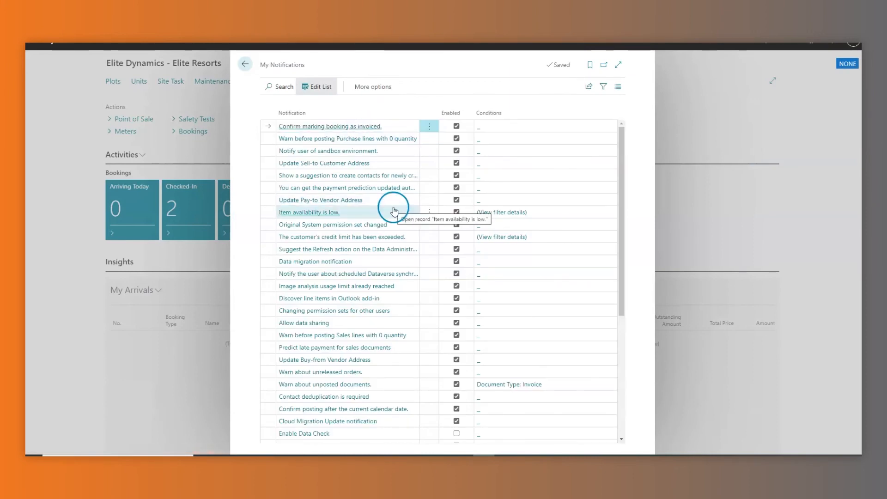
pyautogui.scroll(-5, 394, 210)
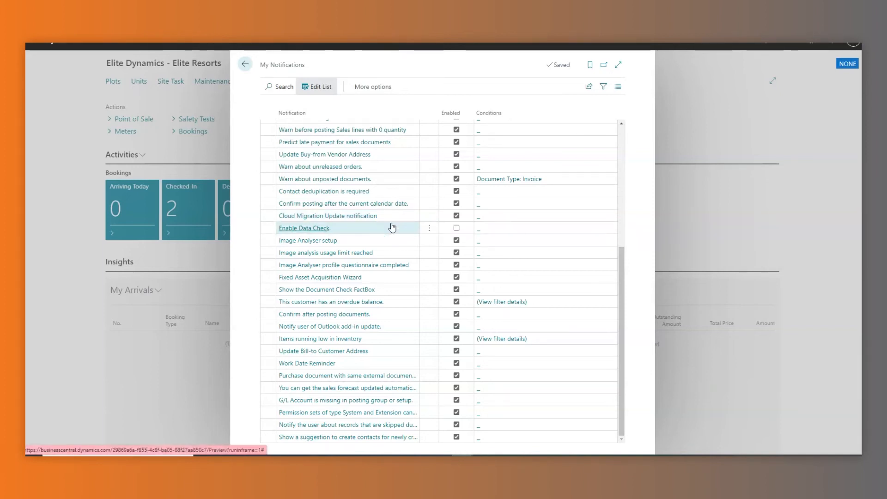
pyautogui.press('Down')
pyautogui.press('Down')
pyautogui.press('Down')
pyautogui.press('Down')
pyautogui.press('Down')
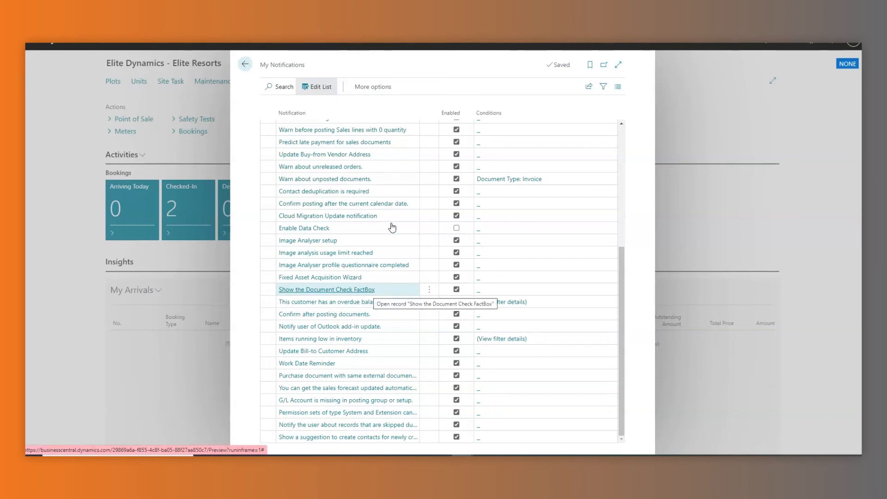
pyautogui.click(377, 291)
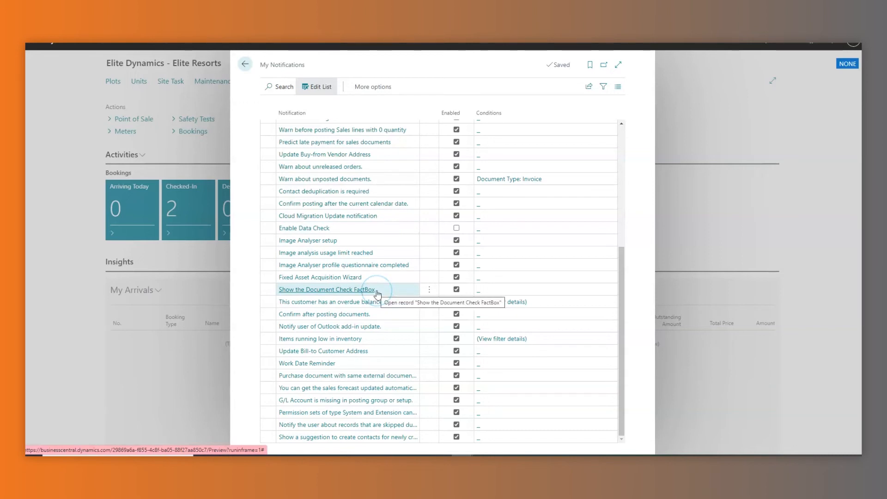
pyautogui.click(320, 88)
pyautogui.click(242, 64)
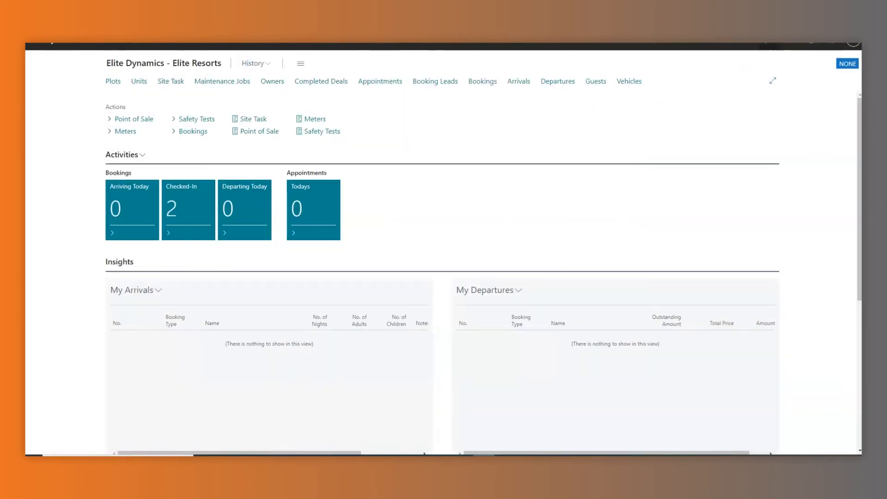
pyautogui.hotkey('alt', 'q')
# Open purchase invoice PI-000010, check its Check Document issue, then open vendor ABI Ltd.
pyautogui.write('pu')
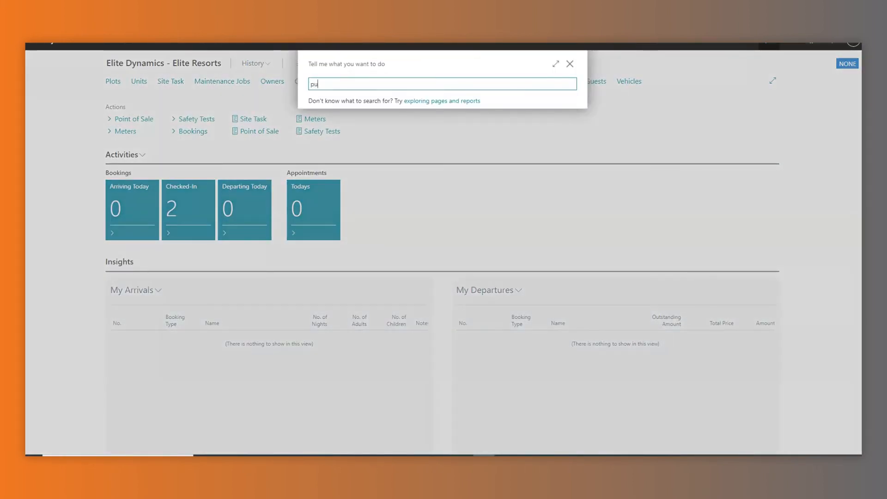
pyautogui.write('rchase invoice')
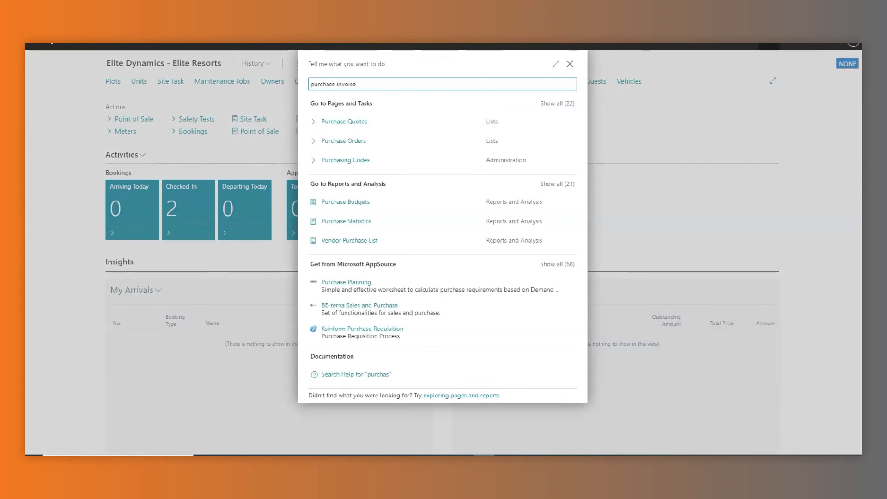
pyautogui.click(325, 122)
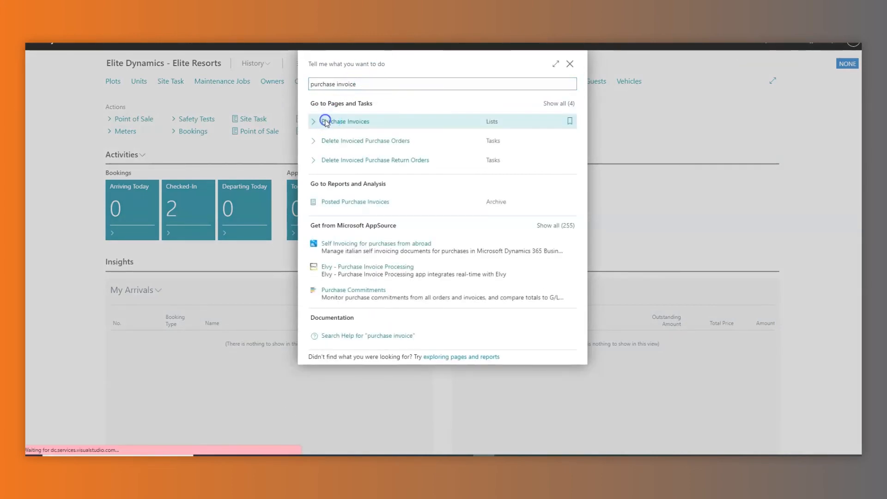
pyautogui.click(87, 149)
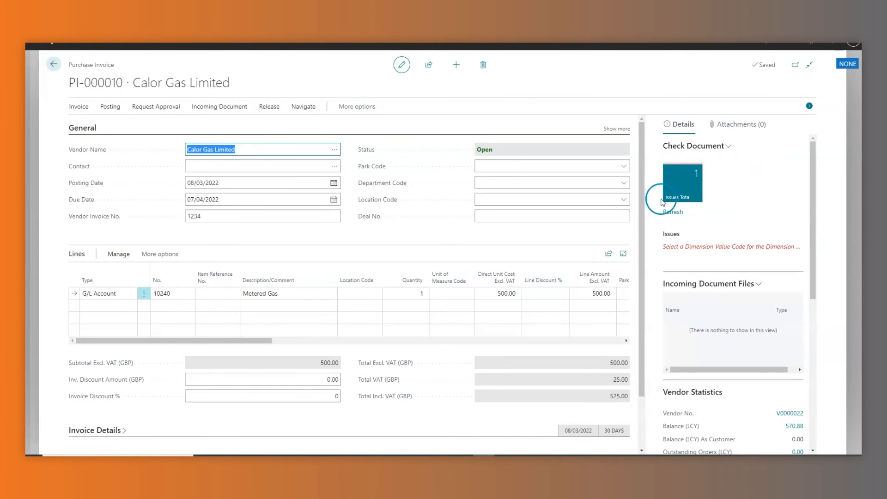
pyautogui.click(682, 237)
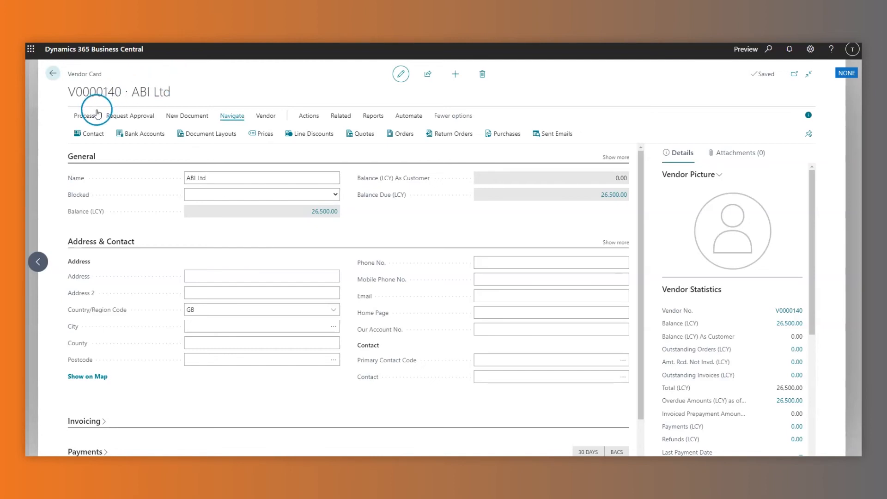
# Create a customer from the ABI Ltd contact using the DOMESTIC customer template.
pyautogui.click(98, 134)
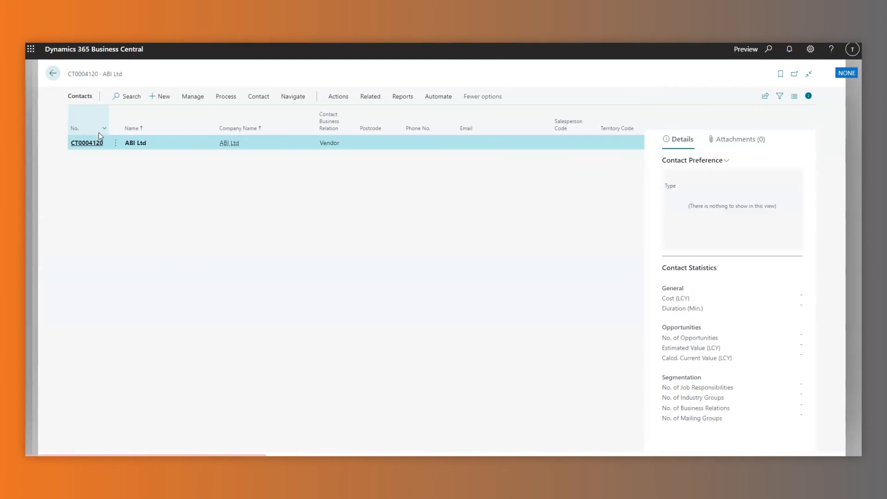
pyautogui.click(338, 96)
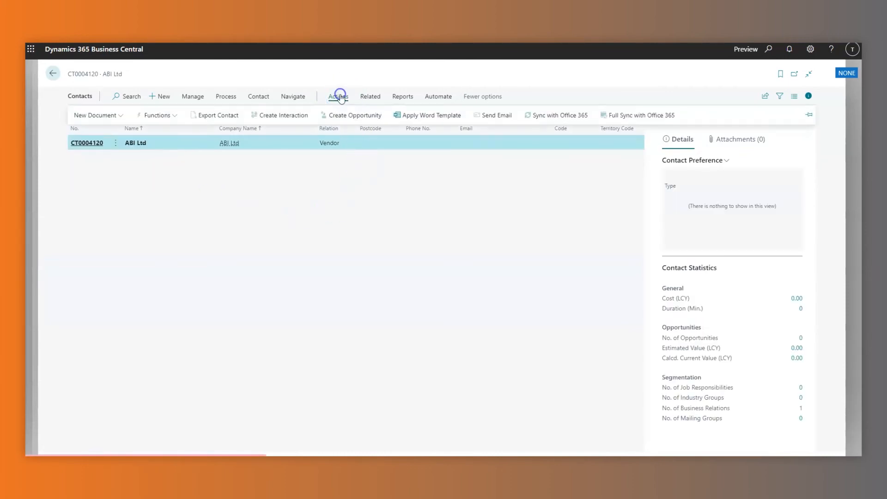
pyautogui.click(159, 115)
pyautogui.moveTo(173, 166)
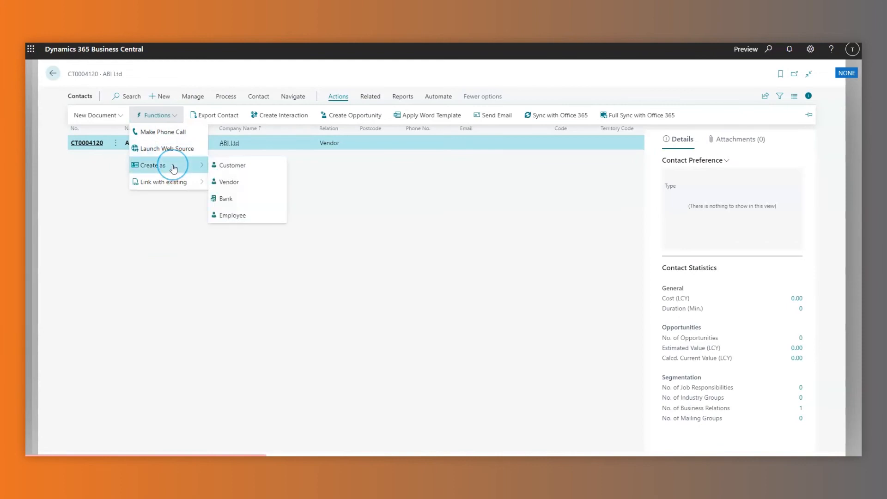
pyautogui.click(233, 169)
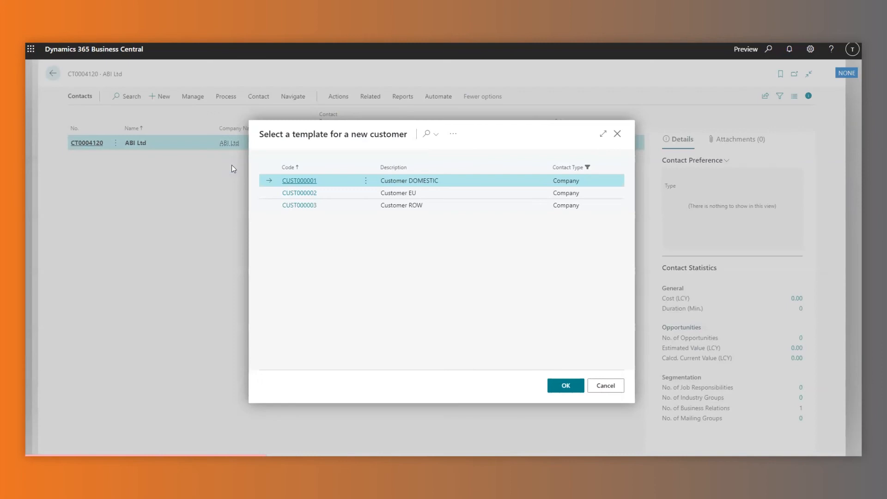
pyautogui.click(574, 387)
pyautogui.click(513, 282)
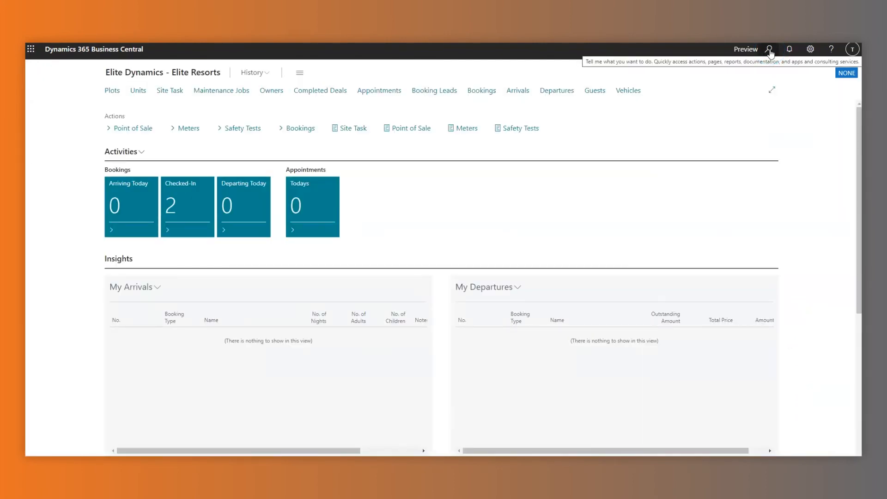
# Find ABI Ltd in the Customers list and open its customer card.
pyautogui.click(770, 50)
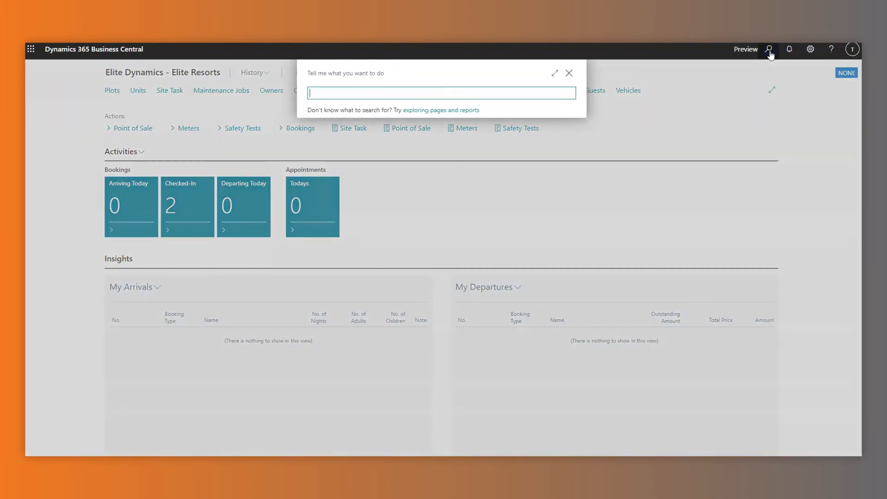
pyautogui.write('customers')
pyautogui.click(373, 134)
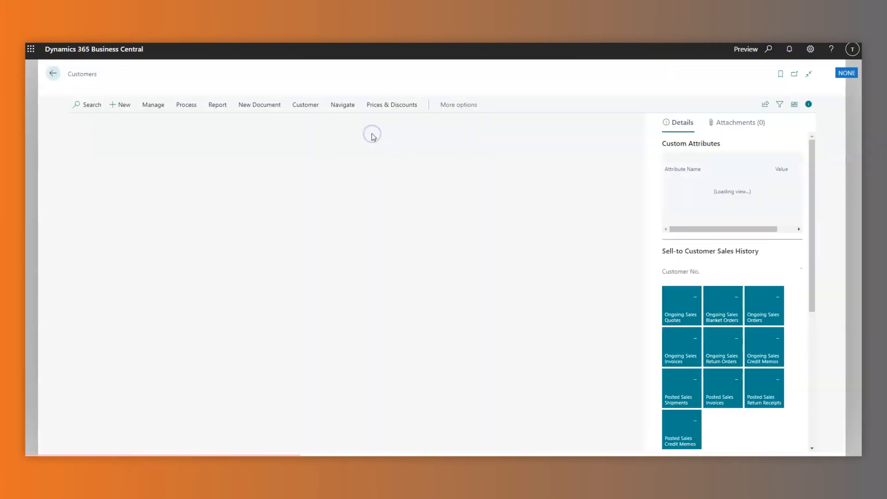
pyautogui.click(91, 114)
pyautogui.write('abi')
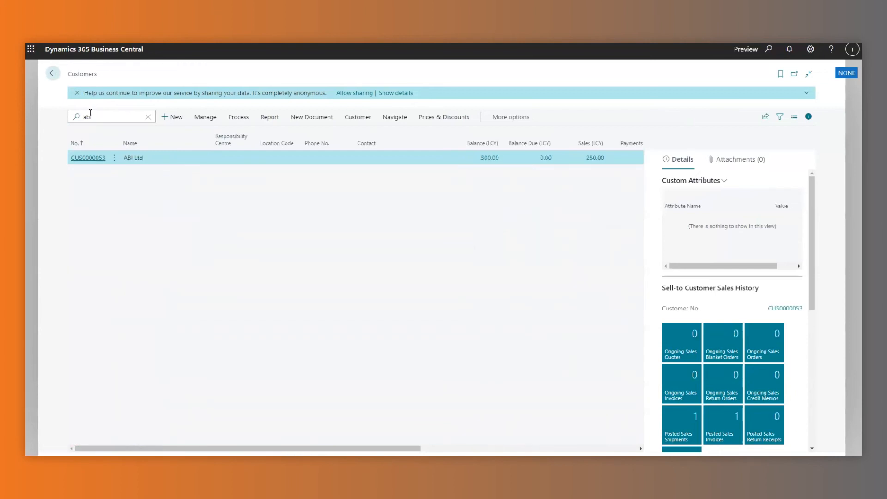
pyautogui.click(89, 158)
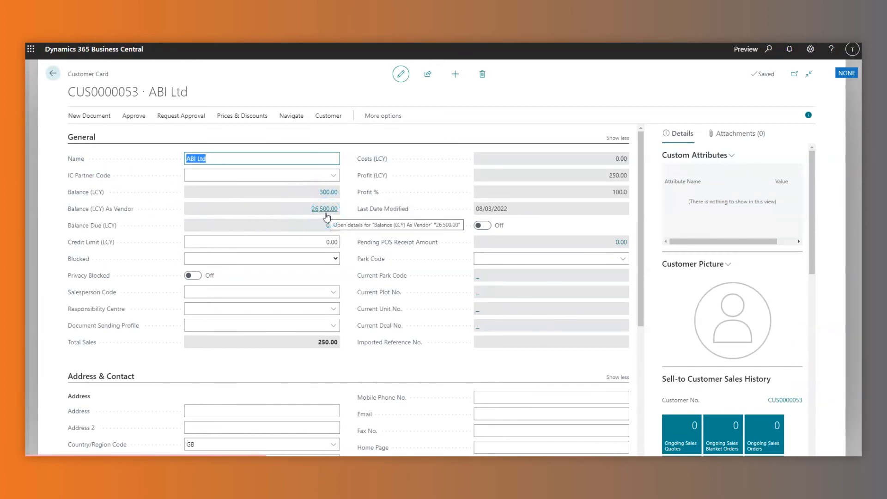
# Open the ABI Ltd vendor card from the Vendors list, then close it to return home.
pyautogui.click(769, 49)
pyautogui.write('vendor')
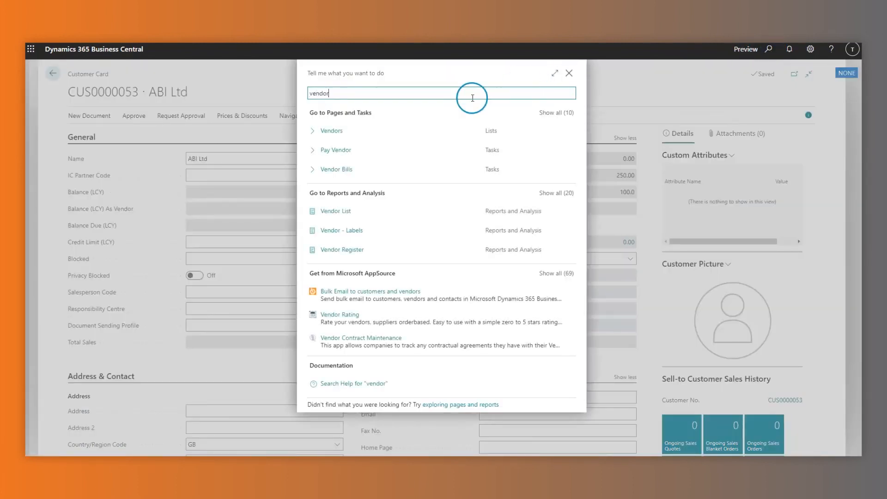
pyautogui.click(398, 129)
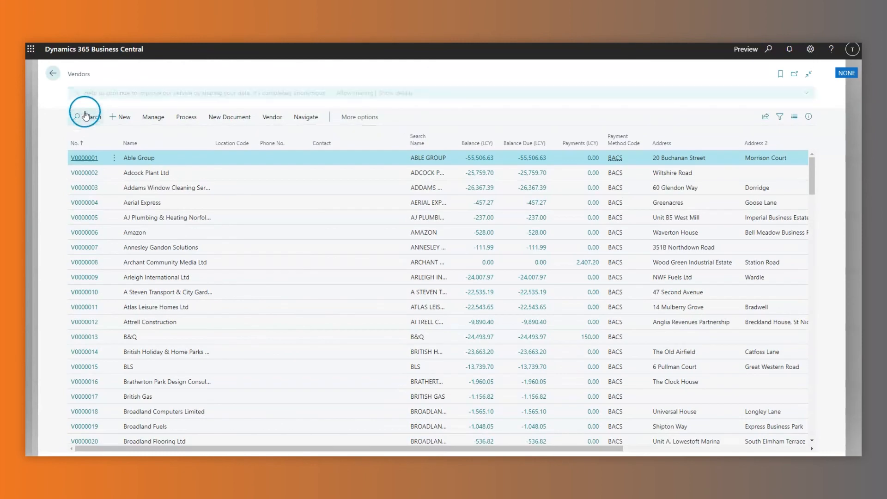
pyautogui.click(91, 117)
pyautogui.write('abl')
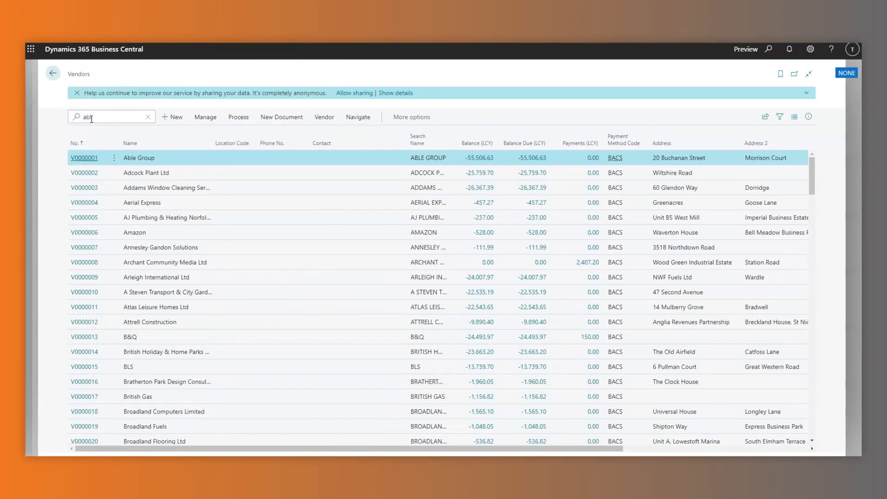
pyautogui.click(79, 173)
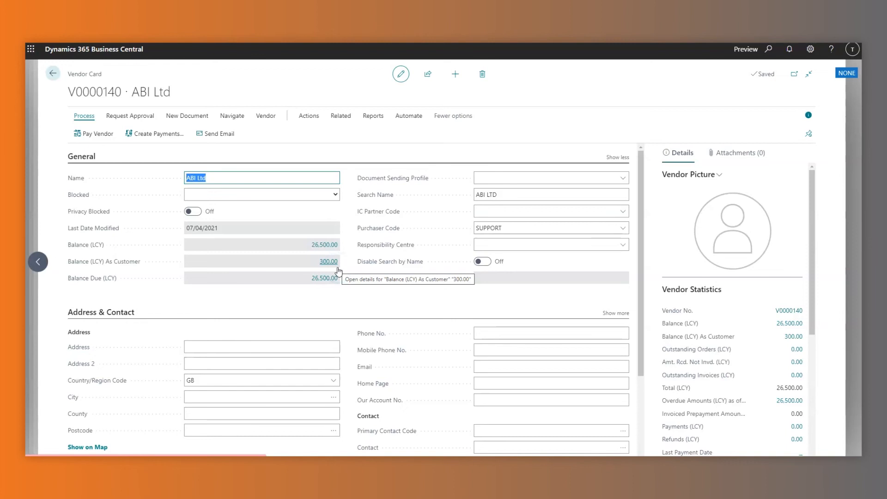
pyautogui.click(212, 65)
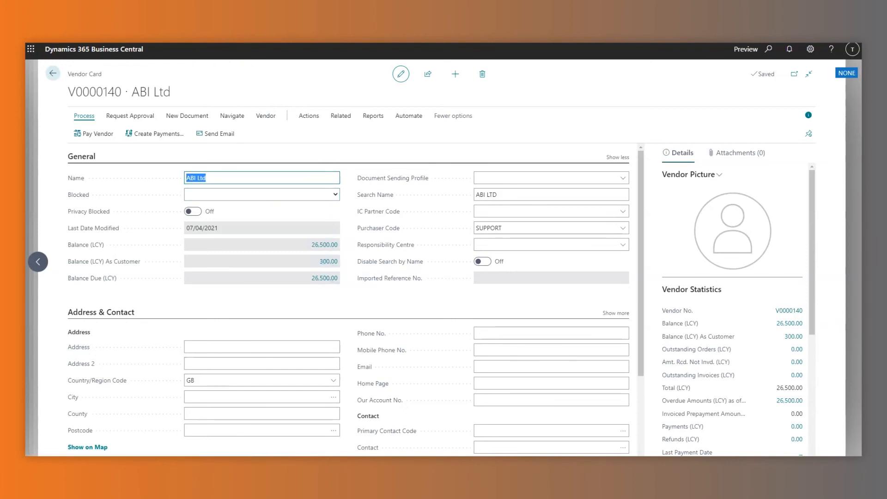
pyautogui.click(635, 199)
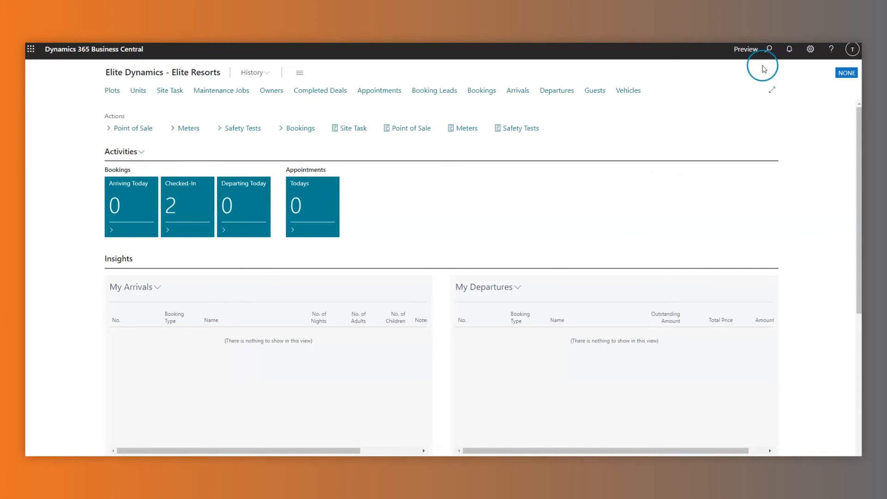
pyautogui.click(769, 49)
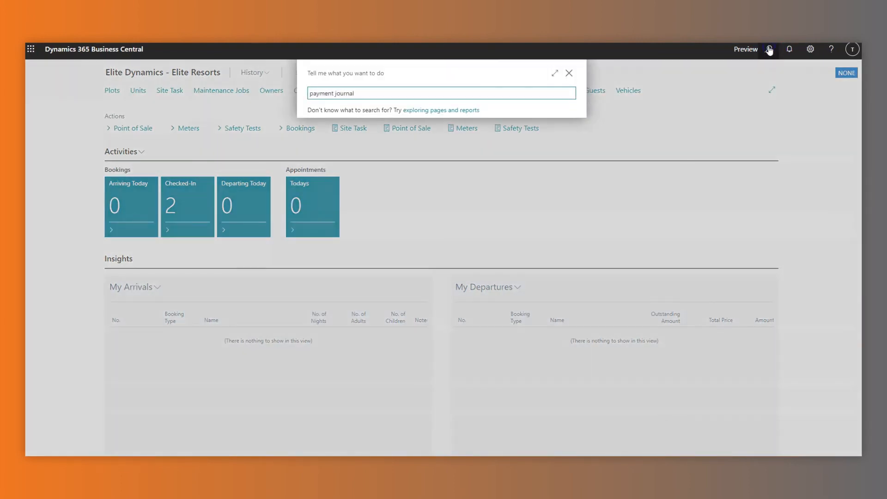
# Open the BACS payment journal and launch Net Customer/Vendor Balances from the Prepare actions.
pyautogui.write('payment journal')
pyautogui.click(387, 131)
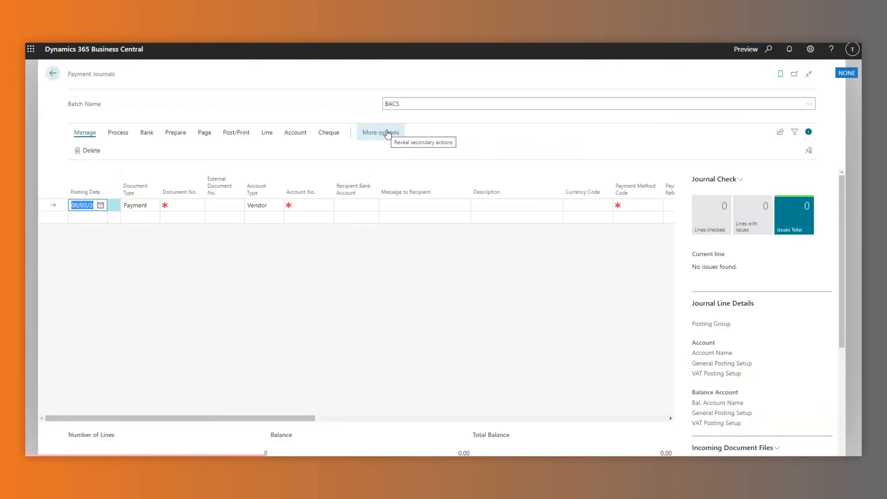
pyautogui.click(122, 135)
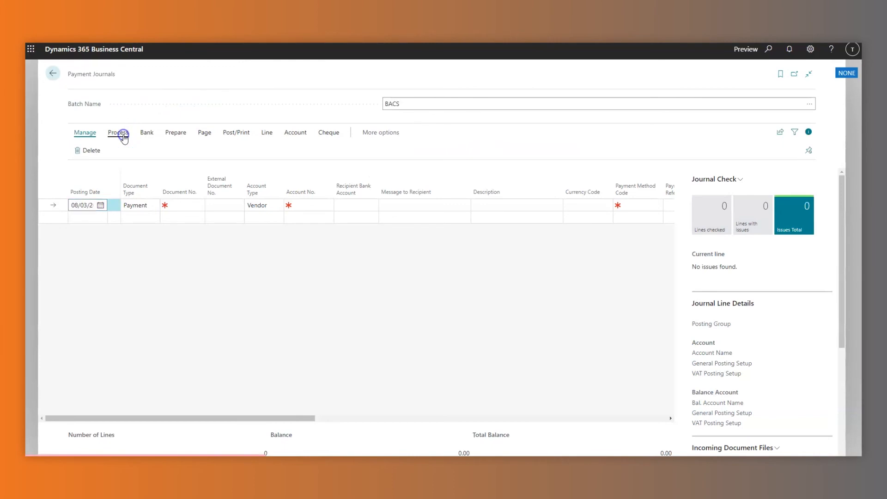
pyautogui.click(173, 135)
pyautogui.click(117, 151)
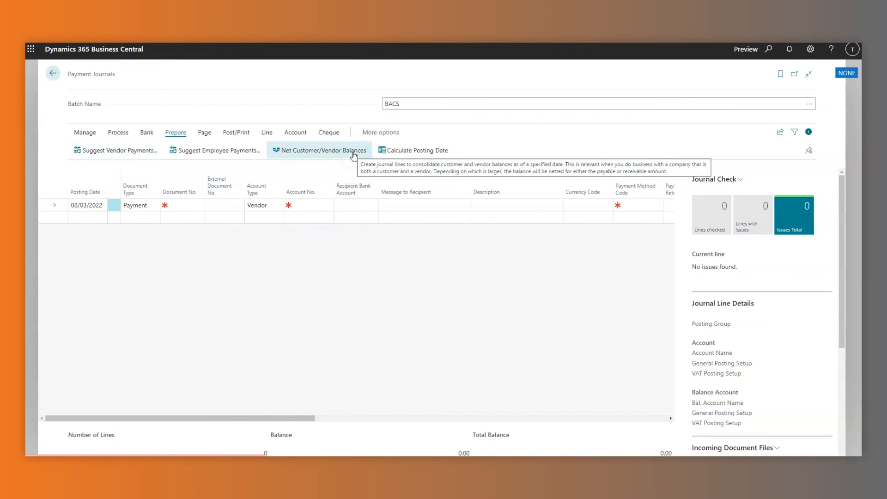
pyautogui.click(354, 152)
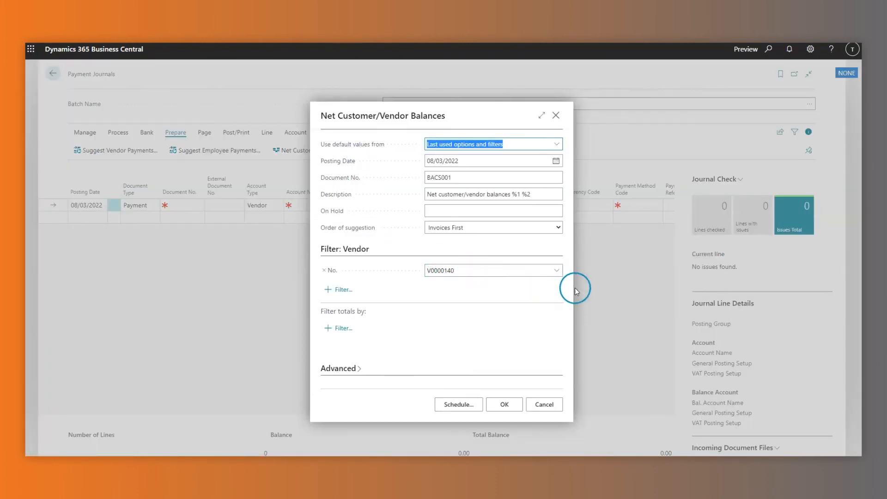
# Net balances for vendor V0000140 under document BACS001, creating the journal lines.
pyautogui.click(557, 271)
pyautogui.click(395, 285)
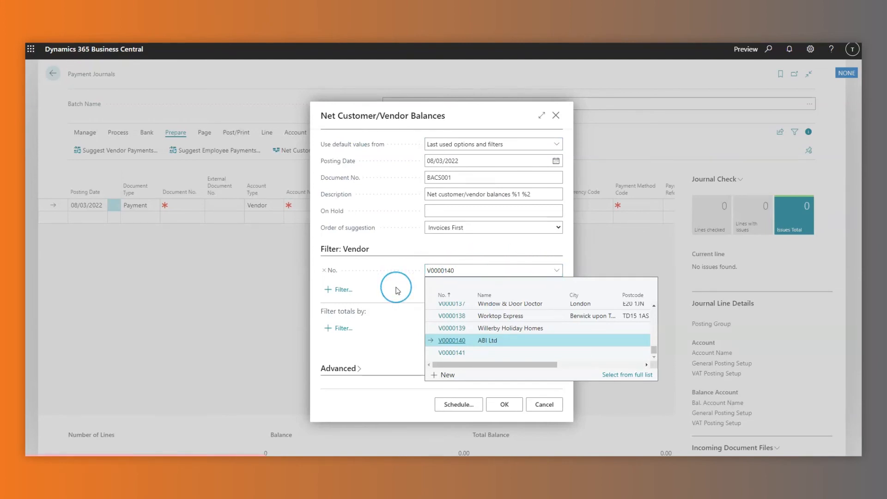
pyautogui.click(396, 289)
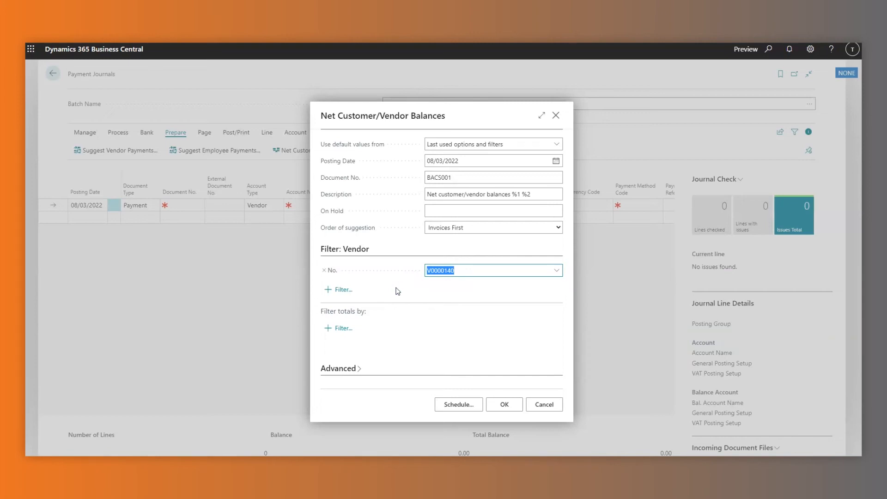
pyautogui.click(507, 403)
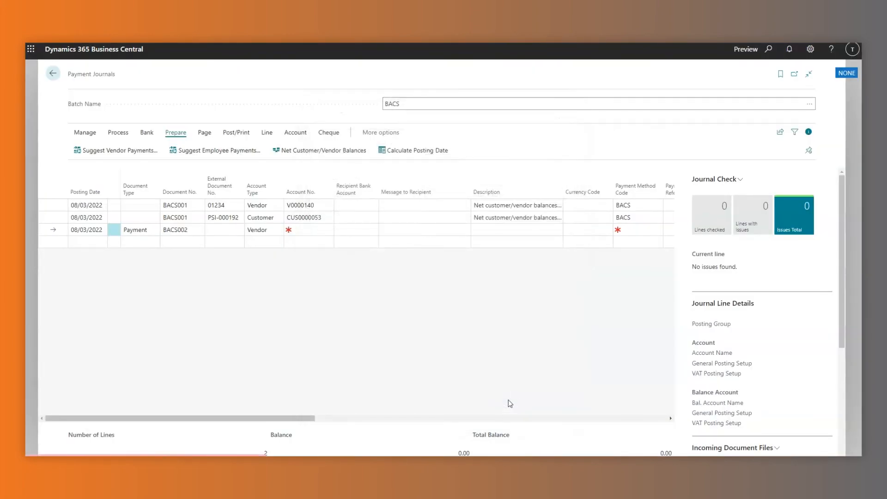
# Select the customer CUS0000053 netting line and scroll the grid right to review its columns.
pyautogui.click(422, 219)
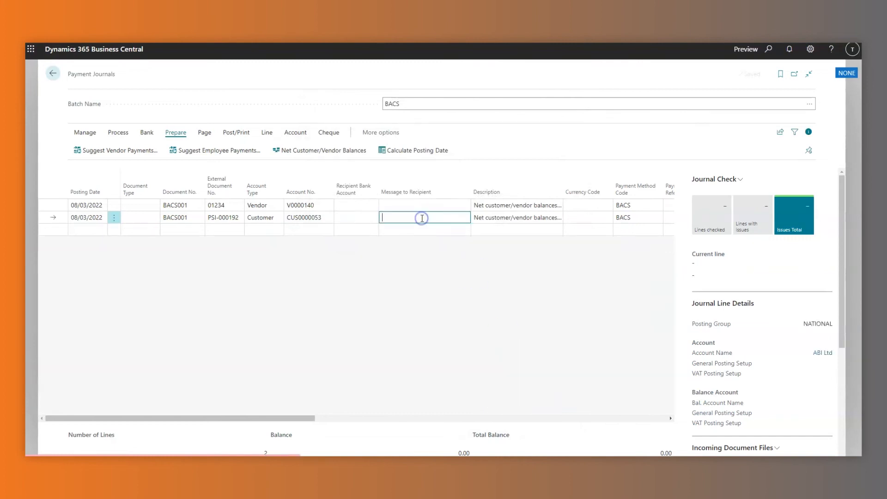
pyautogui.moveTo(216, 418); pyautogui.dragTo(290, 422)
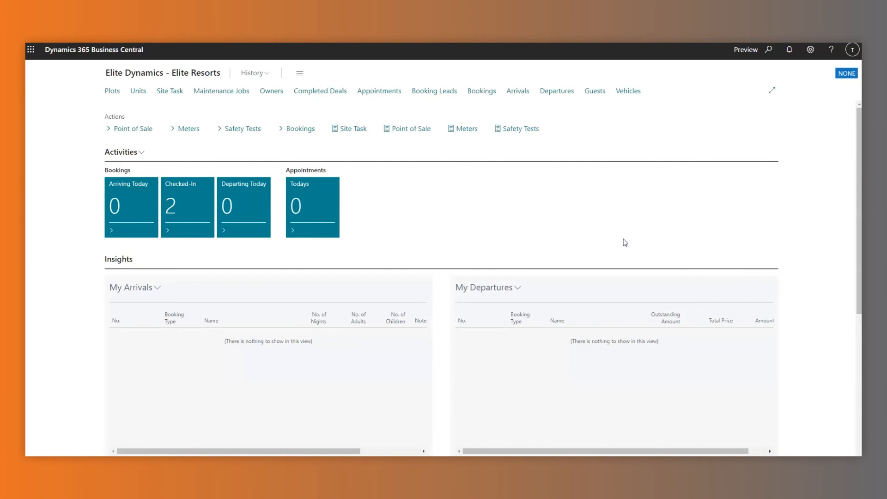
# Open General Ledger Setup, check the blank Allow Posting and Allow Deferral Posting dates, then search 'user set'.
pyautogui.click(770, 50)
pyautogui.write('general led')
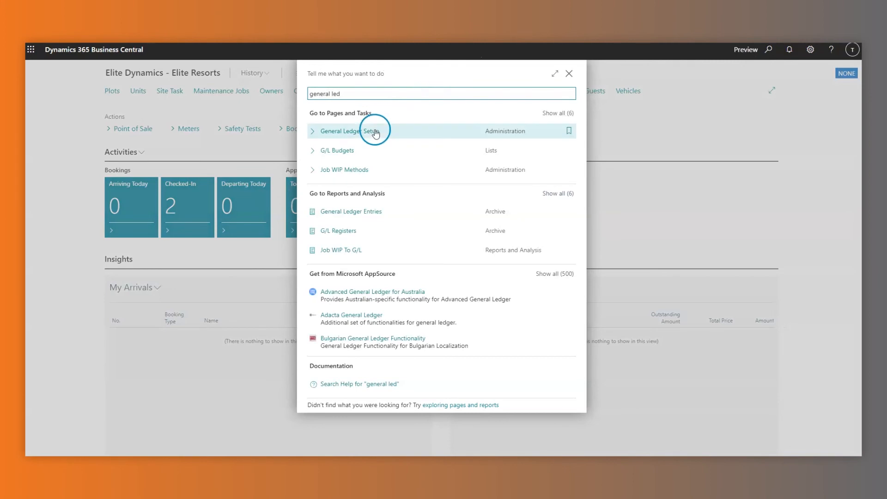
pyautogui.click(372, 132)
pyautogui.click(240, 157)
pyautogui.click(239, 174)
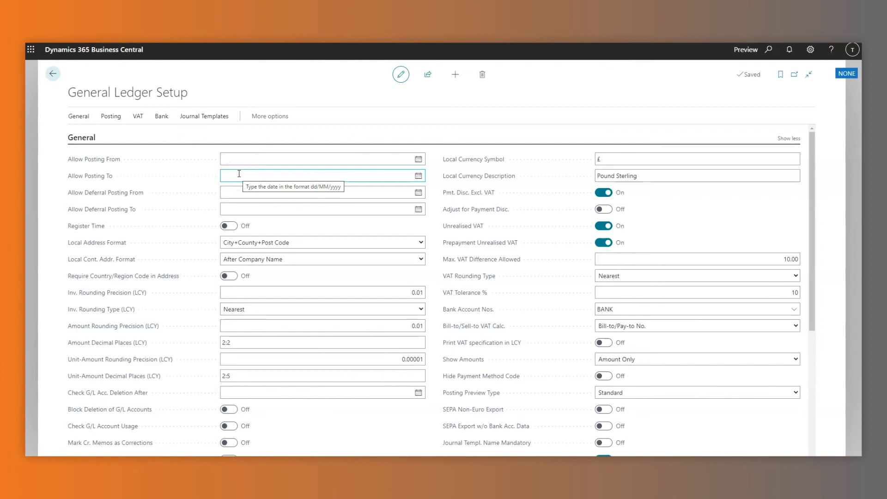
pyautogui.click(253, 193)
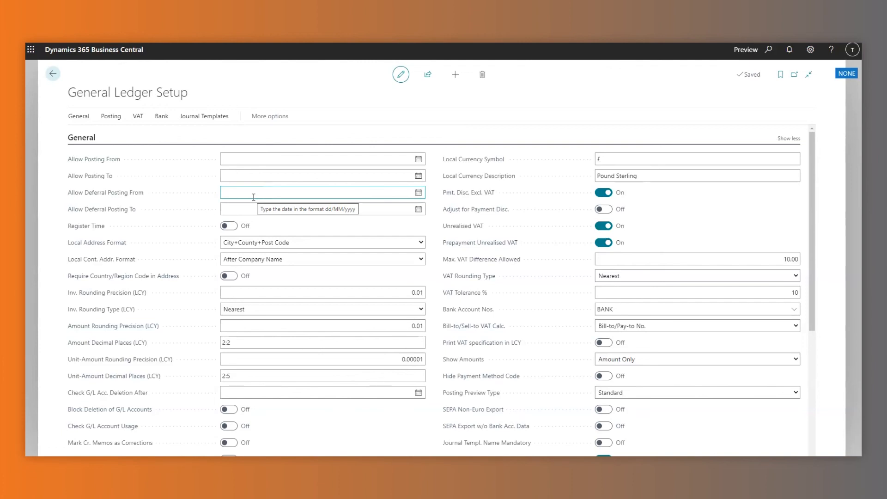
pyautogui.click(266, 207)
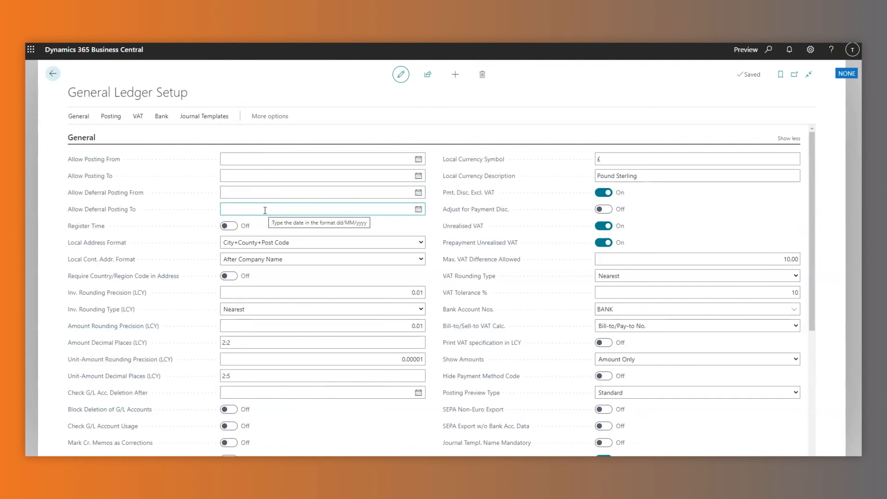
pyautogui.click(769, 49)
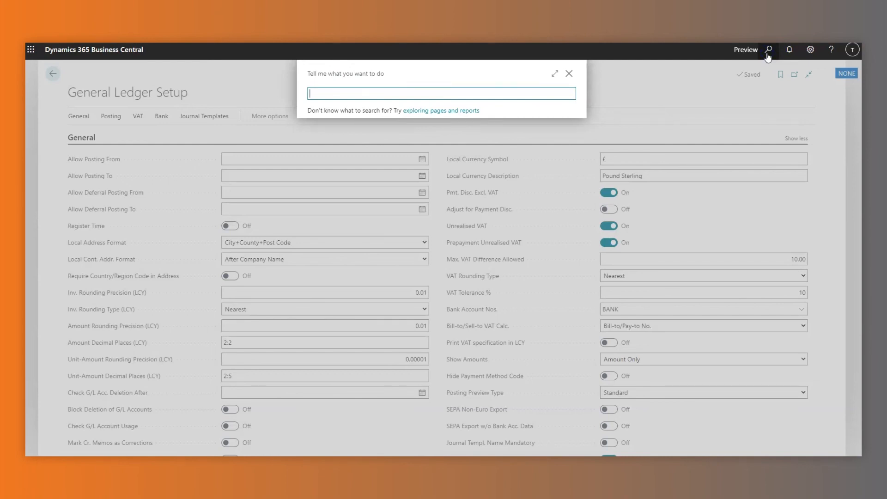
pyautogui.write('user set')
# Open User Setup, then the DEFERRAL template card and its Start Date choices.
pyautogui.click(348, 177)
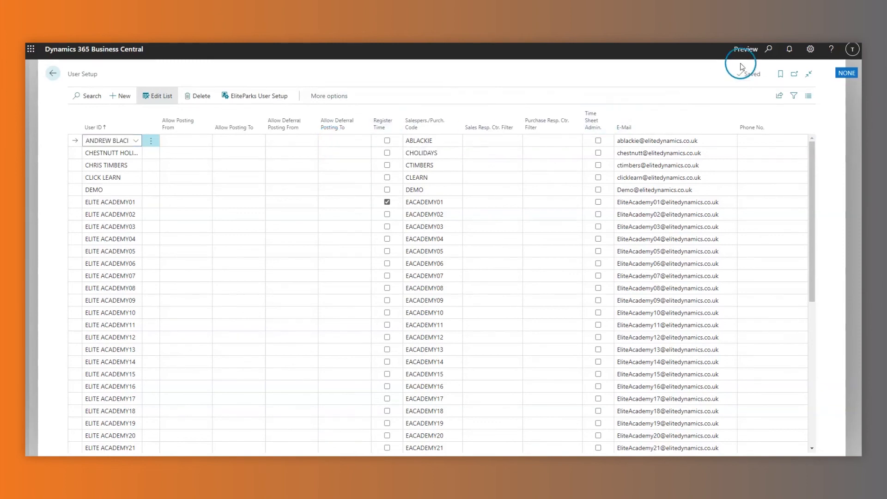
pyautogui.click(769, 49)
pyautogui.write('deferr')
pyautogui.click(335, 131)
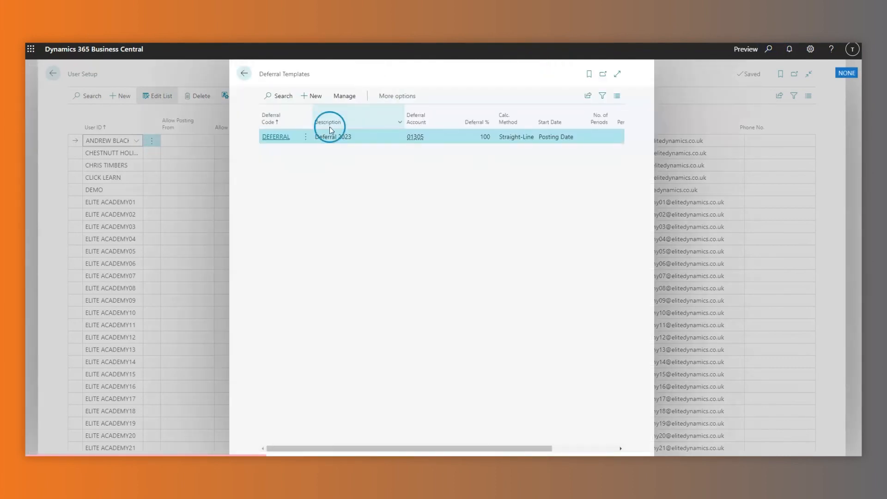
pyautogui.click(276, 137)
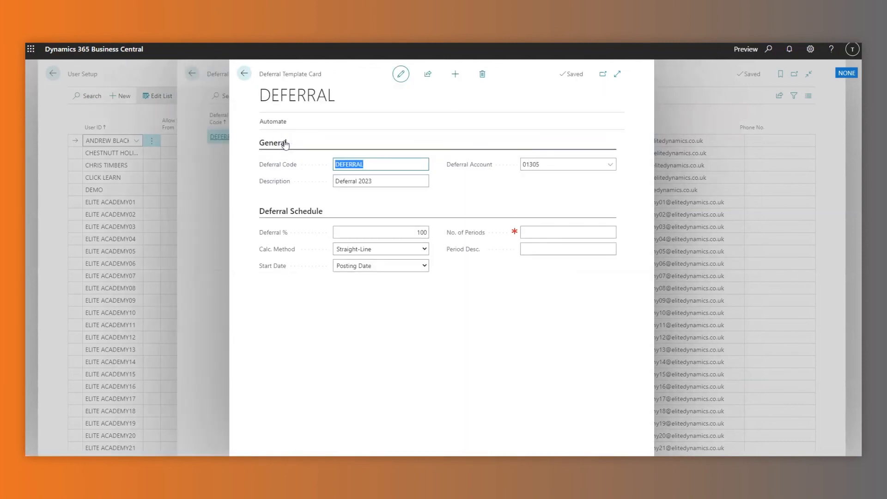
pyautogui.click(425, 265)
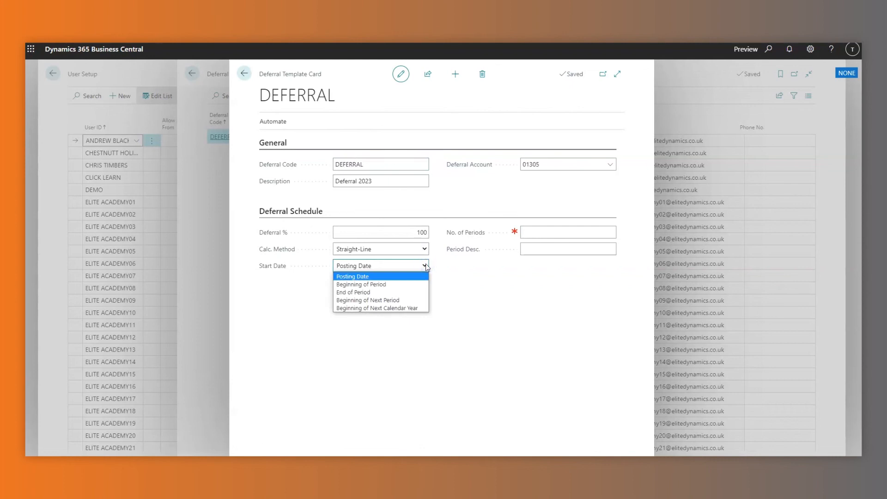
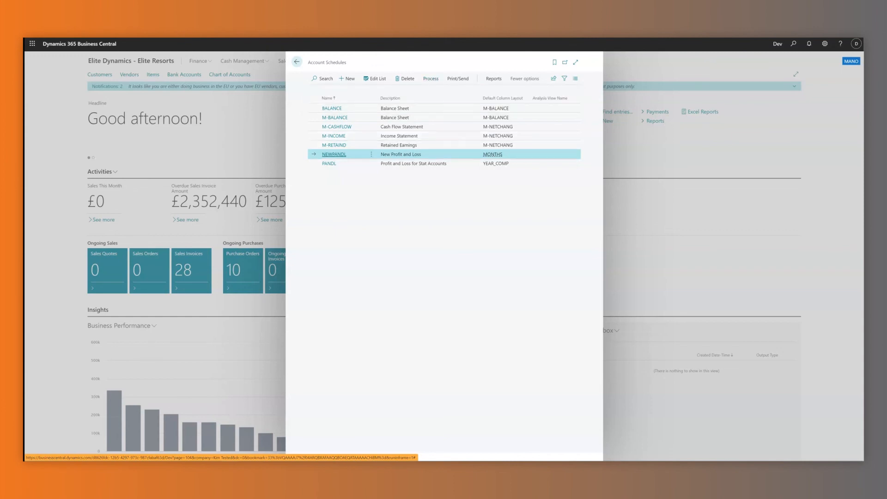
# Open the New Profit and Loss schedule rows and type 'Assets' into row 013's Totaling cell.
pyautogui.click(430, 78)
pyautogui.click(342, 106)
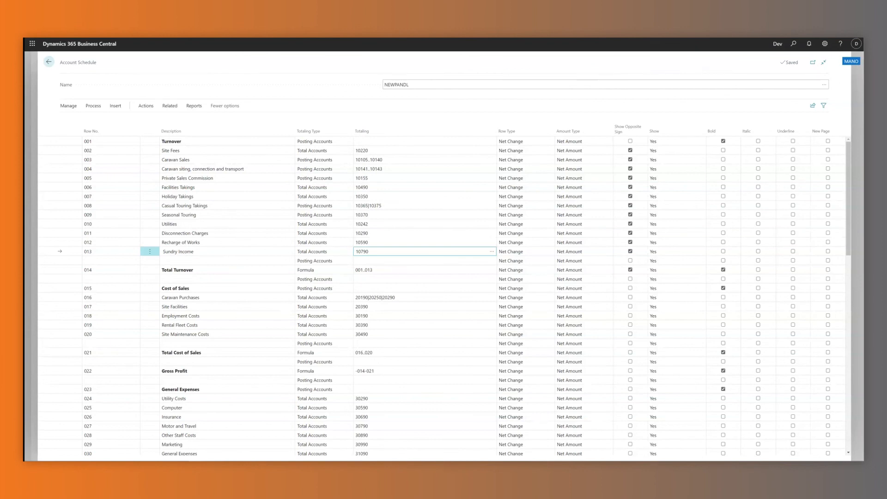
pyautogui.doubleClick(362, 251)
pyautogui.write('Assets')
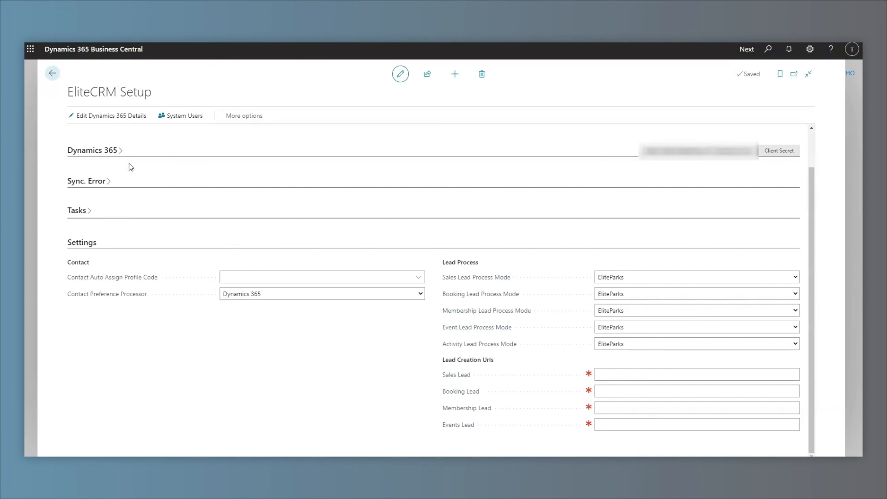
# Change Sales Lead Process Mode from EliteParks to Dynamics 365 and check the contact preference processing choices.
pyautogui.click(629, 275)
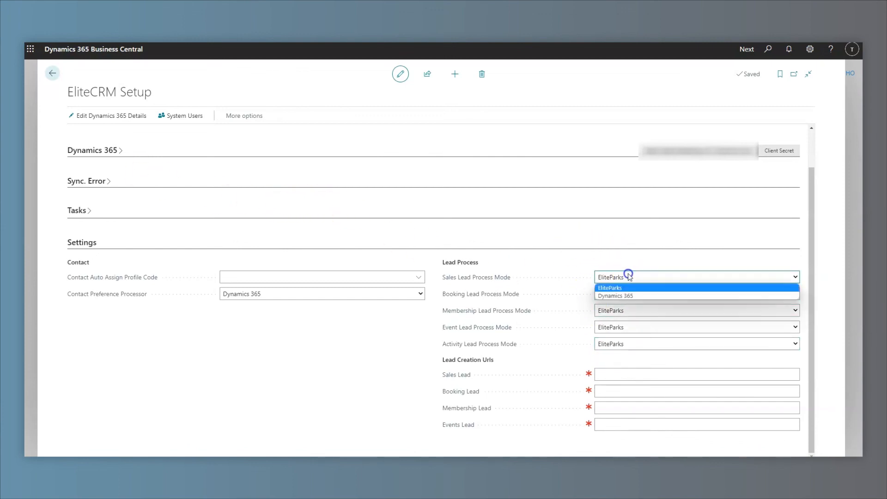
pyautogui.click(628, 296)
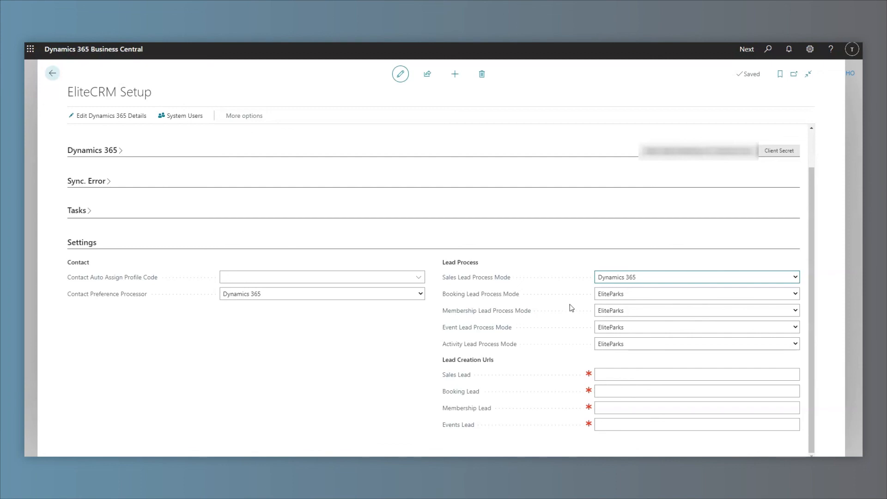
pyautogui.click(558, 307)
pyautogui.click(236, 294)
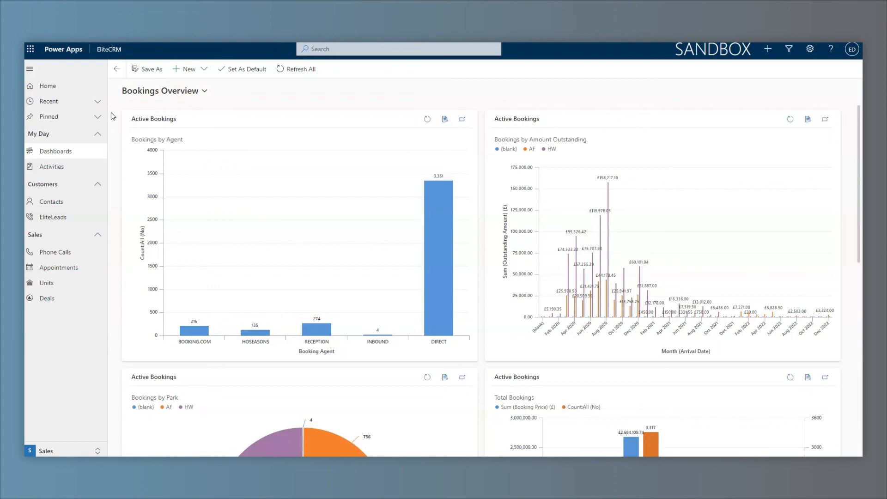
# Search the CRM and open the recently viewed View Willerby Winchester appointment in My Appointments.
pyautogui.click(352, 49)
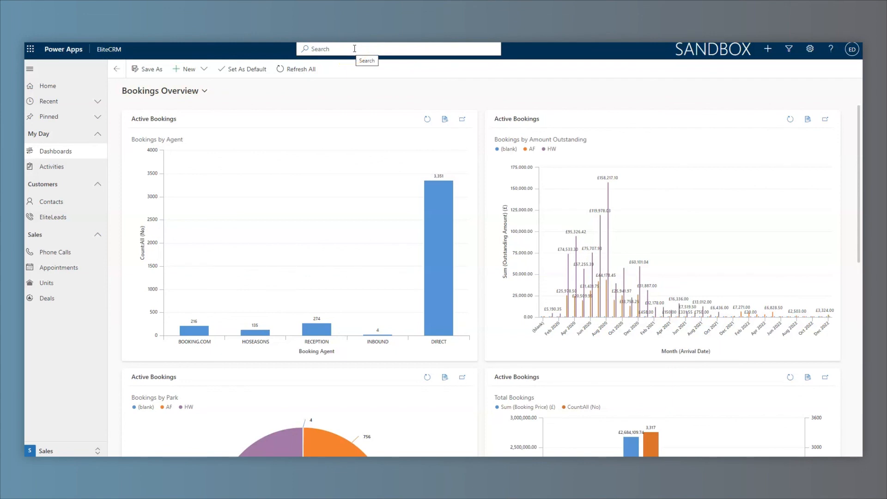
pyautogui.click(355, 49)
pyautogui.click(435, 291)
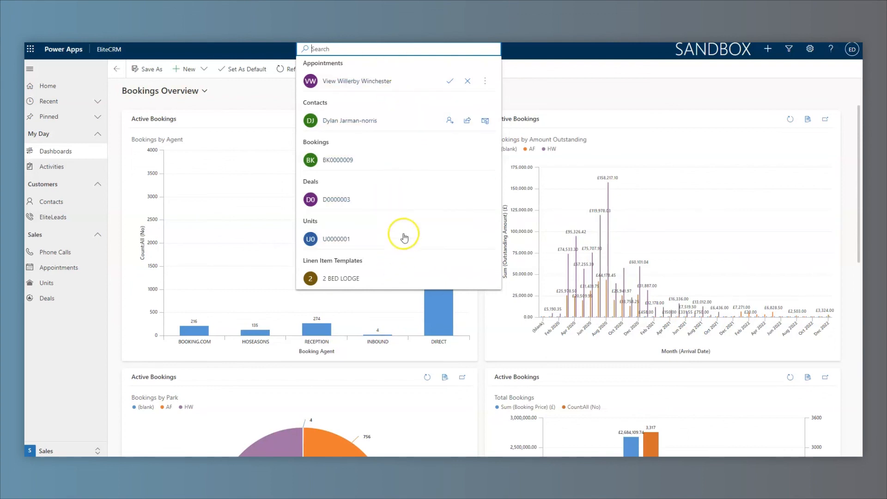
pyautogui.click(510, 89)
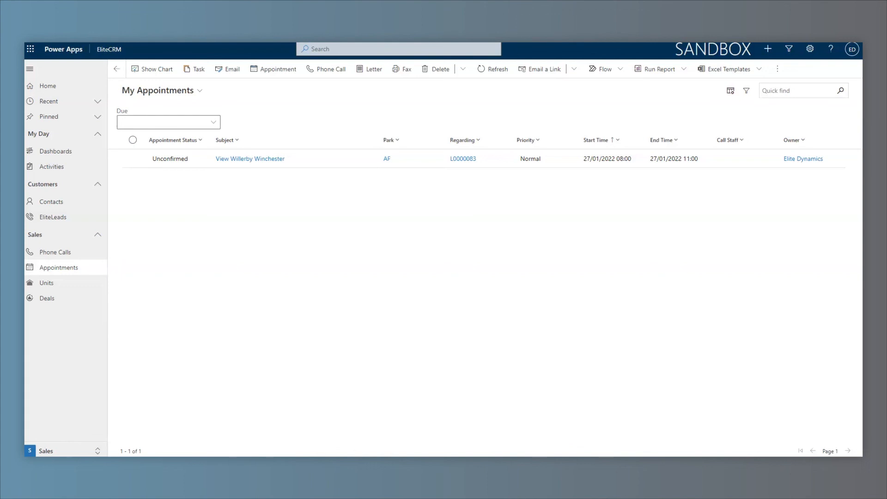
pyautogui.click(175, 161)
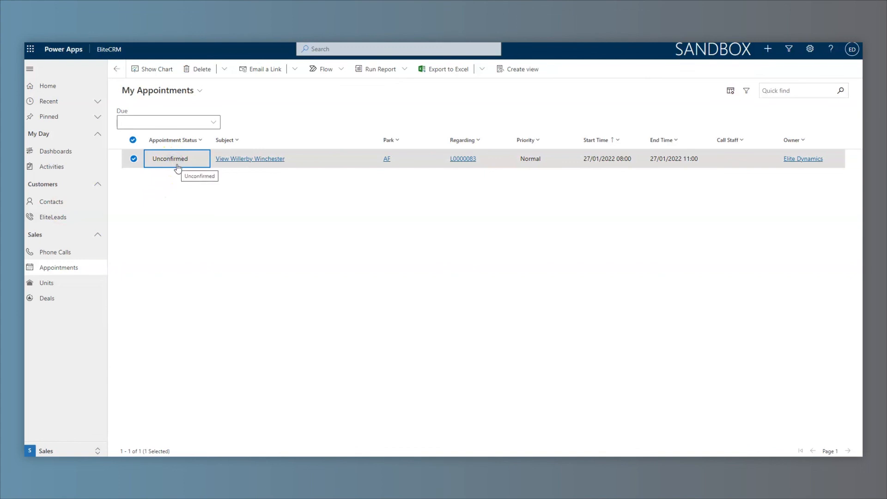
pyautogui.doubleClick(181, 161)
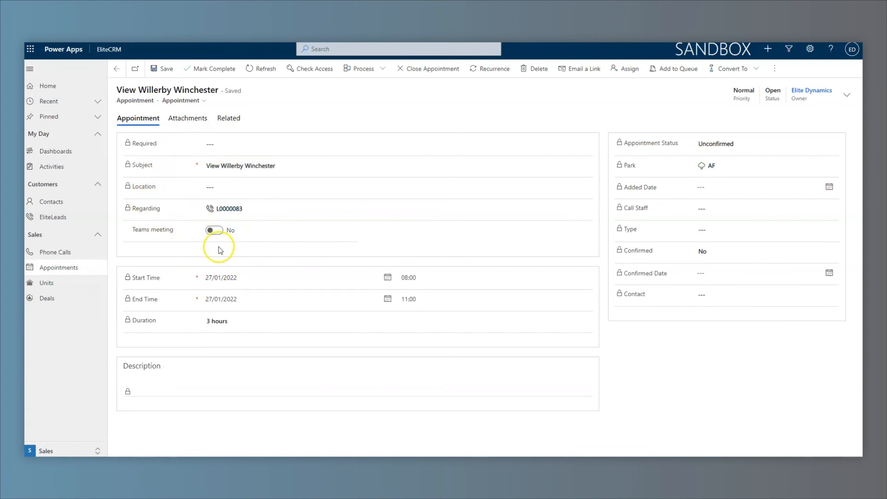
pyautogui.click(213, 229)
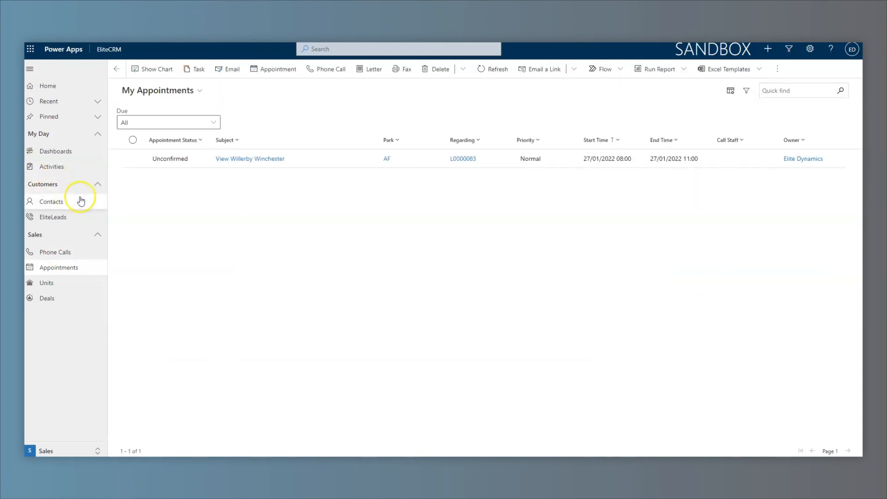
pyautogui.click(164, 158)
pyautogui.doubleClick(164, 158)
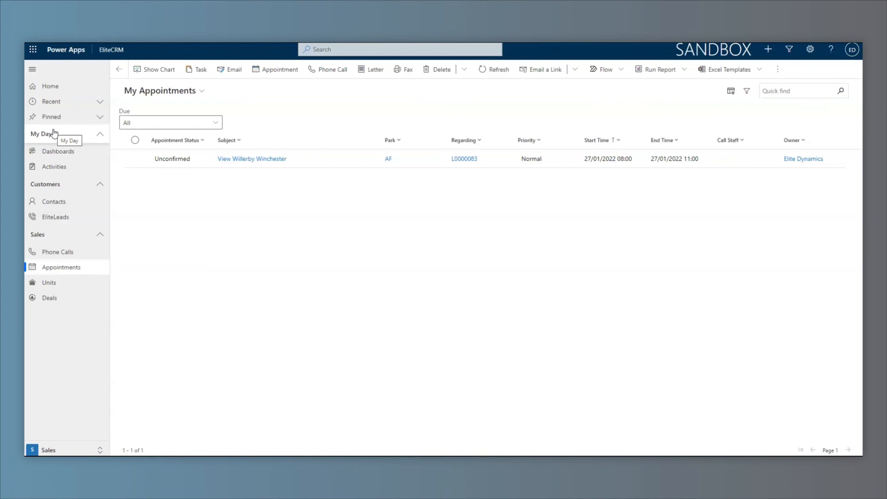
# Switch to the Bookings area and show the Active Bookings list with its chart pane.
pyautogui.click(49, 450)
pyautogui.click(59, 431)
pyautogui.click(55, 221)
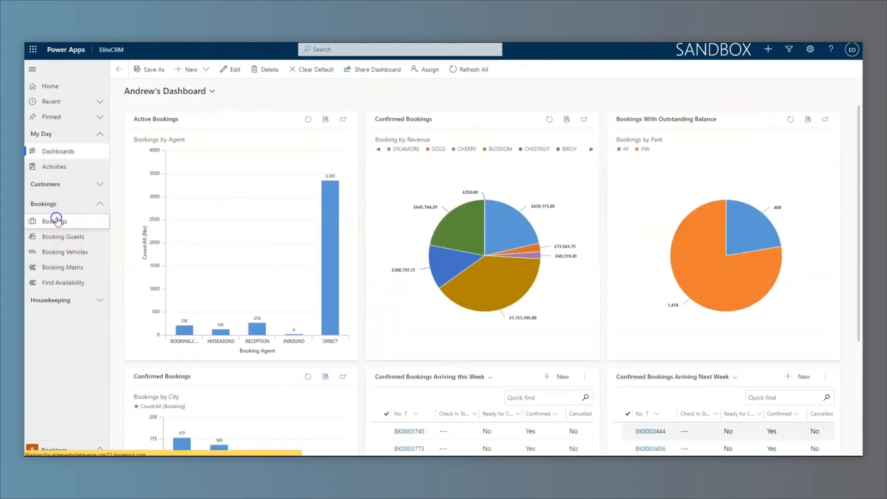
pyautogui.click(153, 69)
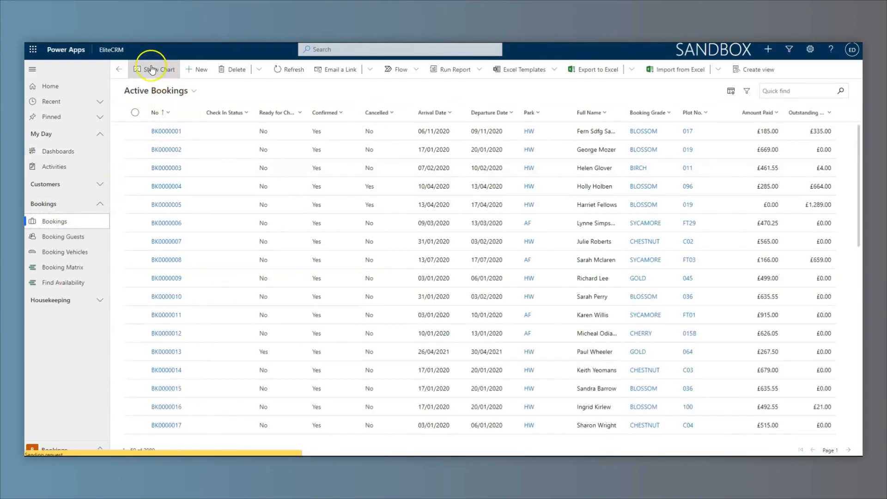
# Try the month-and-park and Total Price by Added User charts, settling on Booking Revenue By Grade & Count.
pyautogui.click(165, 112)
pyautogui.scroll(-3, 190, 157)
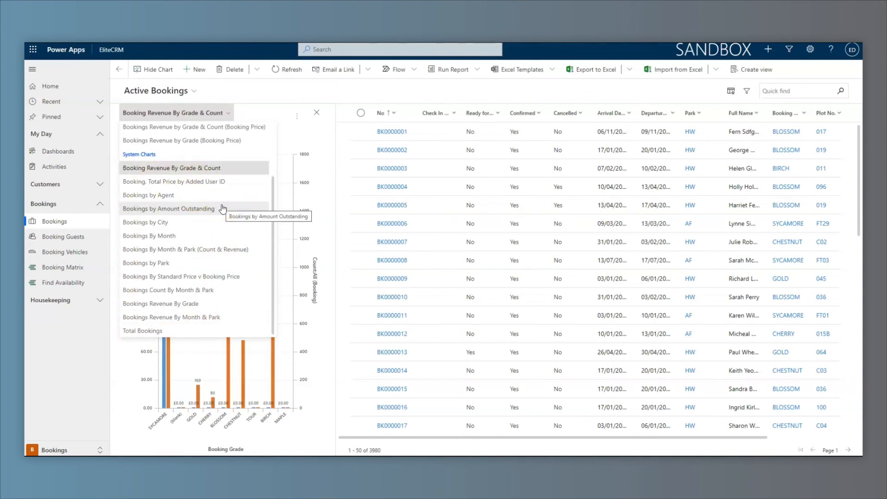
pyautogui.click(159, 254)
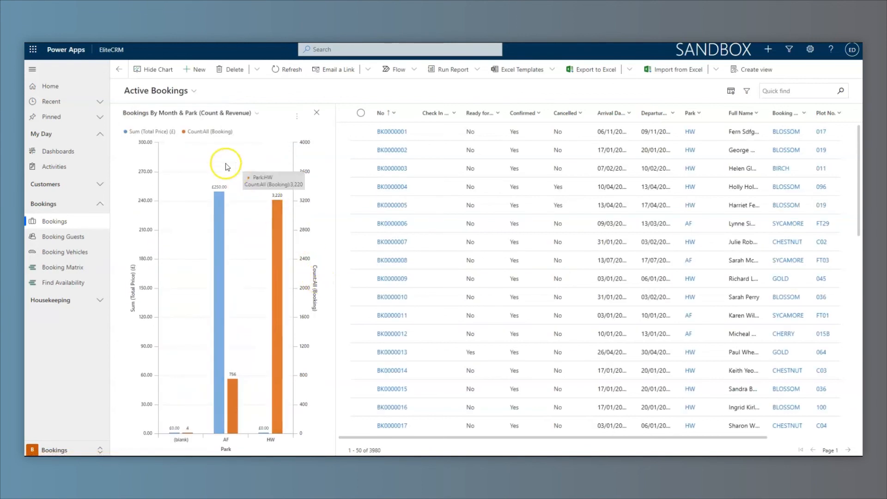
pyautogui.click(187, 115)
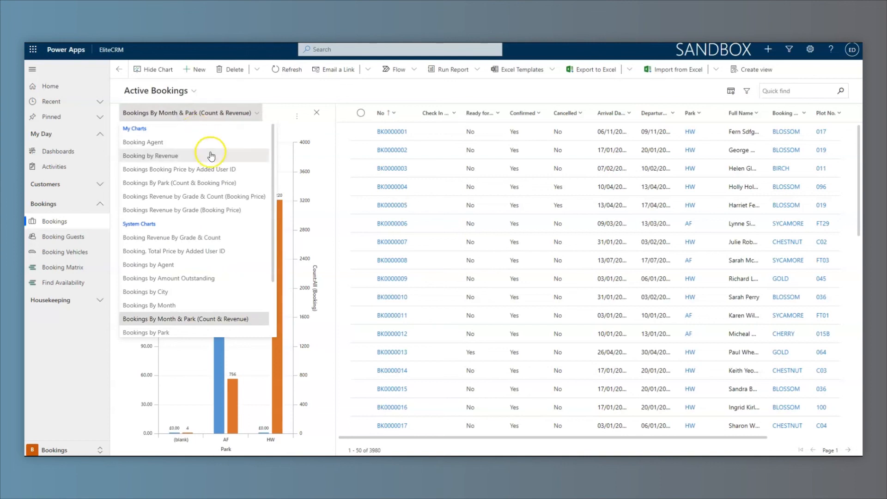
pyautogui.click(235, 254)
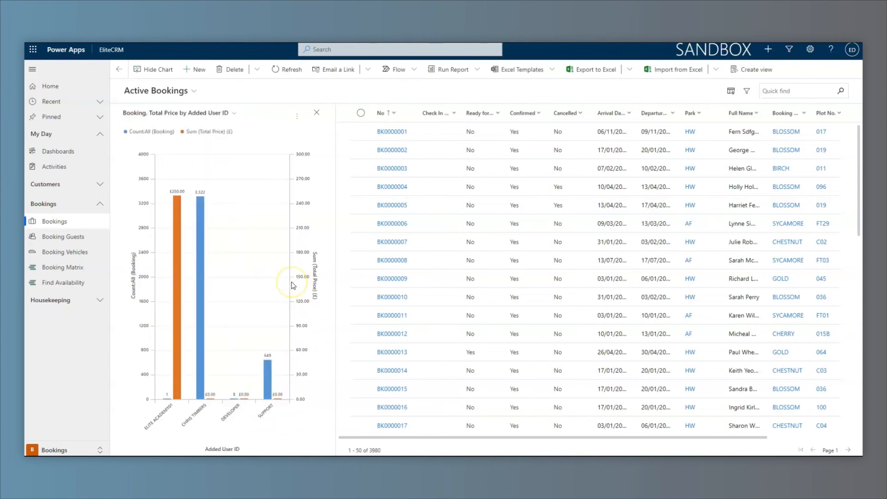
pyautogui.click(219, 113)
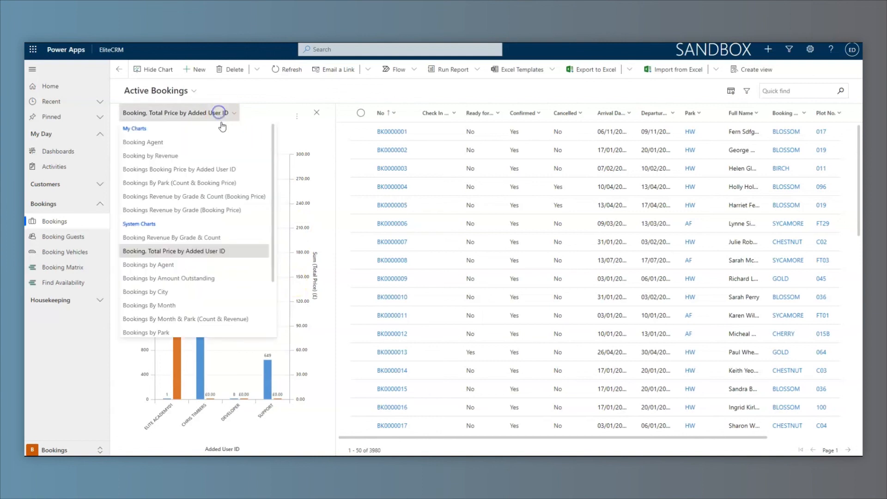
pyautogui.click(217, 240)
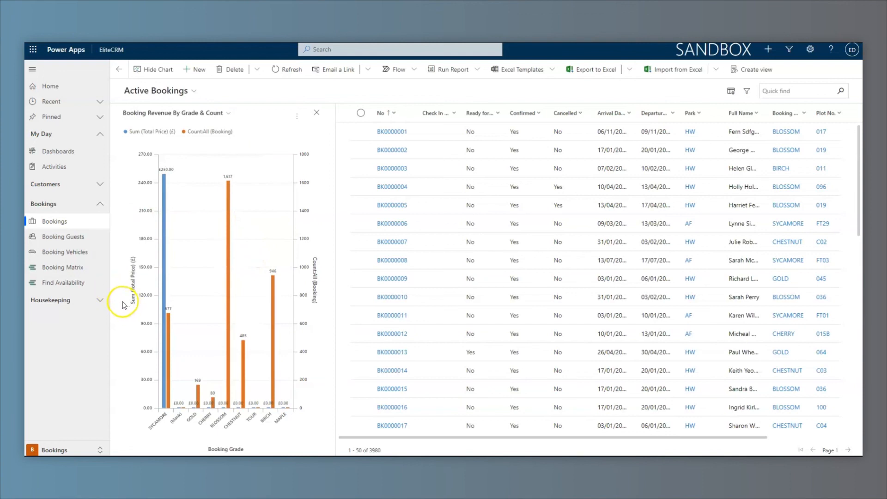
pyautogui.click(56, 448)
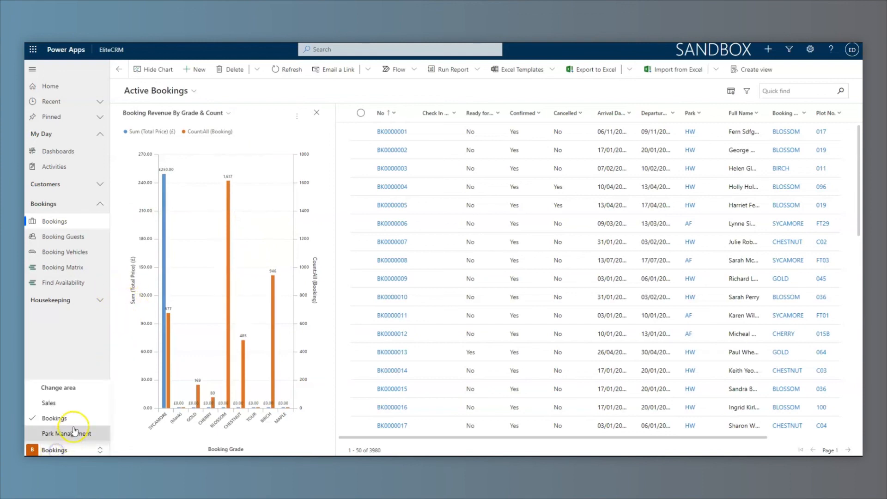
# Switch to Park Management and show a chart beside the Maintenance Jobs list.
pyautogui.click(68, 435)
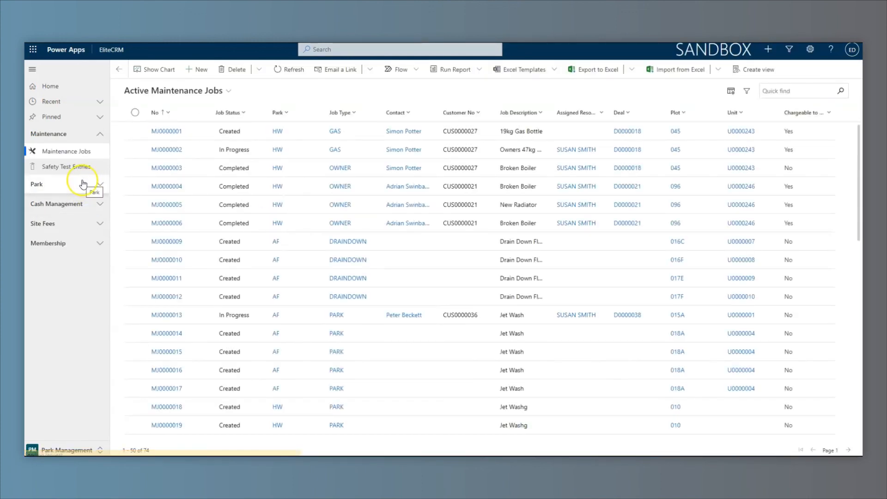
pyautogui.click(83, 184)
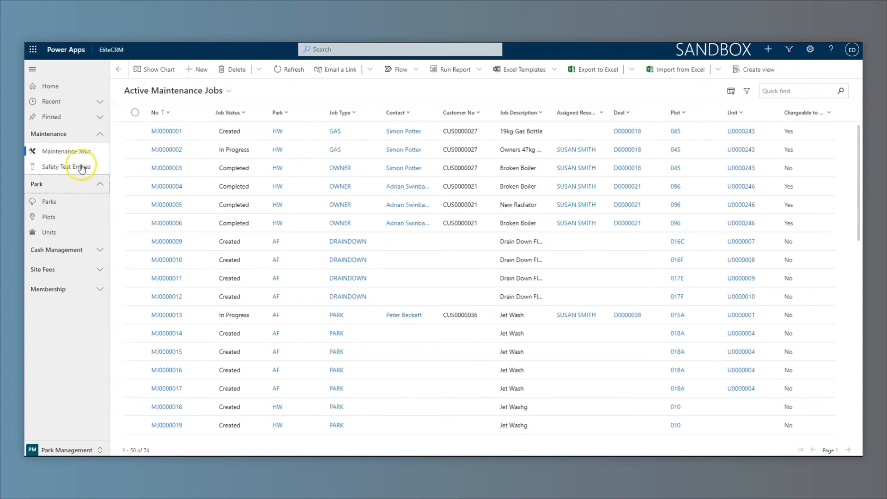
pyautogui.click(155, 71)
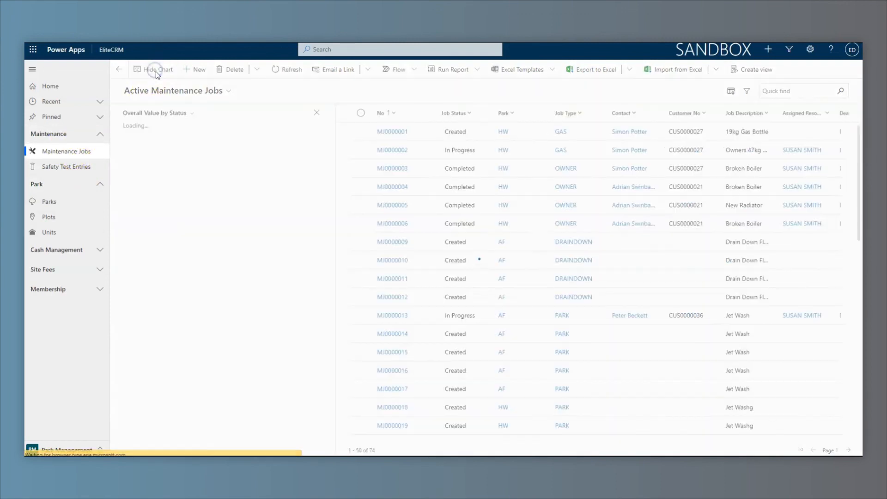
pyautogui.click(155, 113)
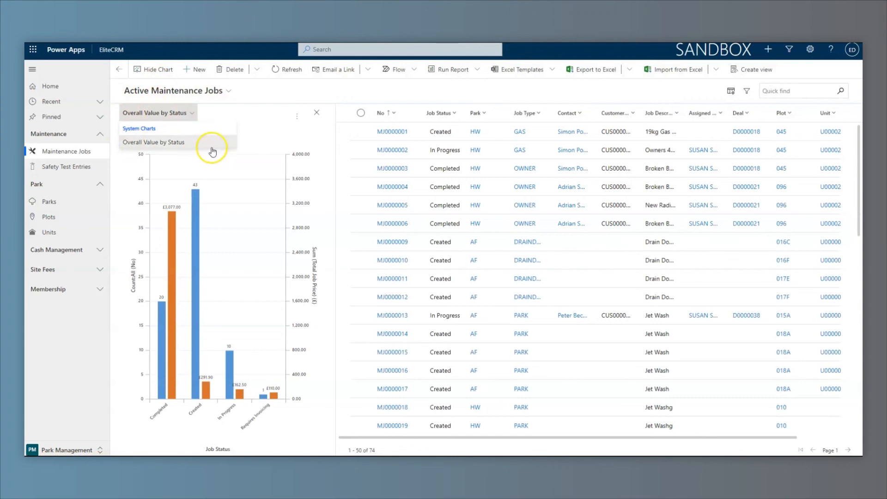
# Open POS Receipt Lines under Cash Management with its chart pane shown.
pyautogui.click(85, 251)
pyautogui.click(76, 268)
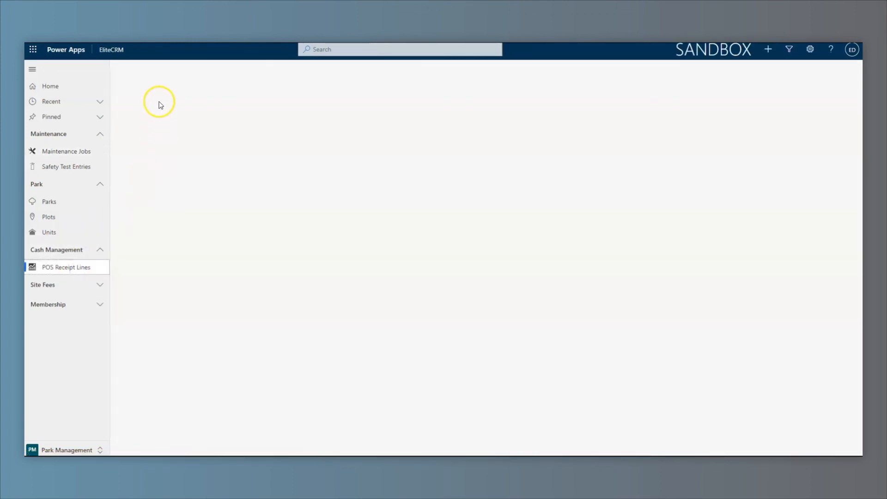
pyautogui.click(157, 68)
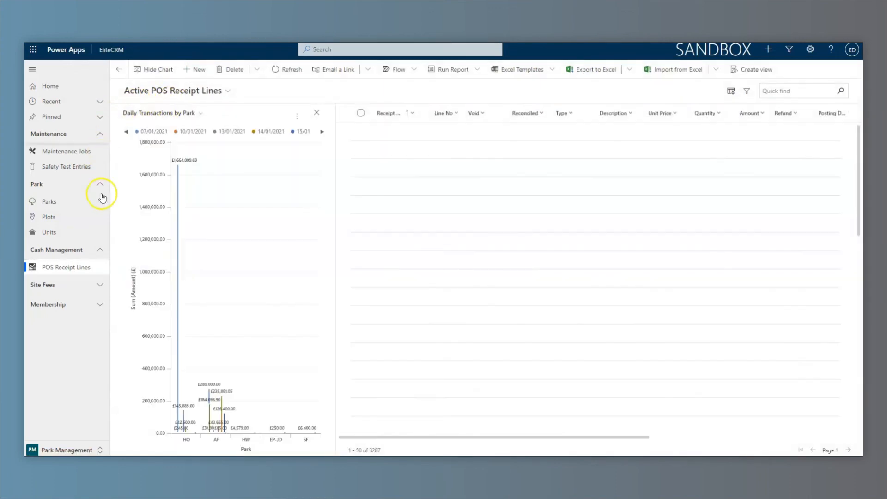
# Try the payment-method chart, then chart Transactions by Type beside the receipt lines.
pyautogui.moveTo(188, 168)
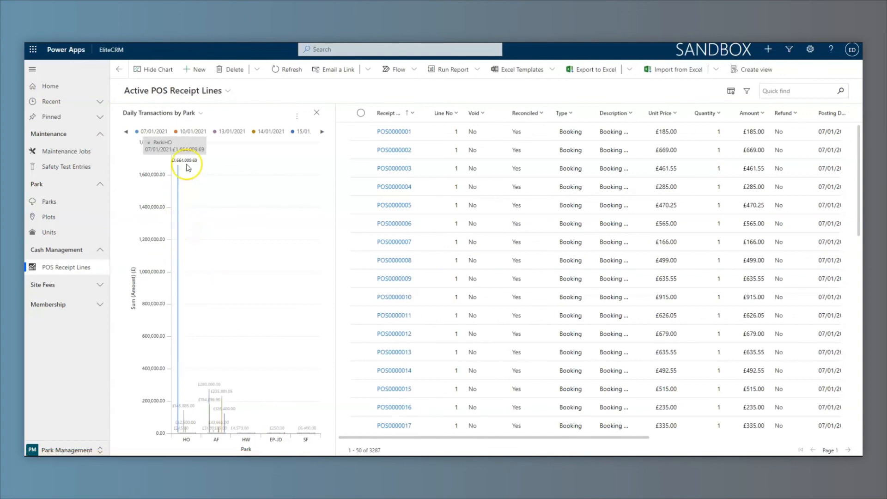
pyautogui.click(167, 115)
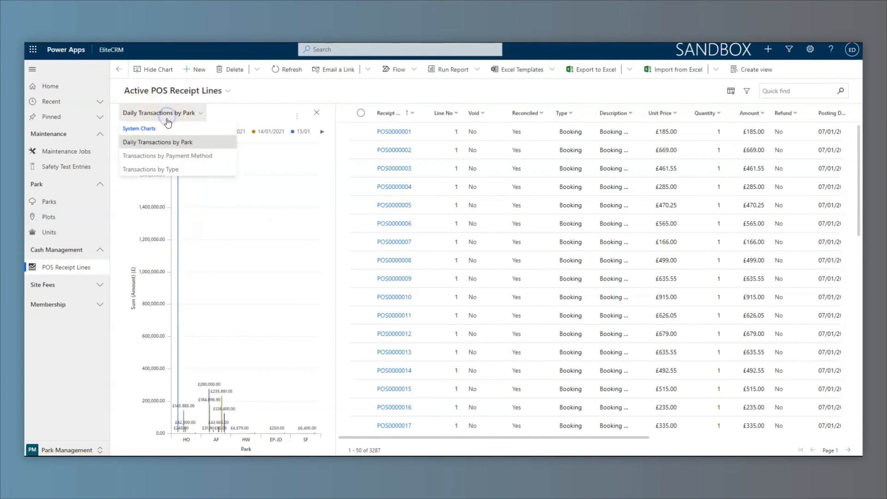
pyautogui.click(212, 157)
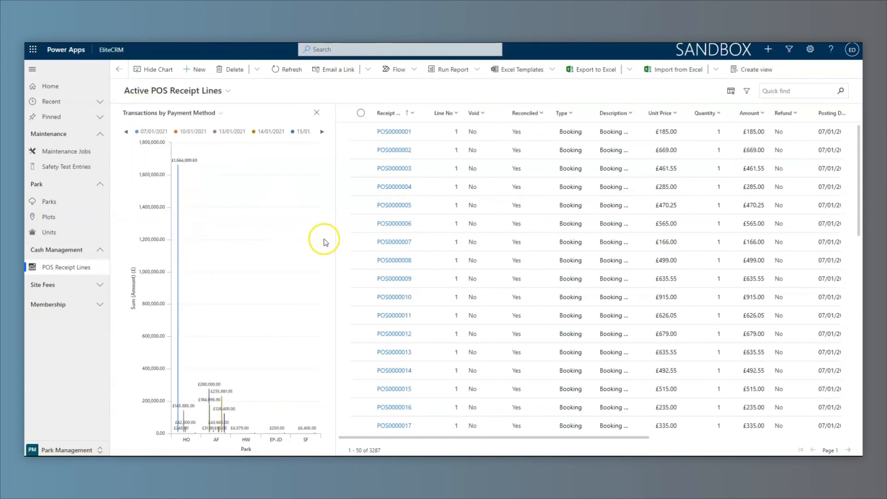
pyautogui.click(199, 113)
pyautogui.click(187, 171)
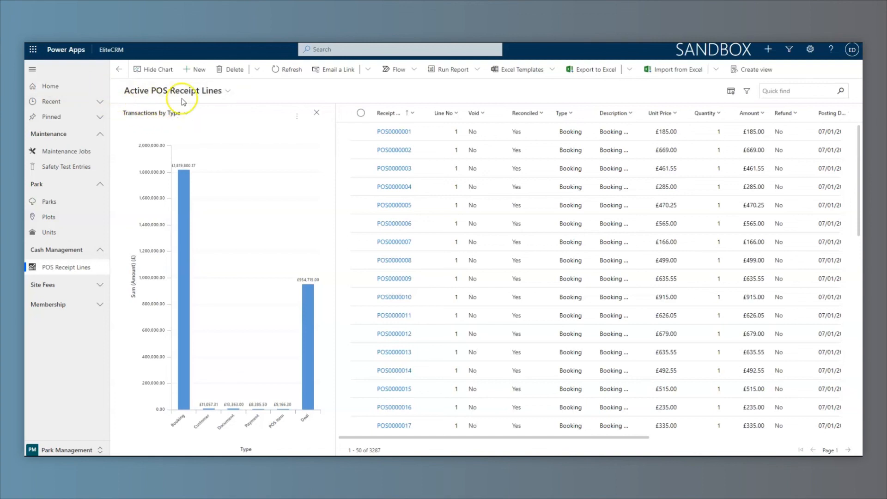
pyautogui.click(222, 90)
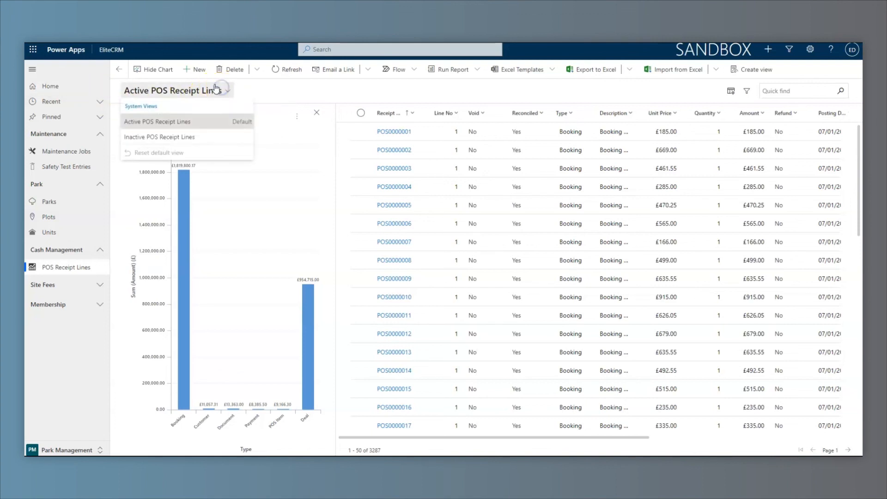
pyautogui.click(251, 92)
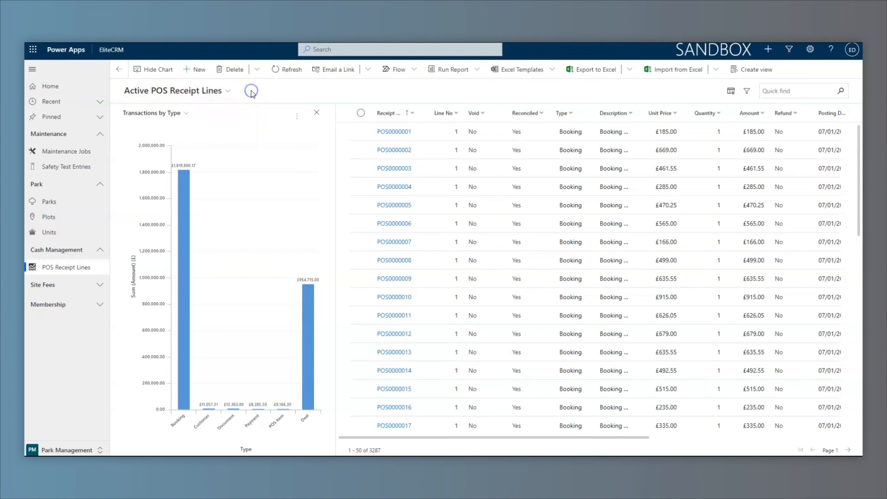